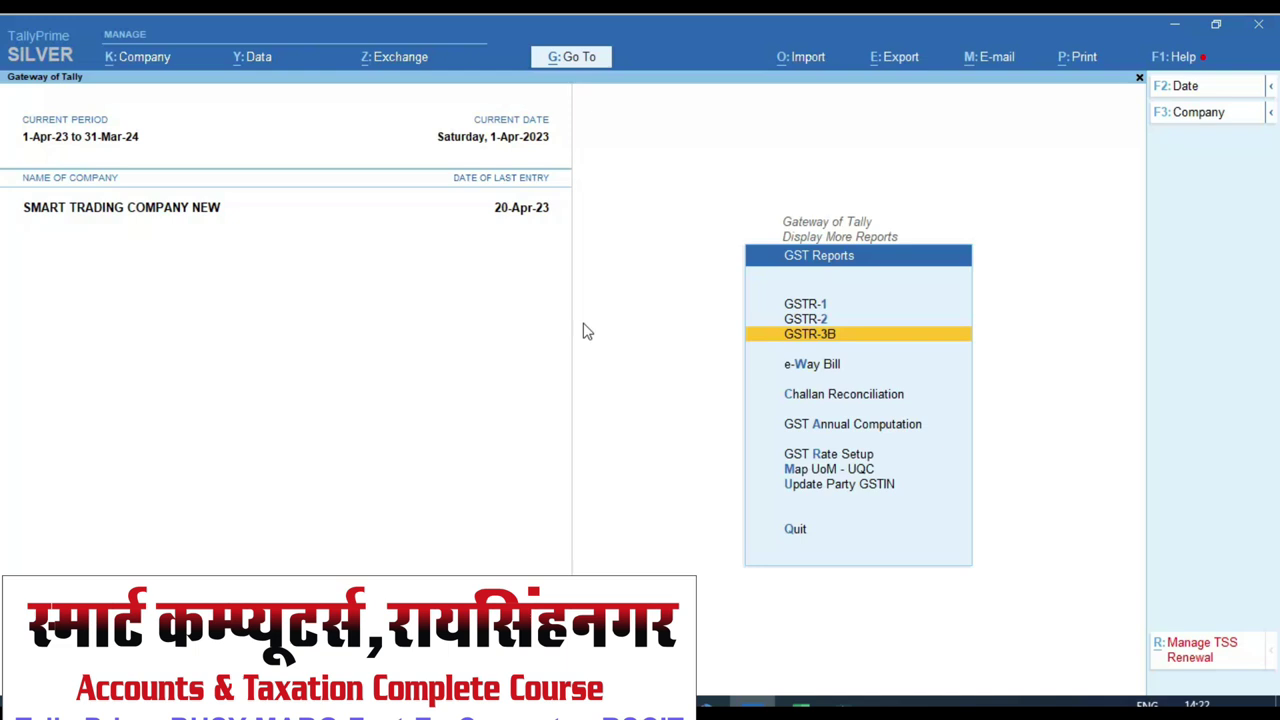
Leave the GST reports list, check the ITC and output tax figures in the Excel worksheet, and return to TallyPrime.
key(Escape)
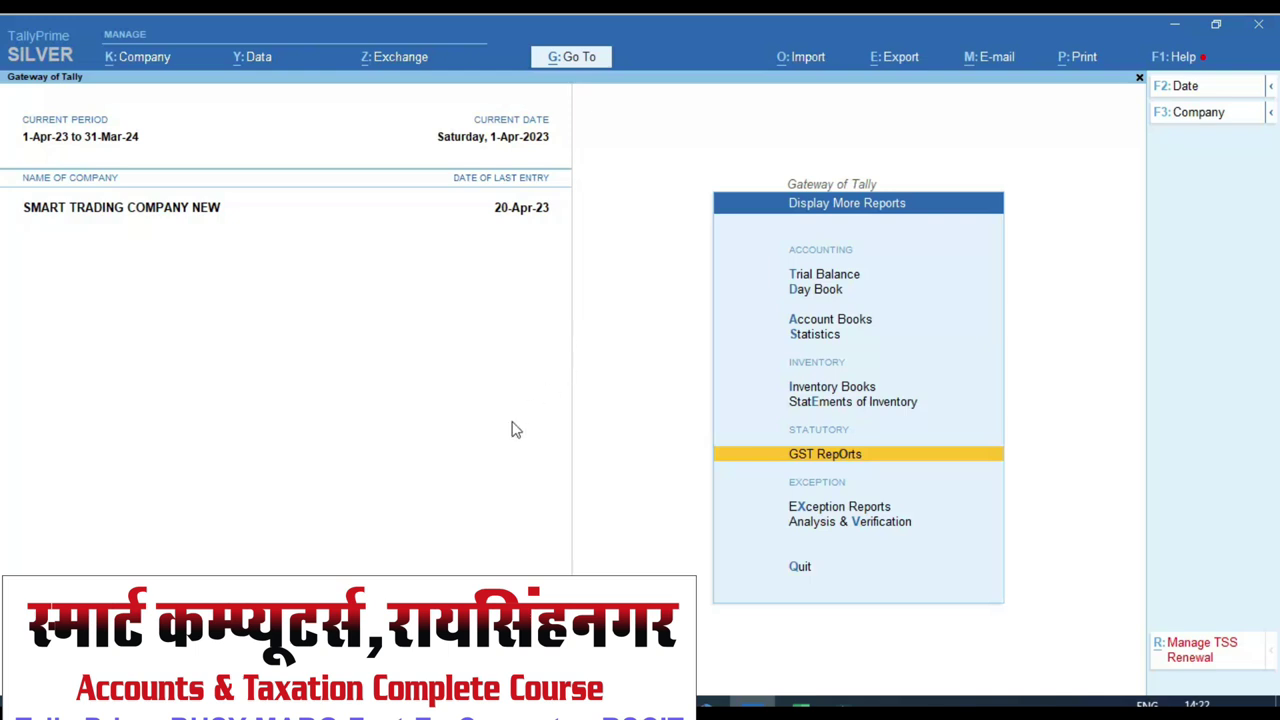
click(800, 708)
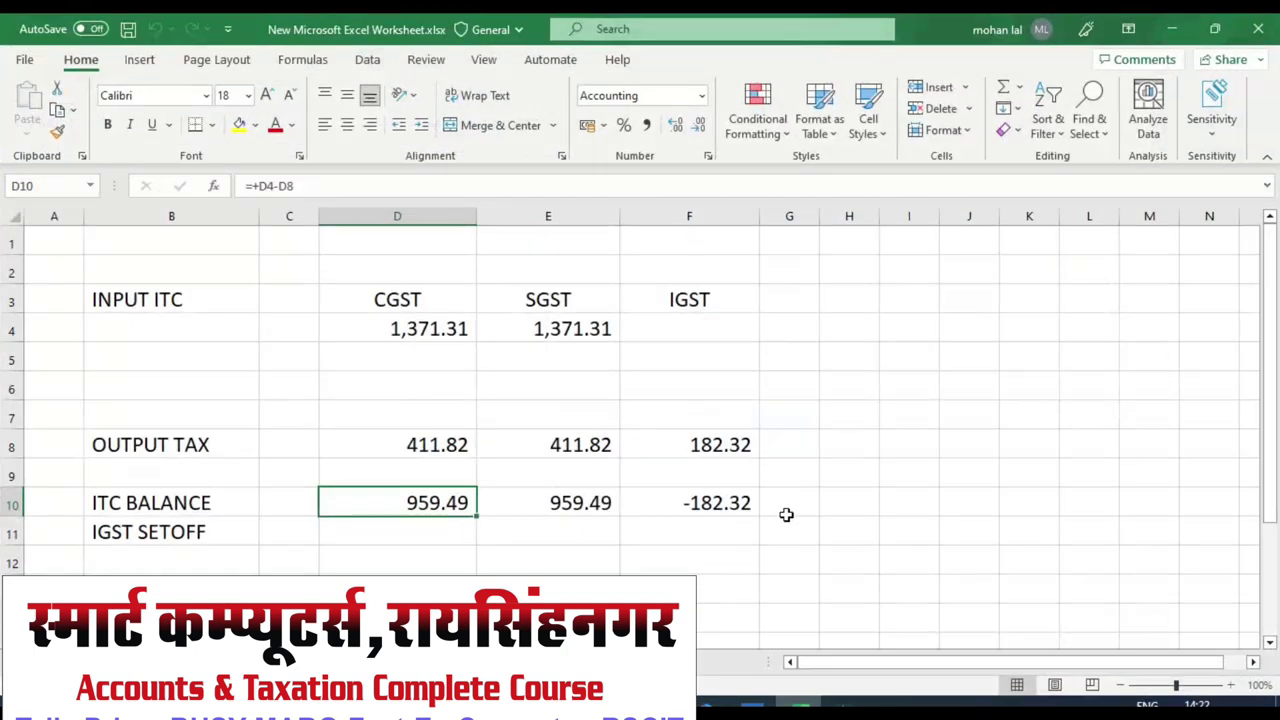
click(753, 704)
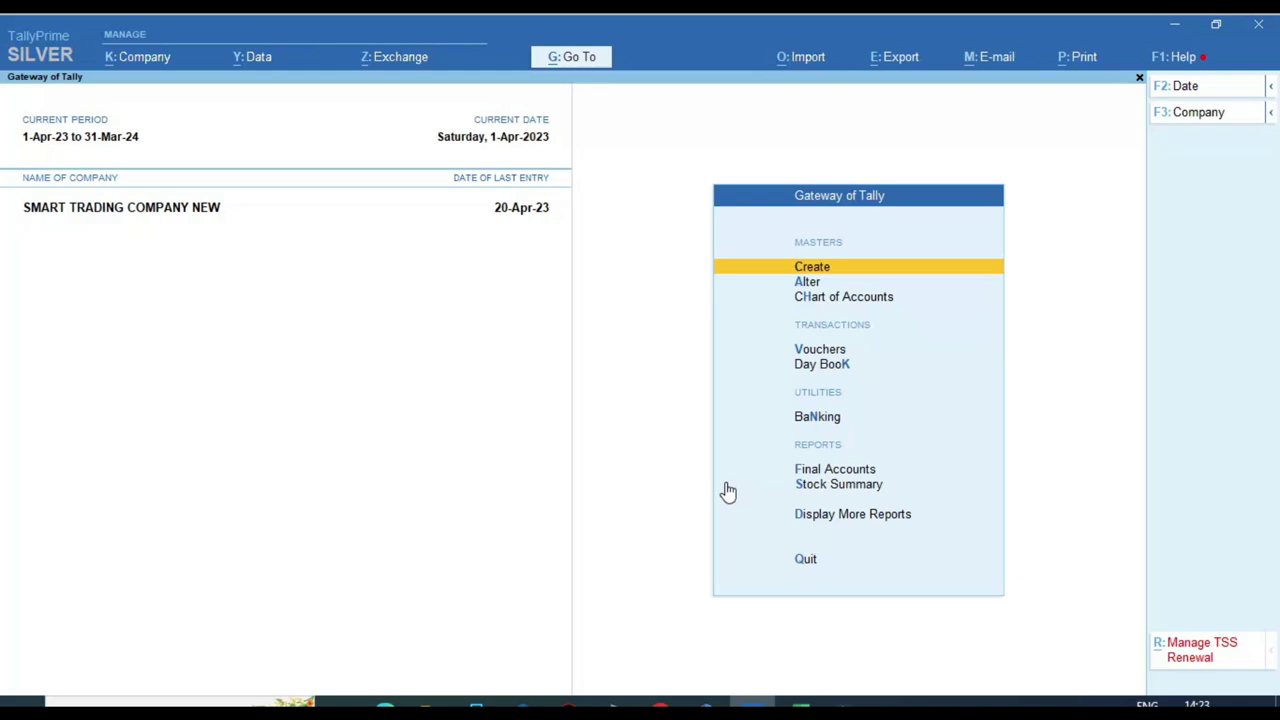
Open the ledger vouchers report for the CGST TAX ledger from the account books.
key(Up)
key(Up)
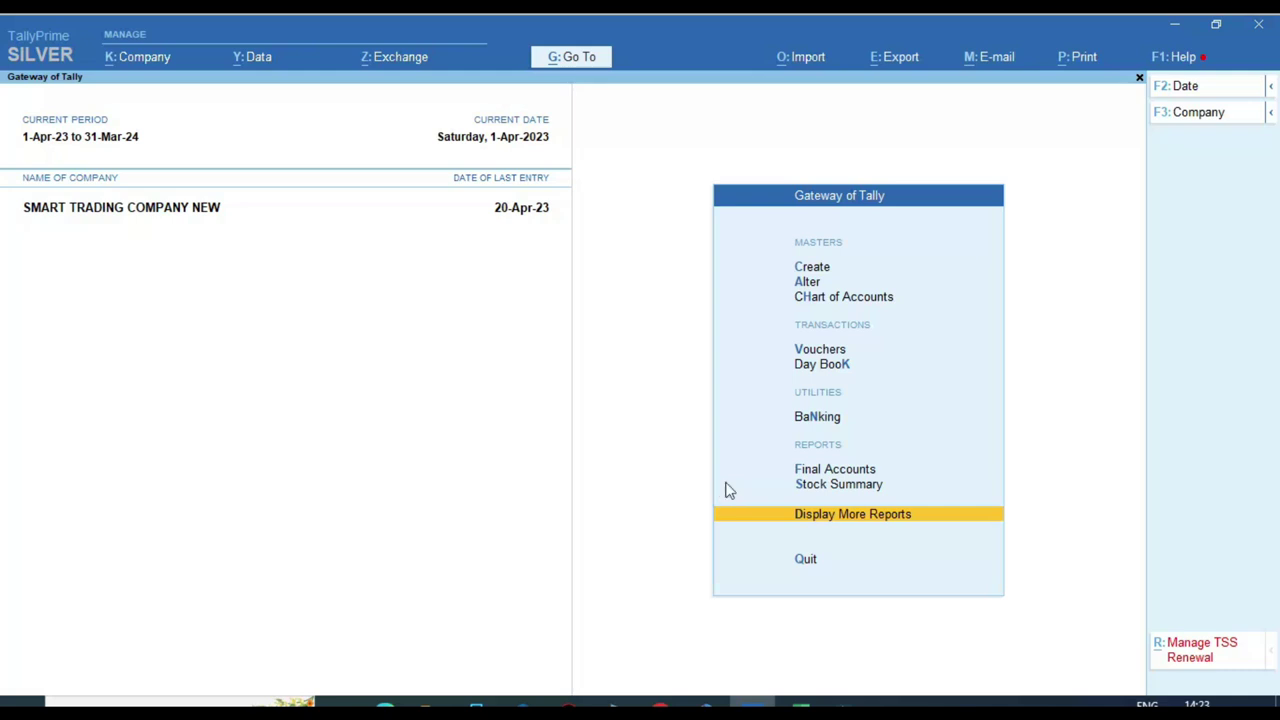
key(Return)
key(Down)
key(Down)
key(Return)
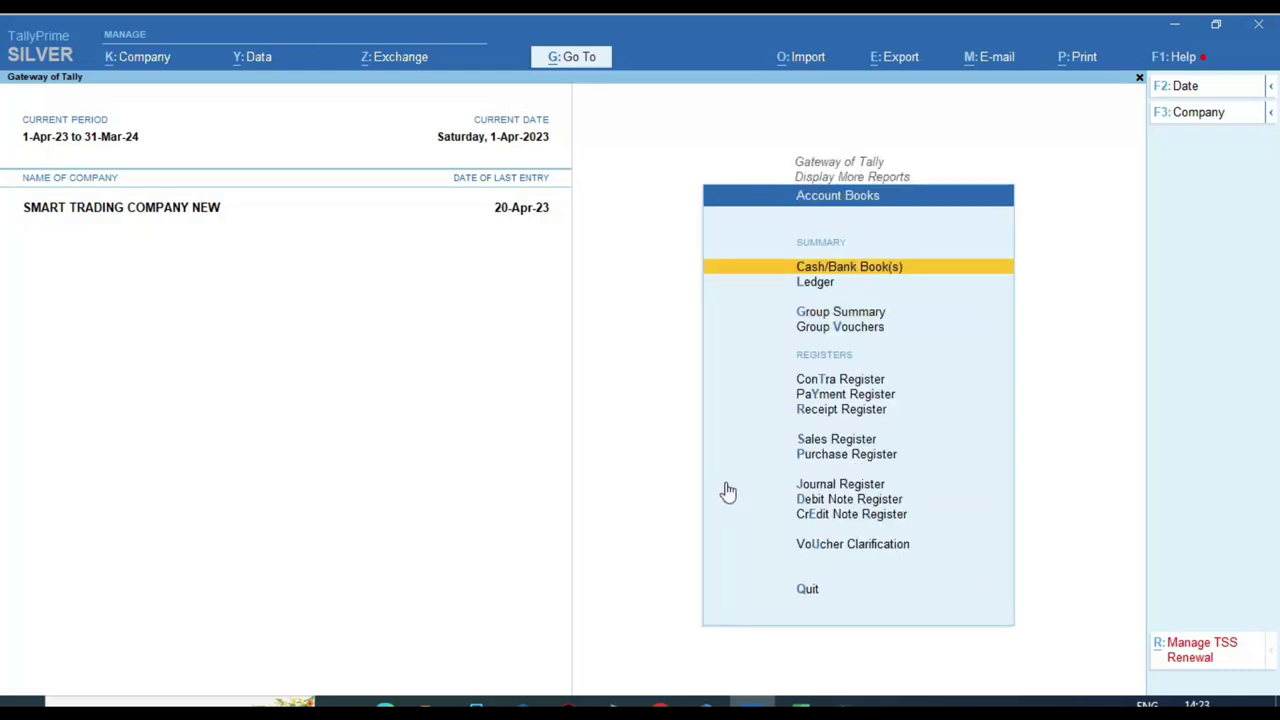
key(Down)
key(Return)
key(Down)
key(Down)
key(Down)
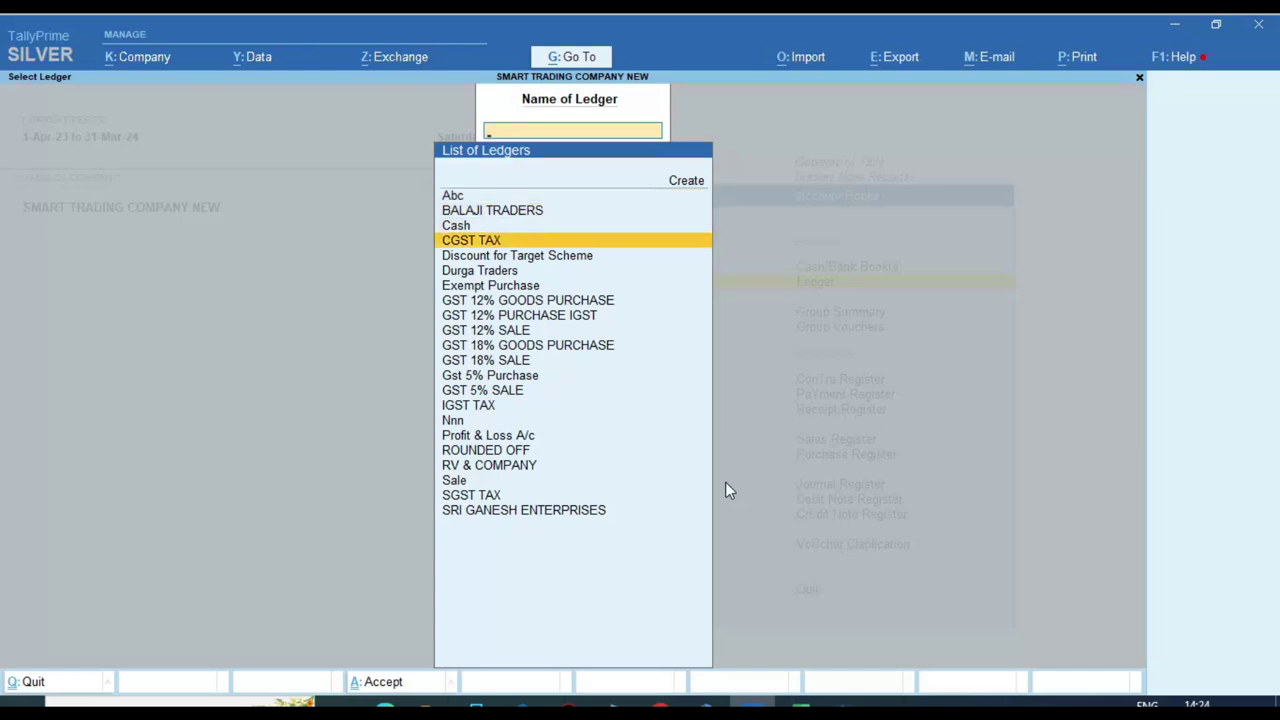
key(Return)
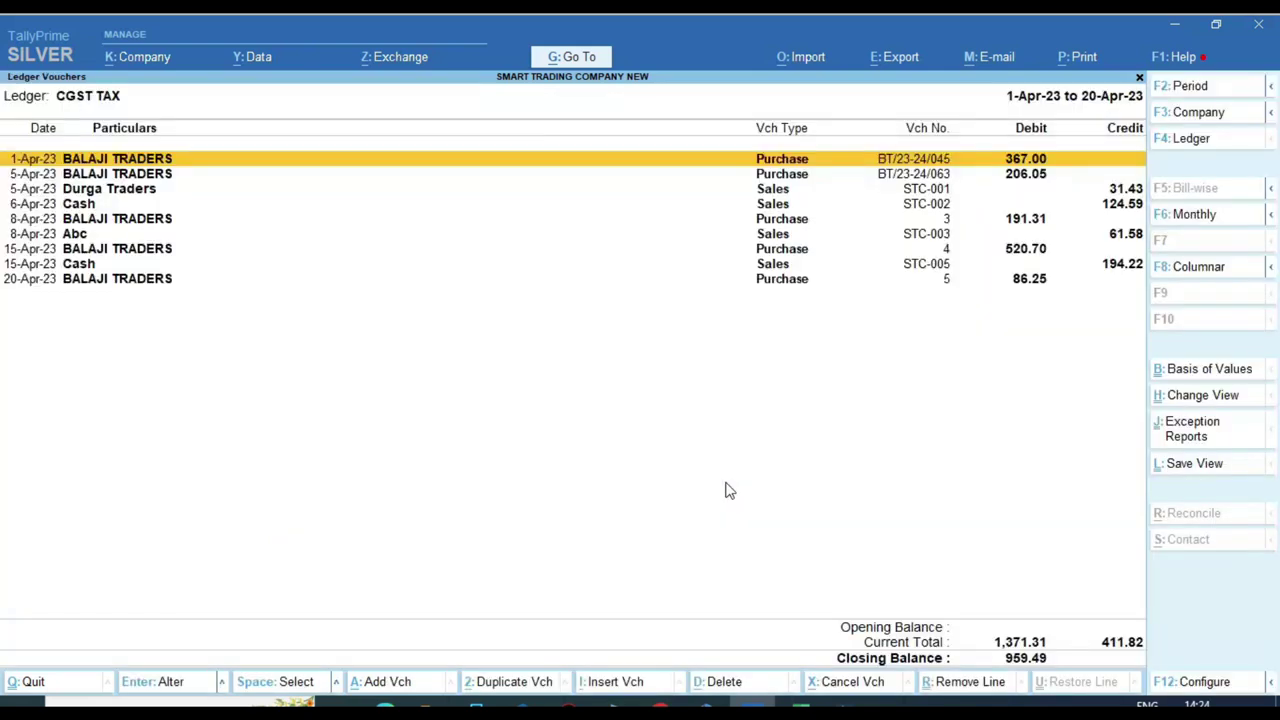
Set the ledger report period from 1-4-2023 to 30-4-2023 and check the date range.
key(F2)
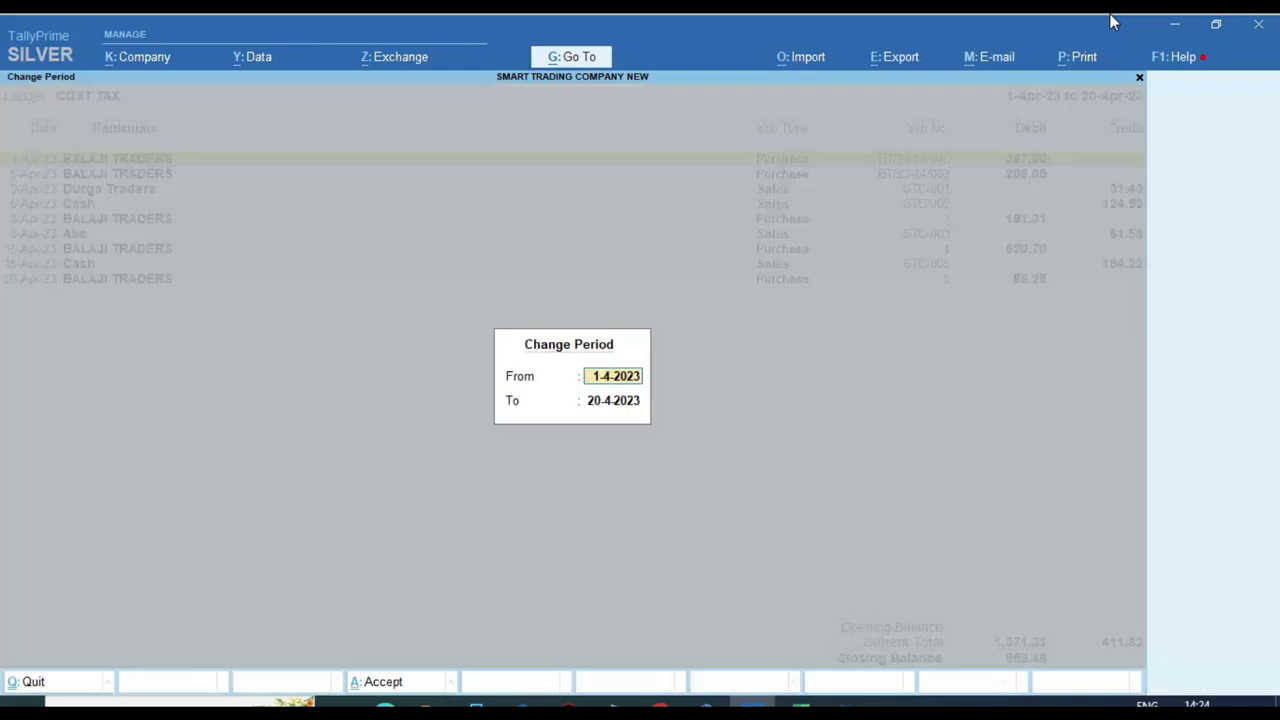
text(1)
key(Return)
text(30.4)
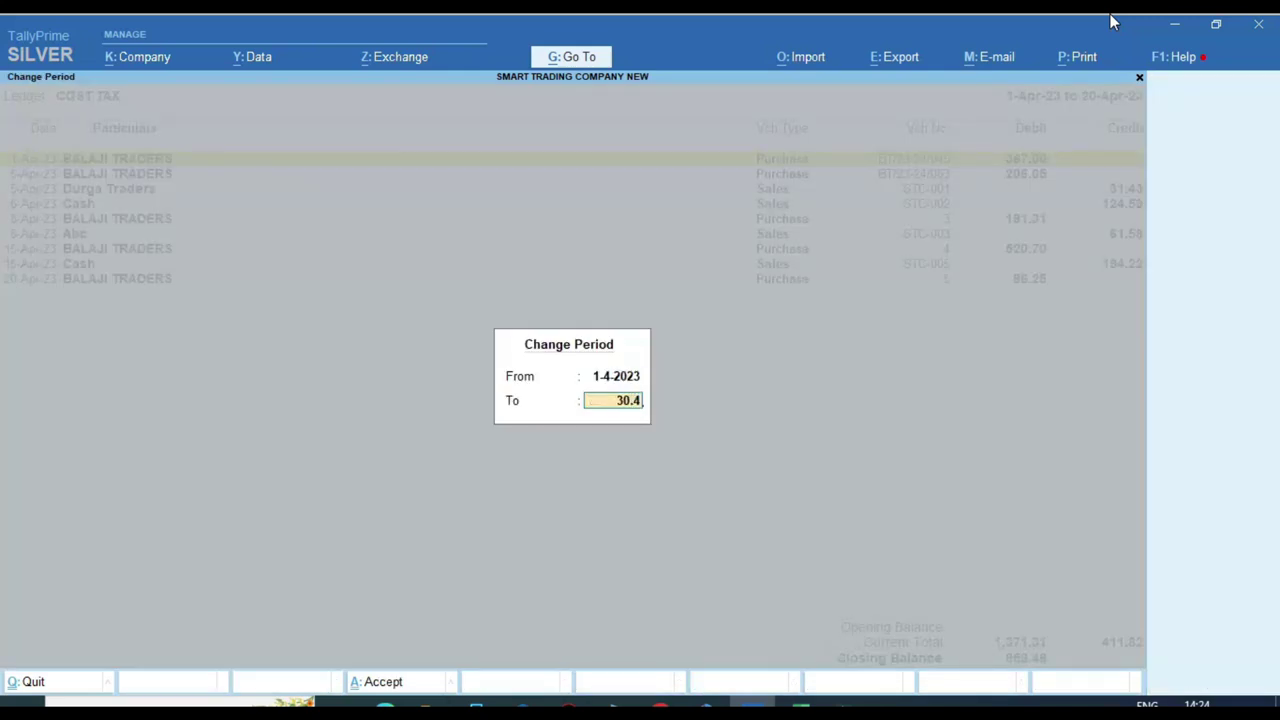
key(Return)
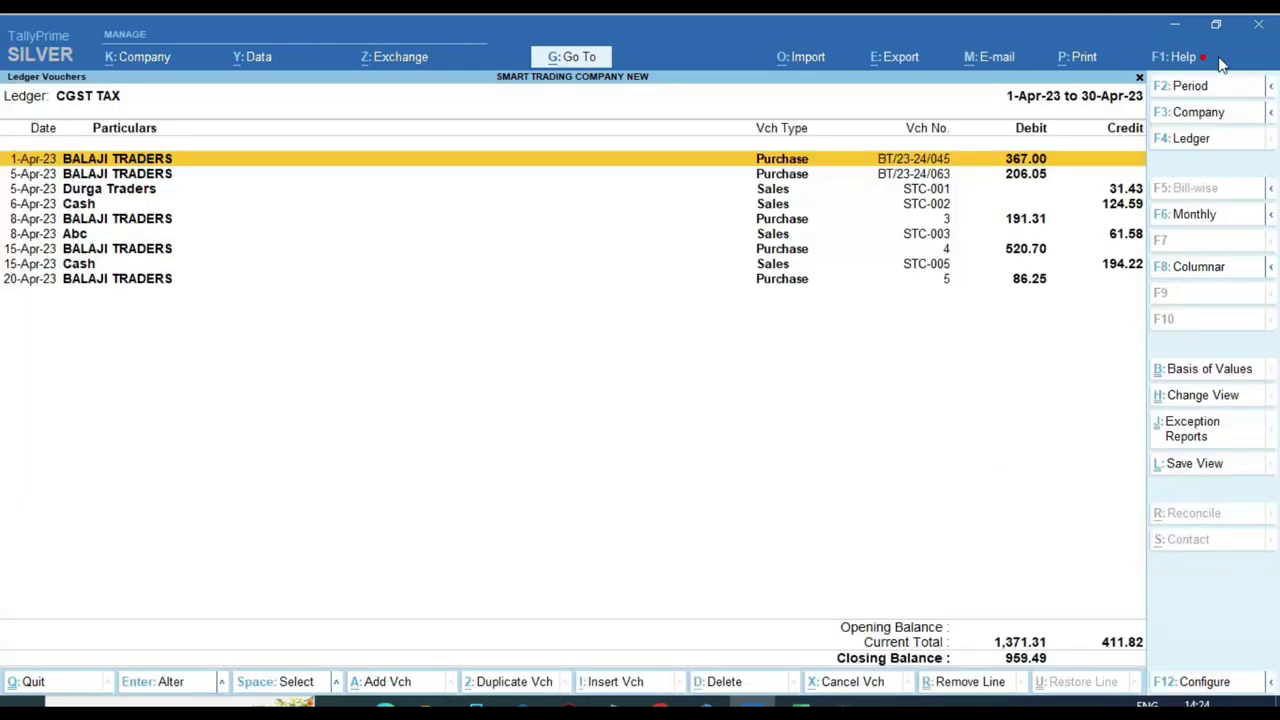
key(ctrl)
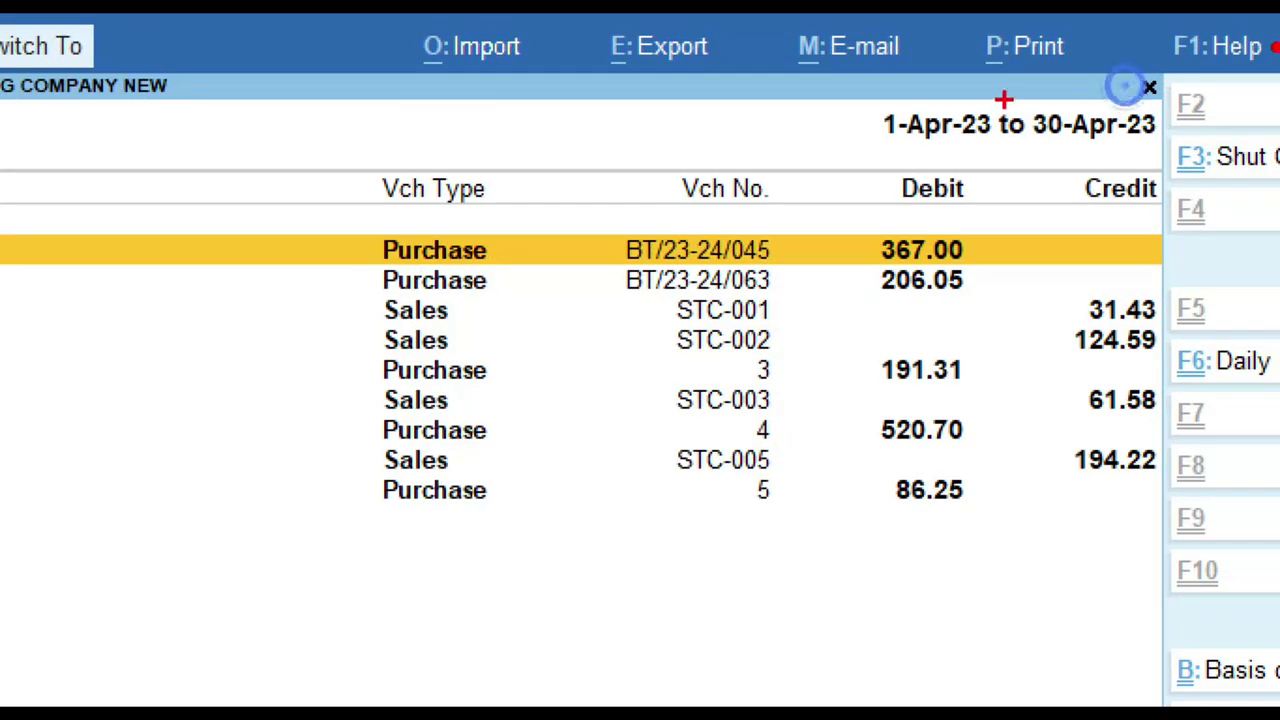
mouse_move(903, 93)
mouse_down()
mouse_move(1106, 150)
mouse_move(1238, 148)
mouse_up()
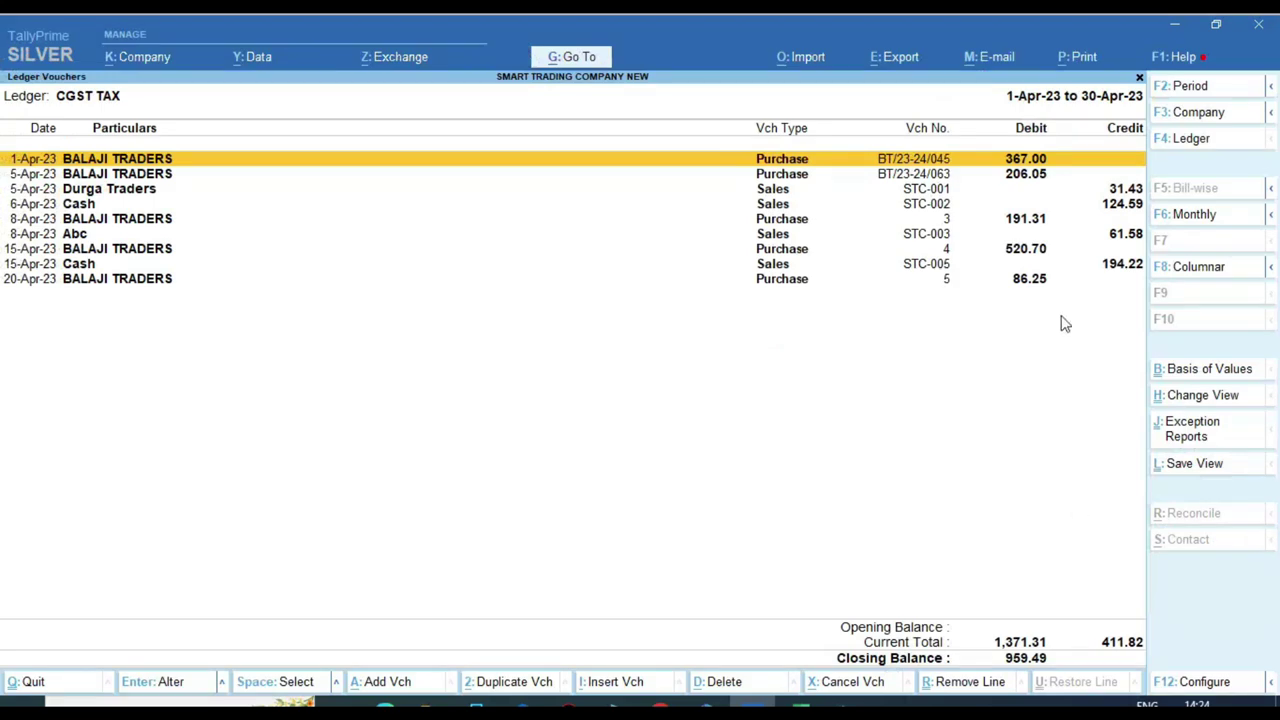
Examine the CGST TAX ledger's current debit total for input tax, its credit total, and the individual purchase debits.
key(ctrl)
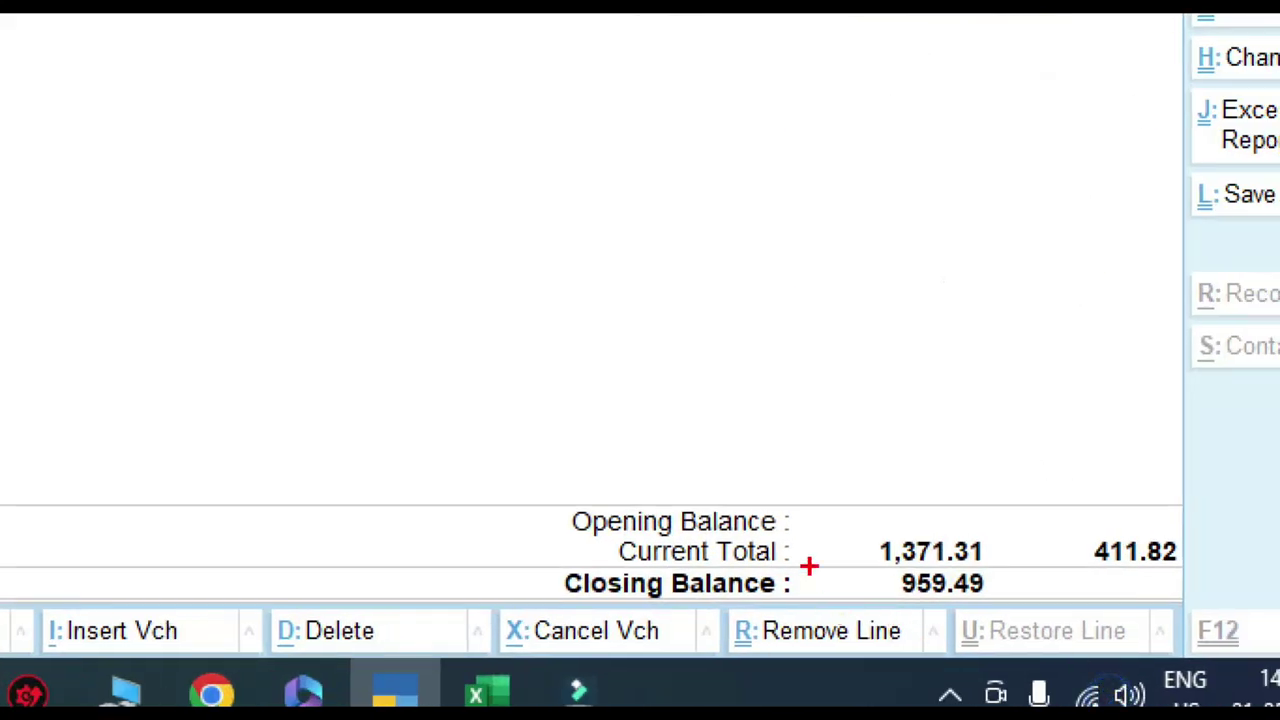
mouse_move(843, 513)
mouse_down()
mouse_move(920, 569)
mouse_move(1003, 576)
mouse_up()
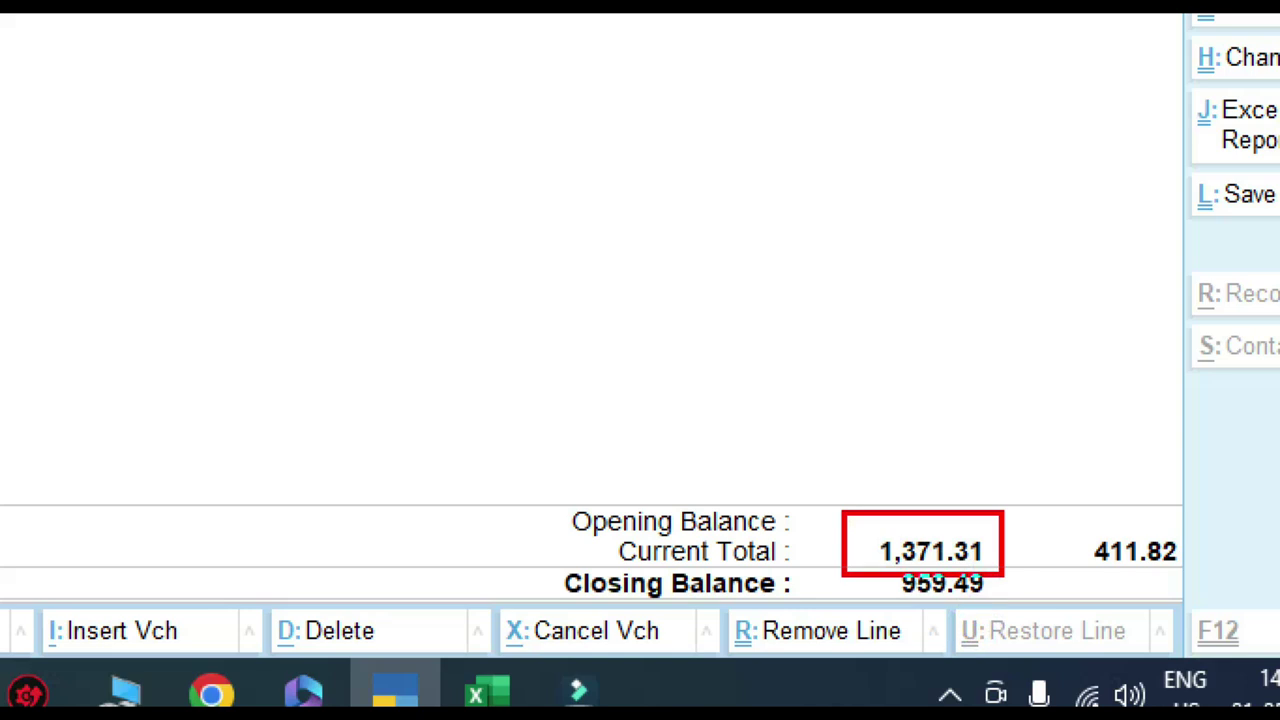
mouse_move(1054, 503)
mouse_down()
mouse_move(1090, 556)
mouse_move(1210, 580)
mouse_up()
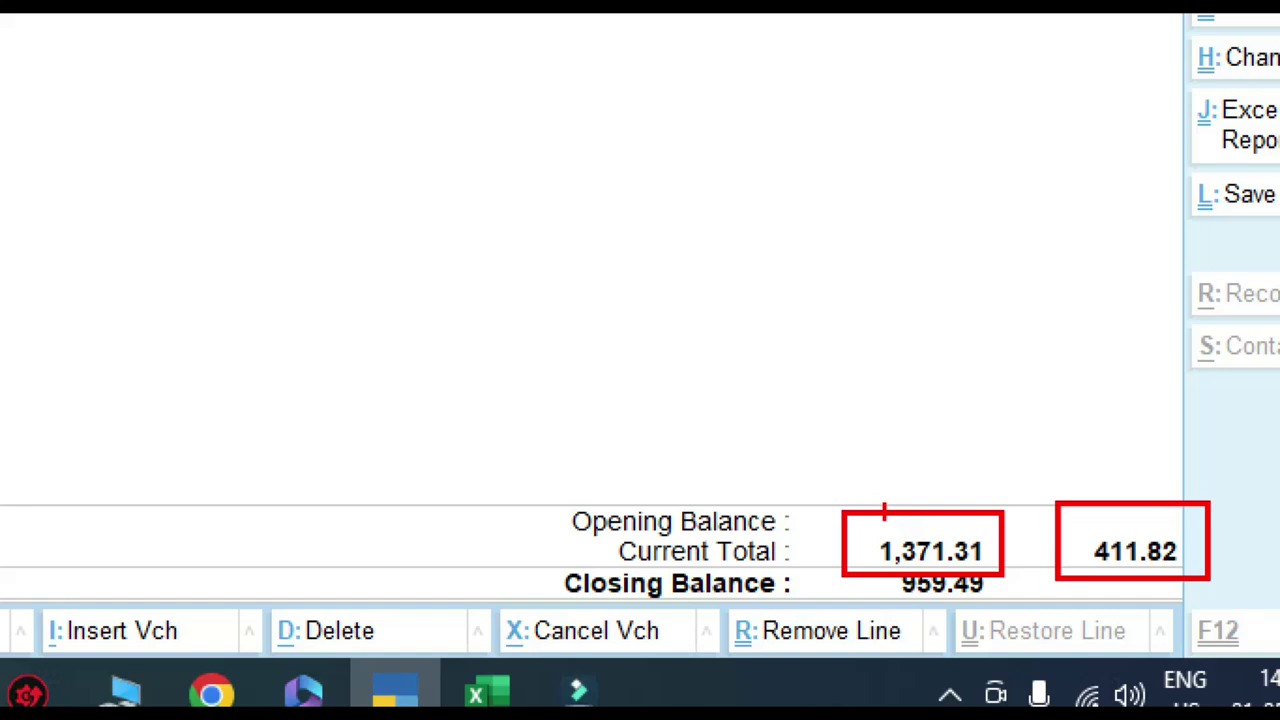
drag(886, 510, 885, 455)
mouse_move(808, 408)
mouse_down()
mouse_move(836, 382)
mouse_move(877, 430)
mouse_move(898, 390)
mouse_move(935, 380)
mouse_up()
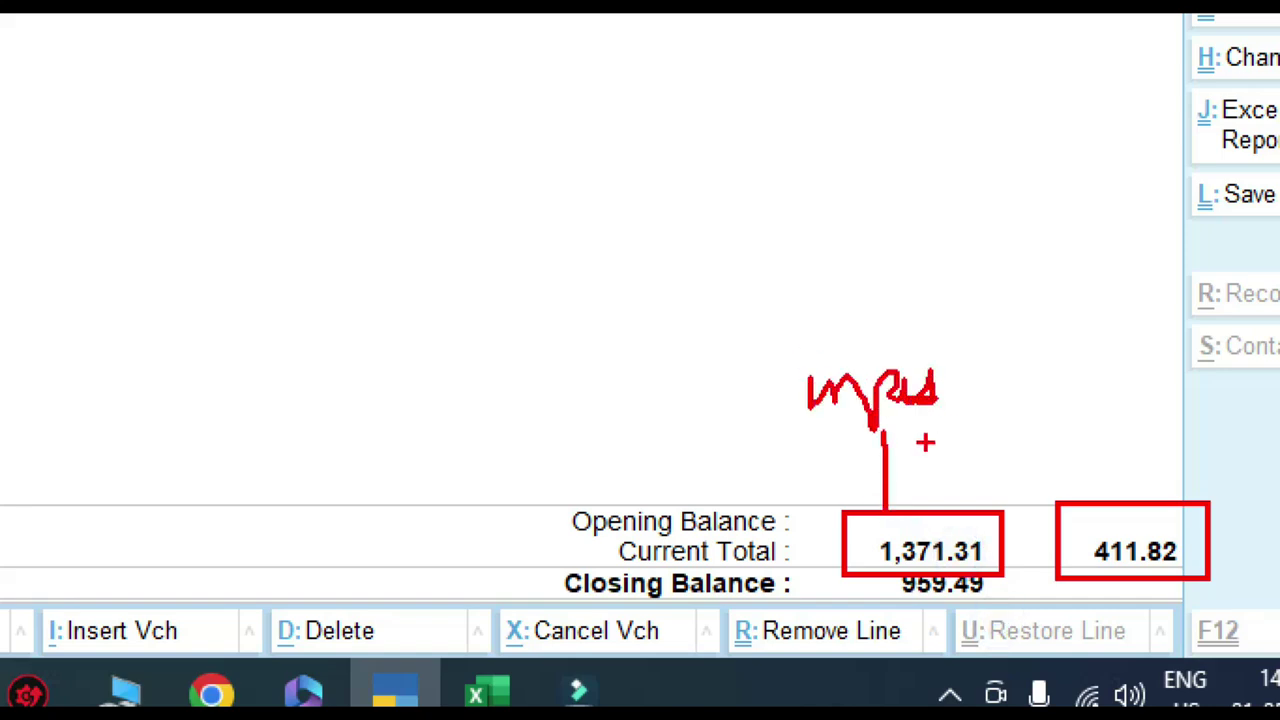
key(Escape)
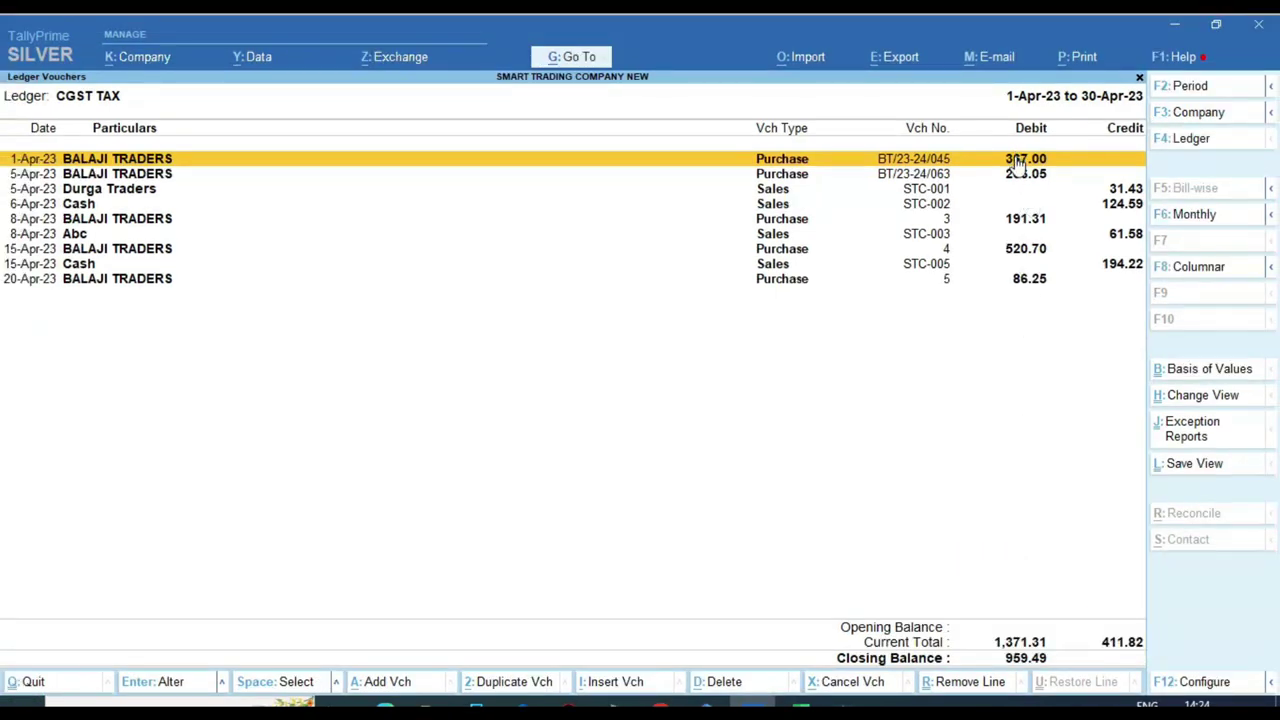
key(ctrl+1)
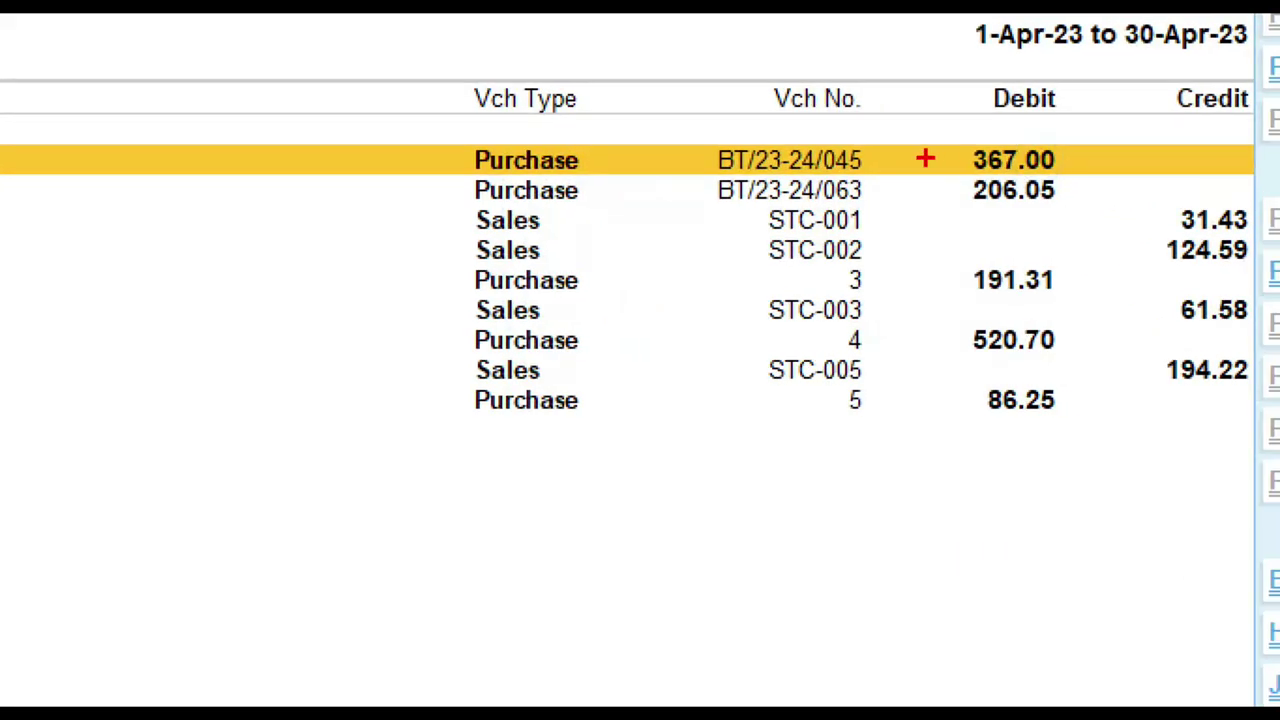
key(Escape)
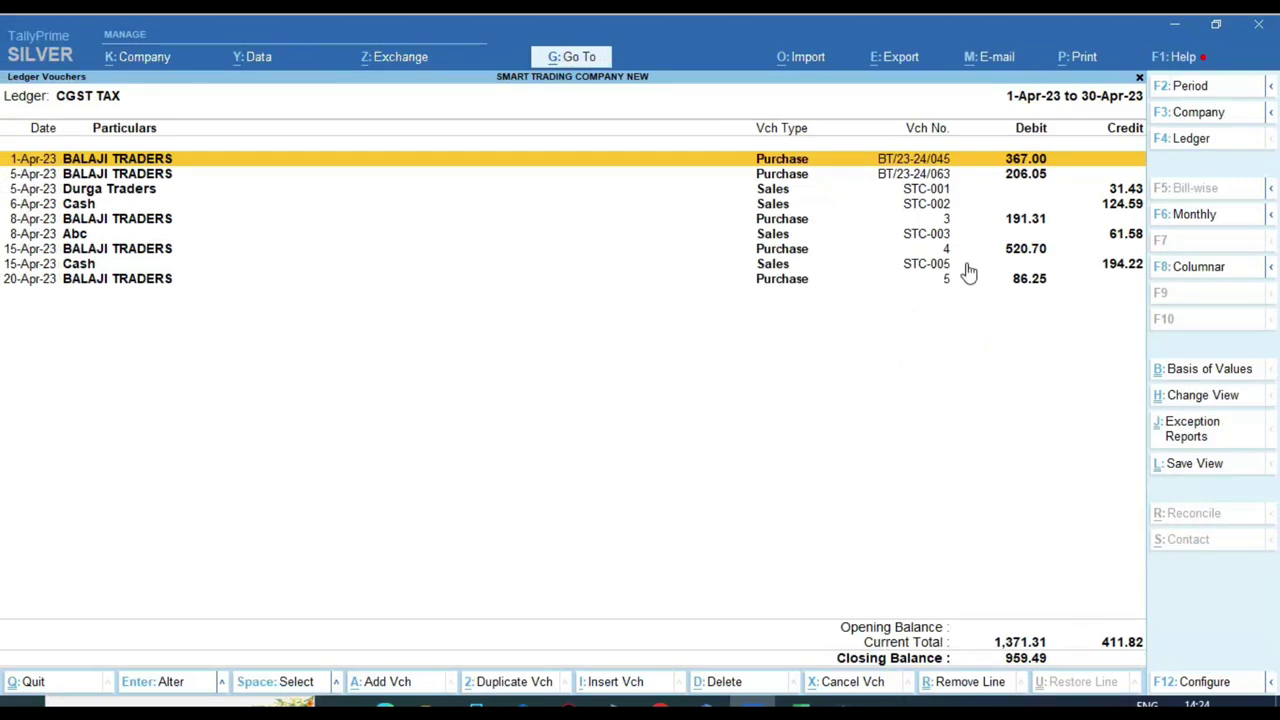
View the 1-Apr-23 BALAJI TRADERS purchase voucher, check its CGST and SGST amounts, and quit back to the ledger.
key(Return)
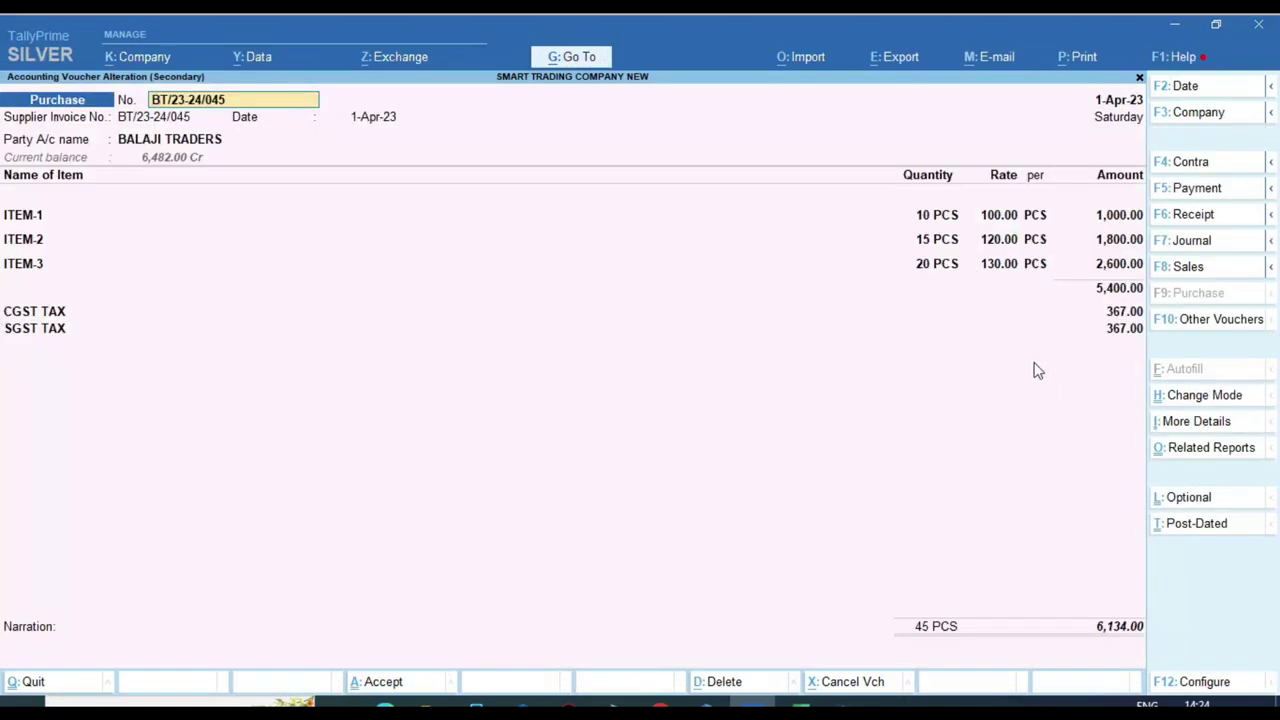
key(ctrl)
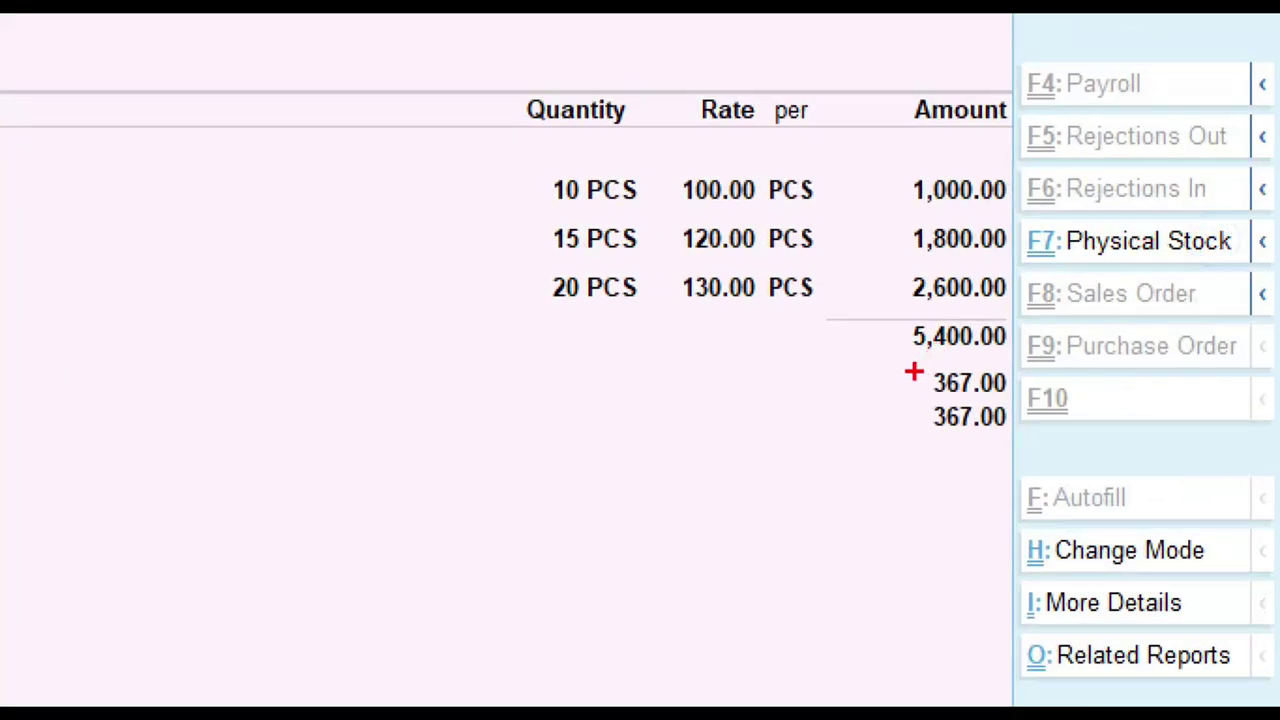
mouse_move(899, 350)
mouse_down()
mouse_move(1005, 465)
mouse_move(1040, 465)
mouse_up()
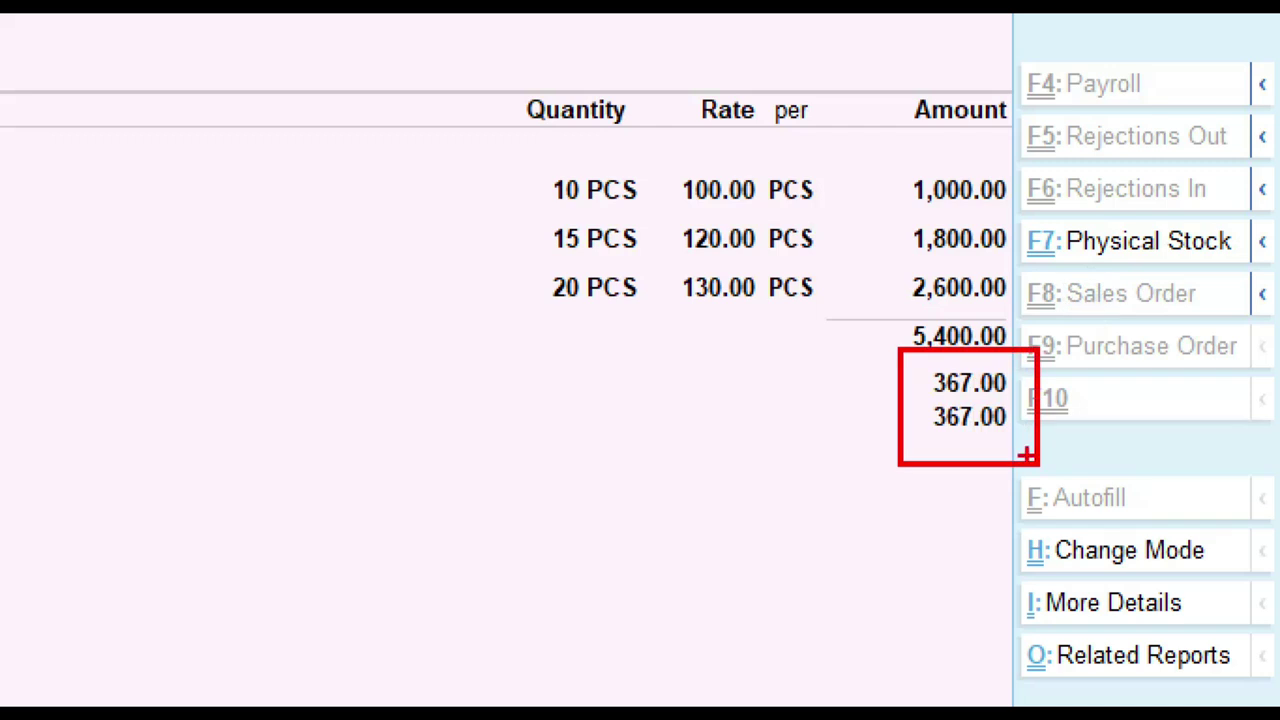
drag(945, 381, 815, 381)
drag(945, 418, 780, 418)
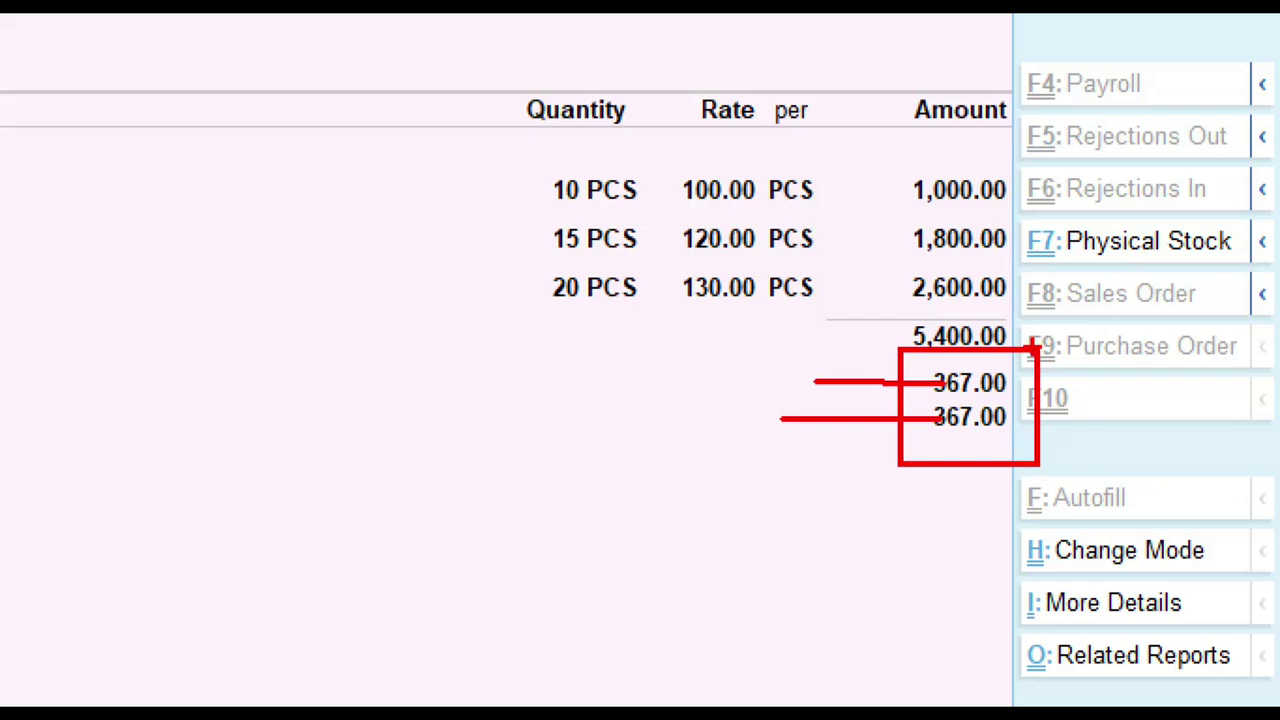
key(Escape)
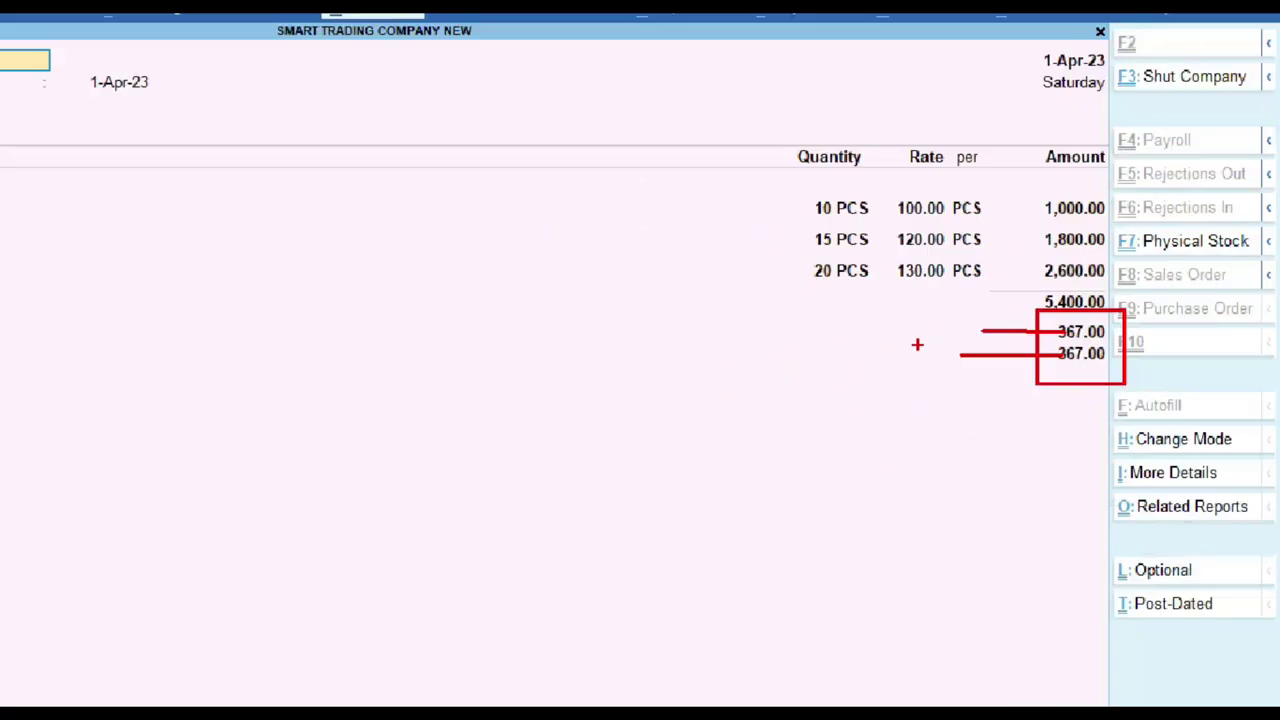
key(Escape)
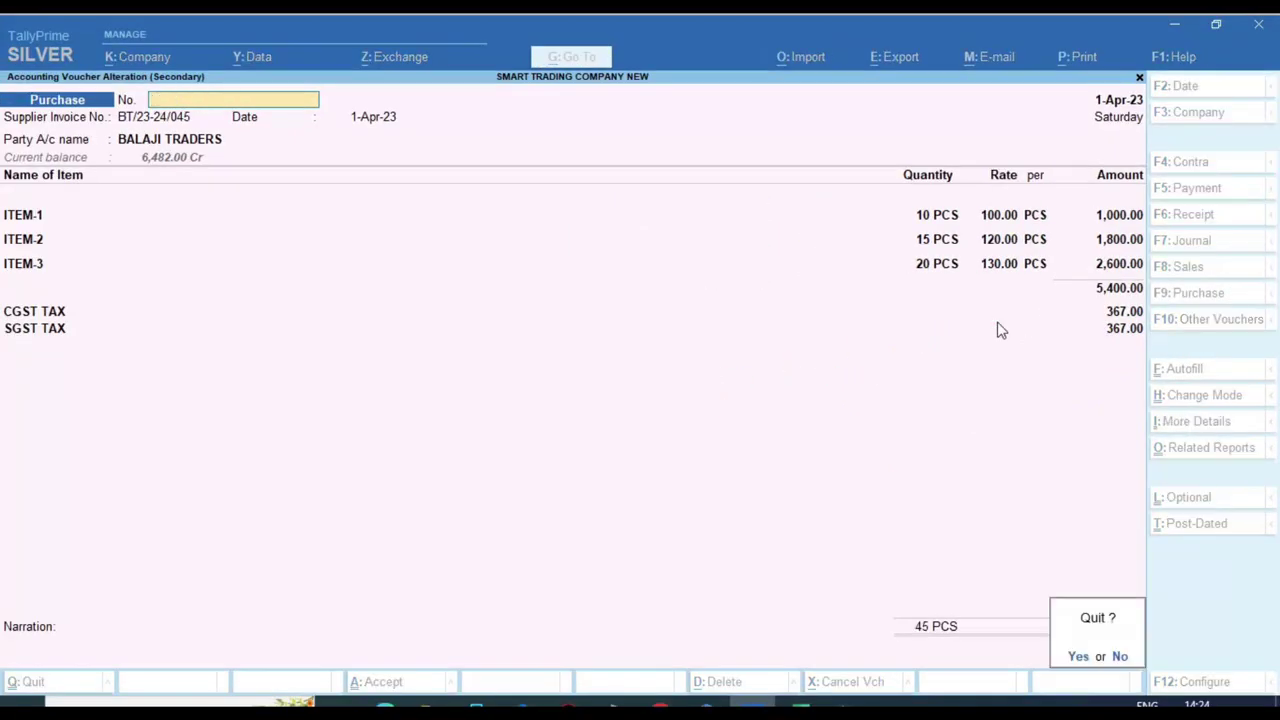
key(y)
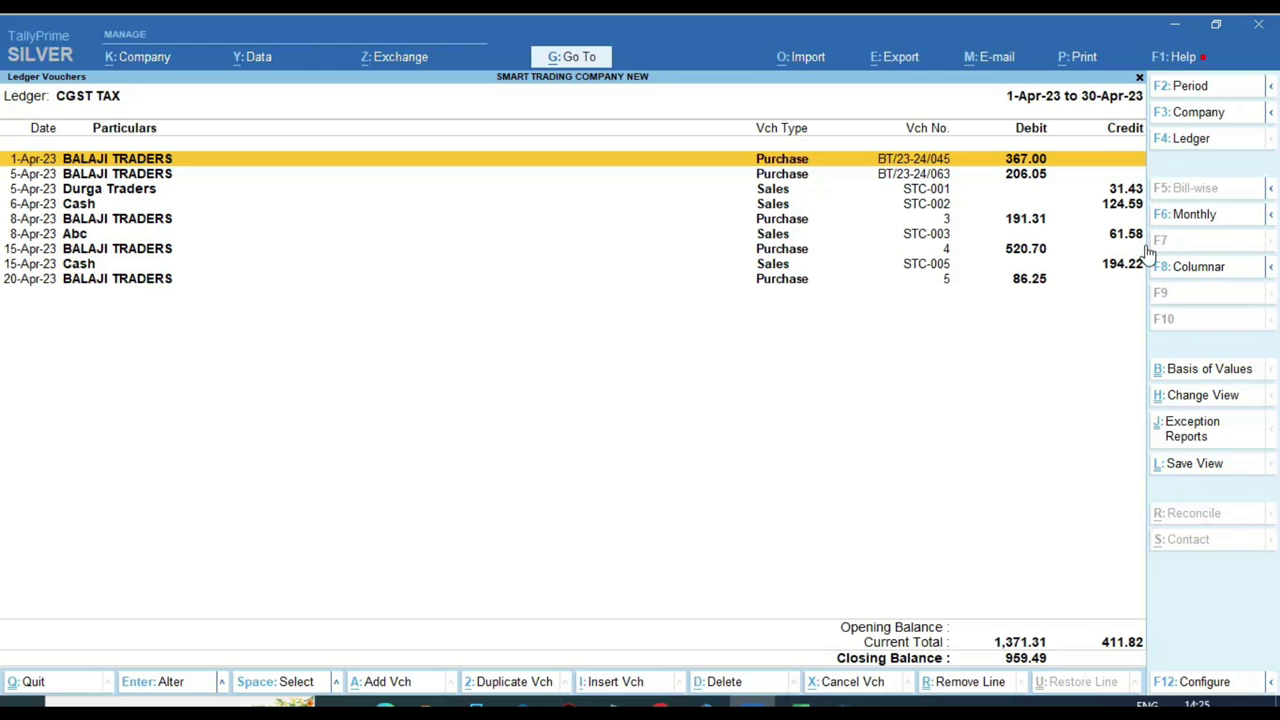
View the 5-Apr-23 Durga Traders sales voucher, check its CGST and SGST amounts, and quit back to the ledger.
key(Down)
key(Down)
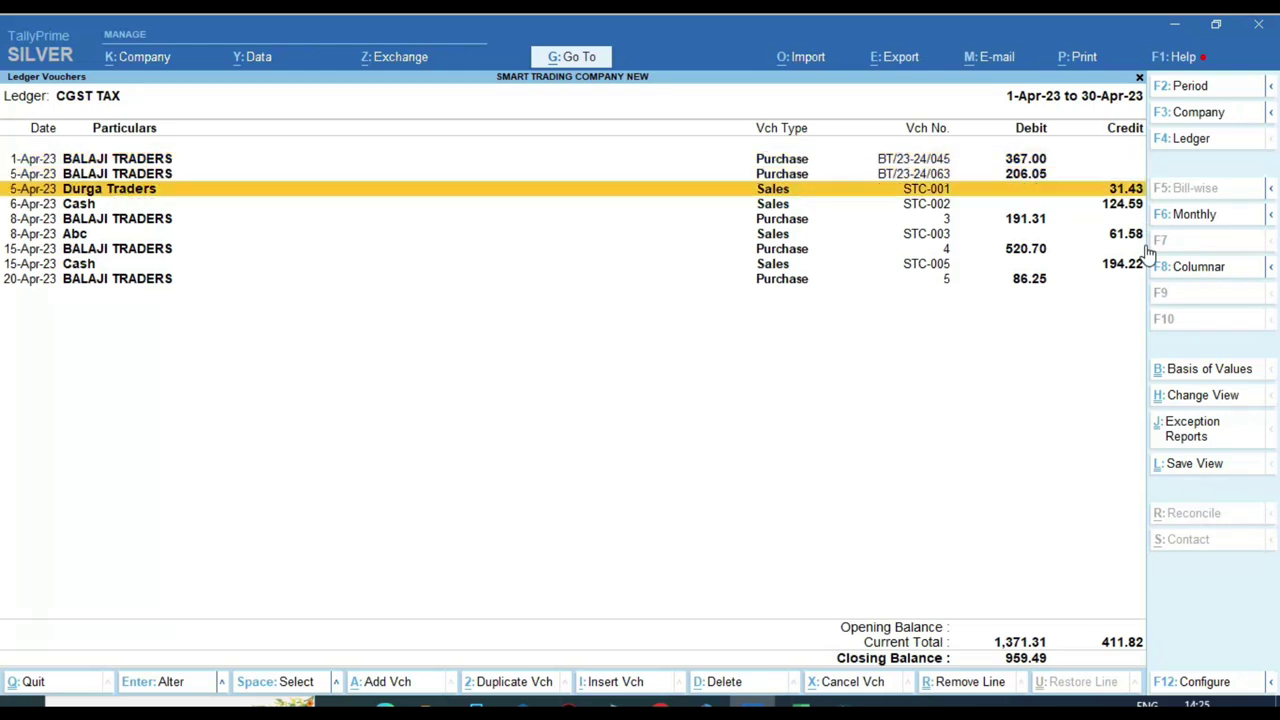
key(Return)
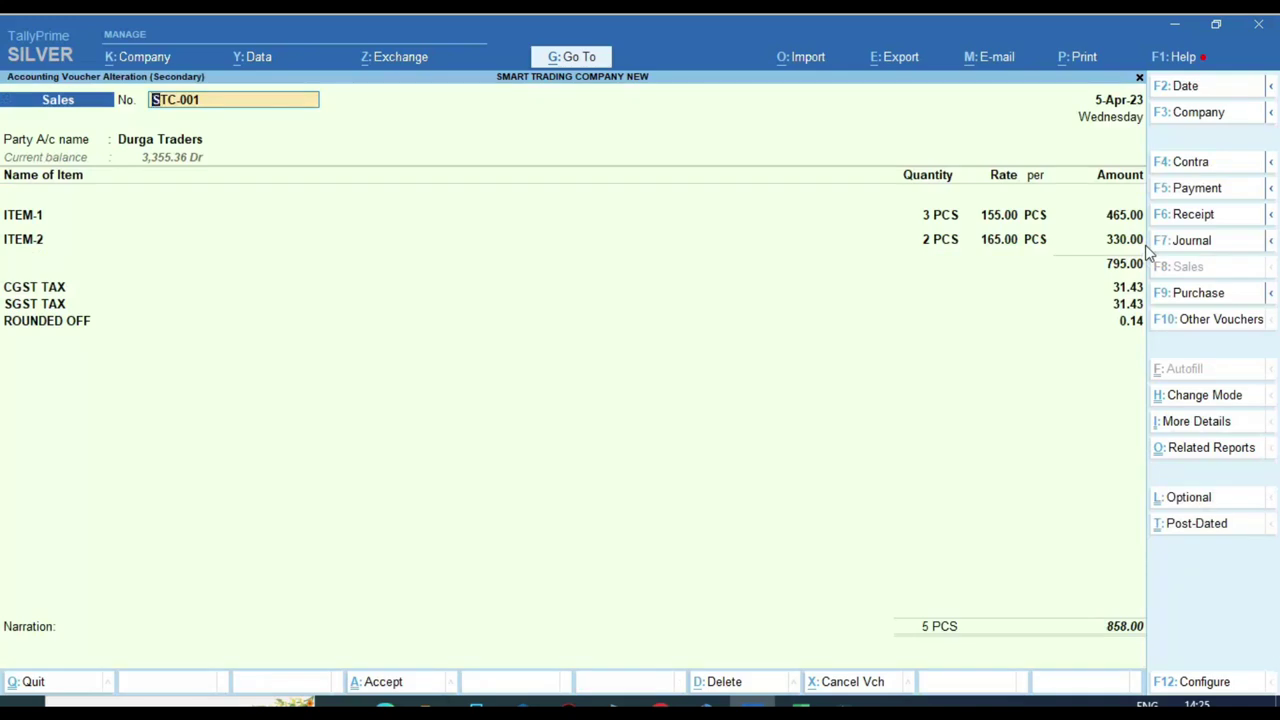
key(ctrl)
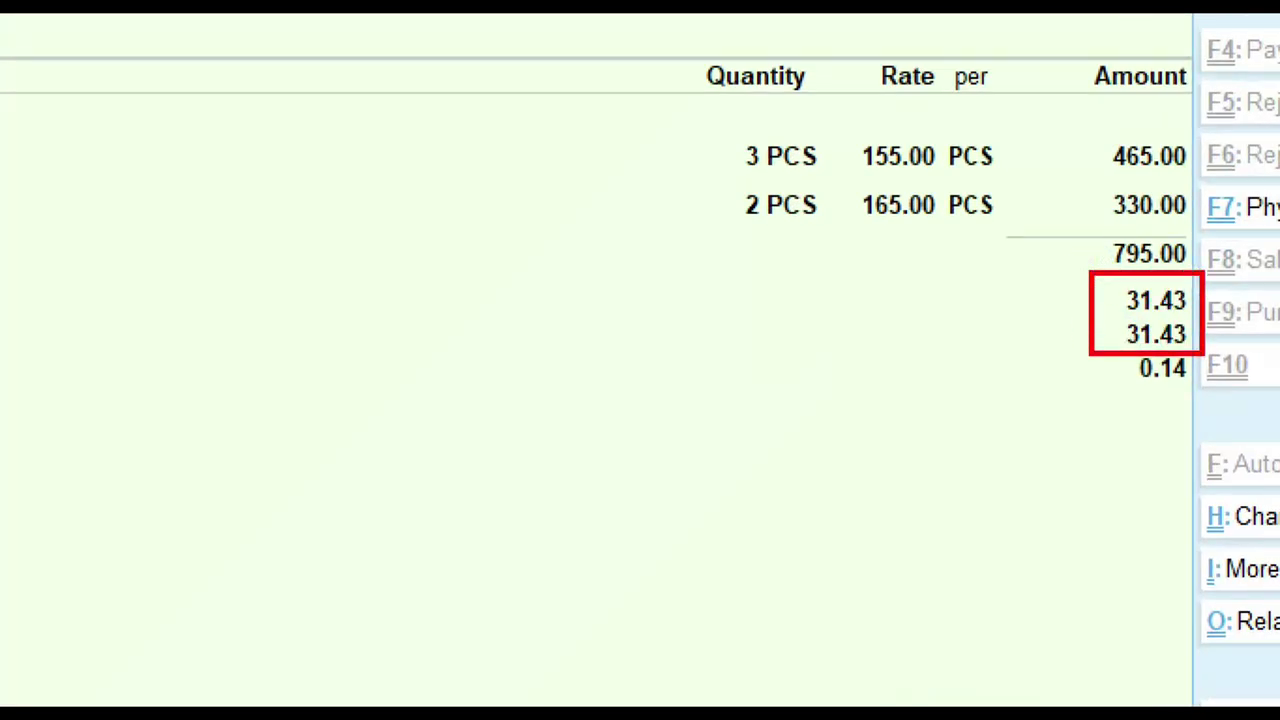
key(Escape)
key(y)
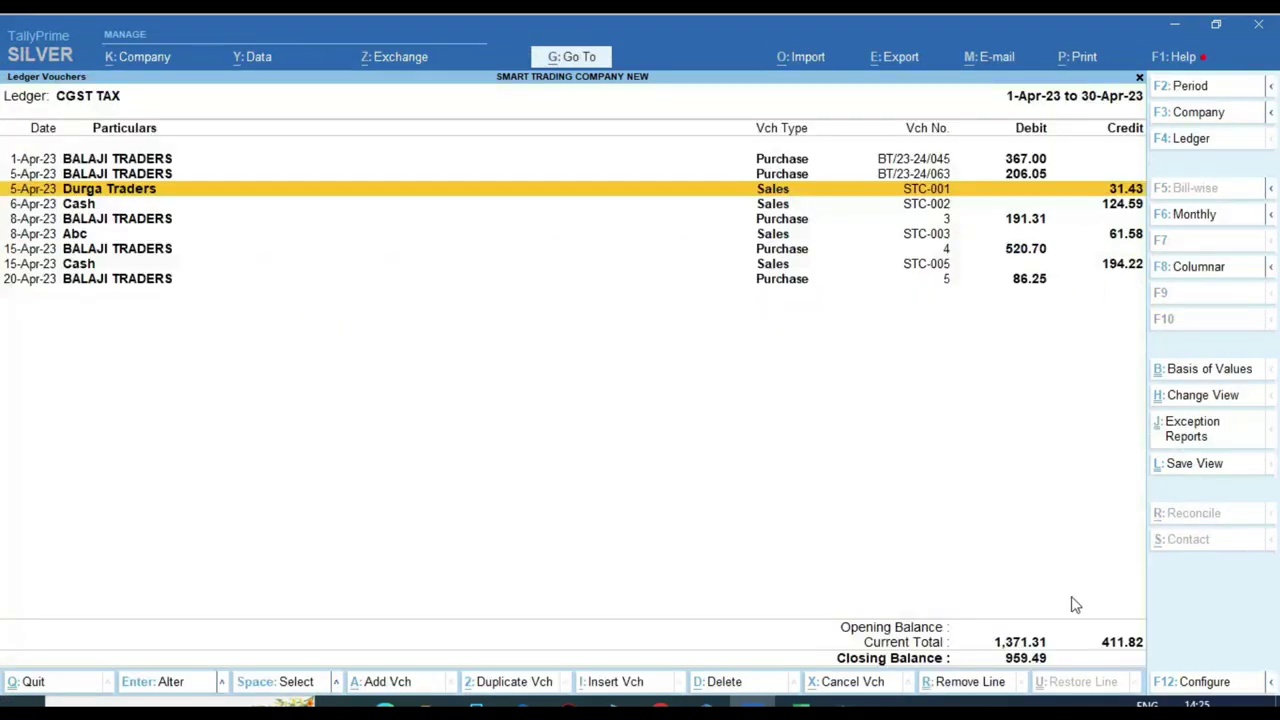
Examine the CGST TAX ledger's credit total and closing balance for the remaining input tax credit.
key(ctrl)
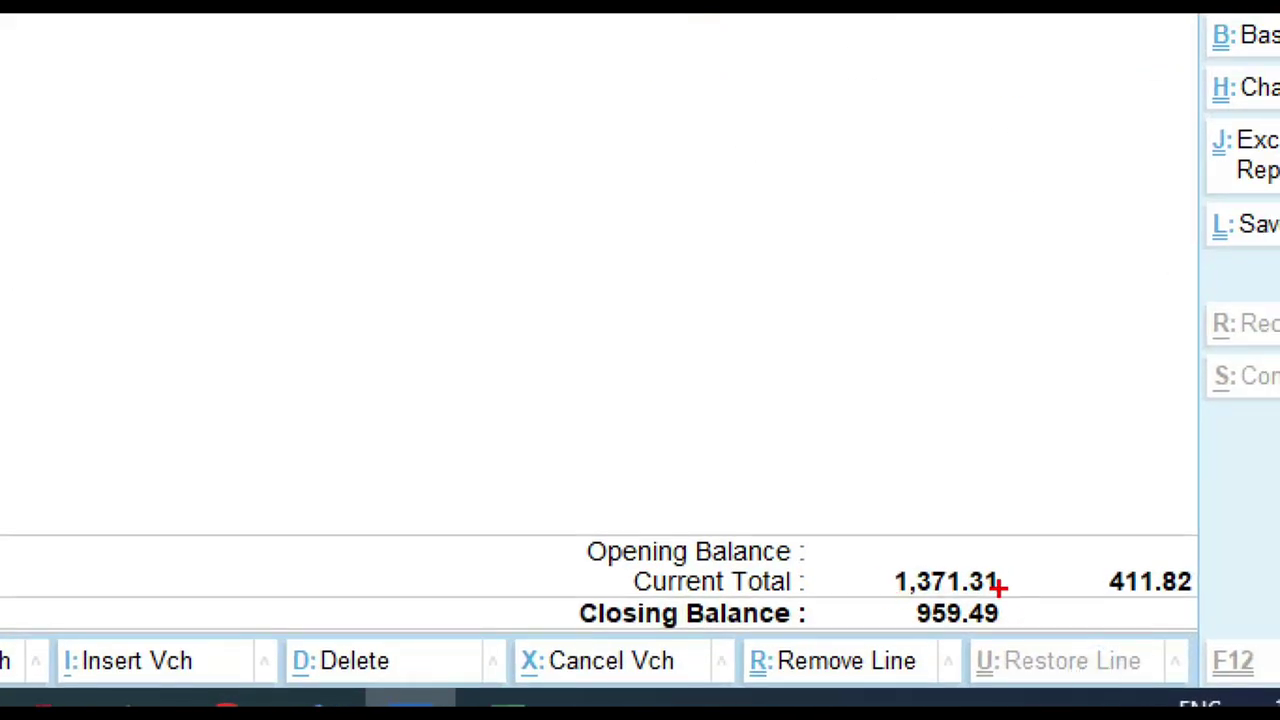
drag(1112, 596, 1215, 597)
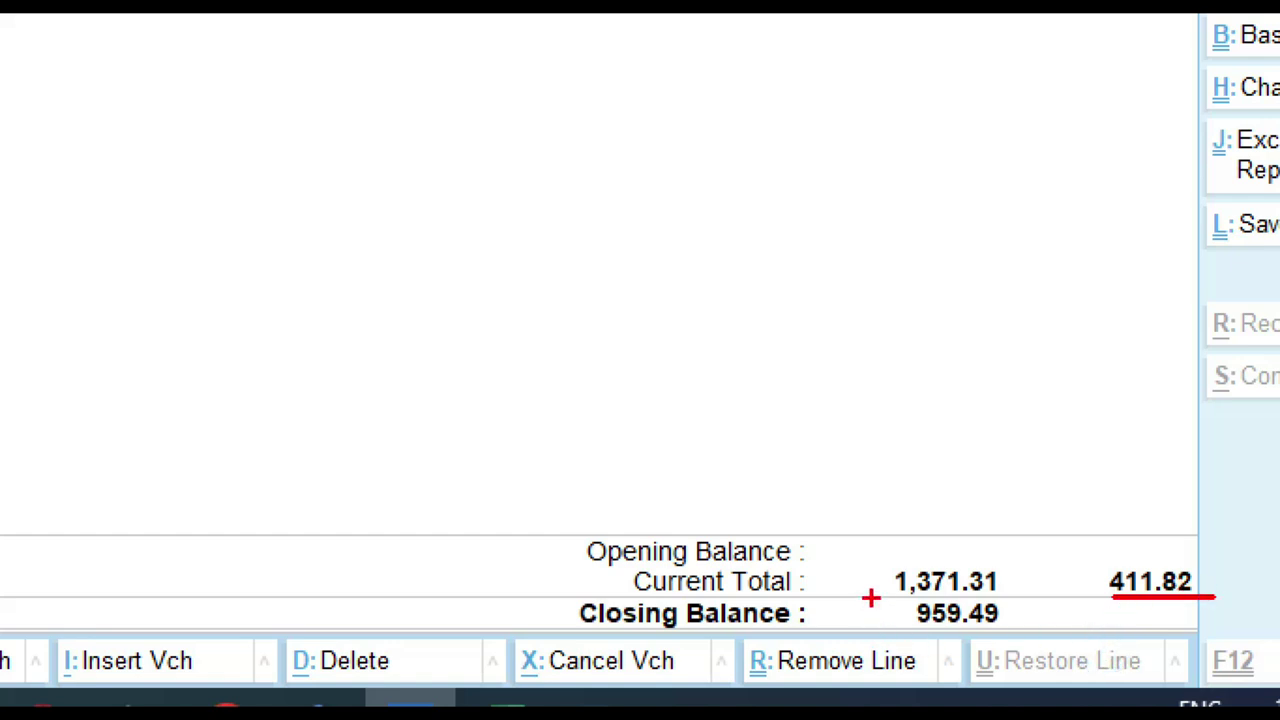
mouse_move(876, 592)
mouse_down()
mouse_move(926, 630)
mouse_move(1026, 640)
mouse_up()
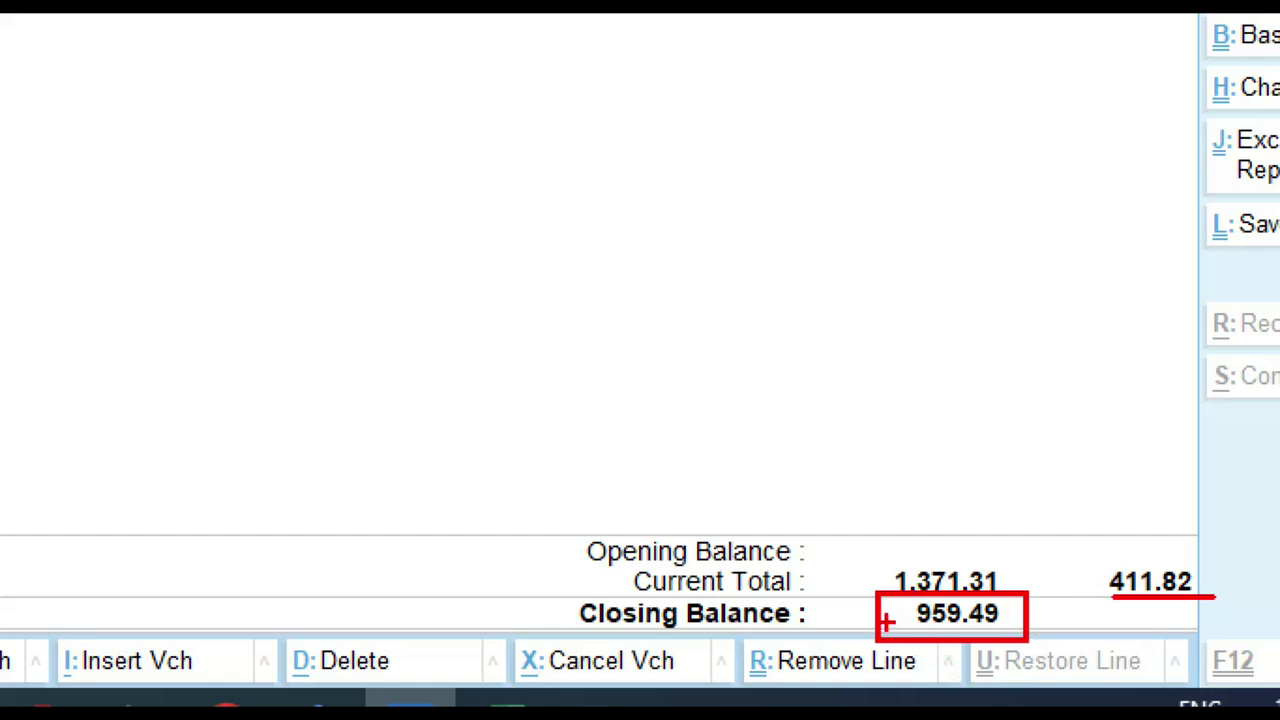
mouse_move(886, 618)
mouse_down()
mouse_move(846, 415)
mouse_move(818, 424)
mouse_up()
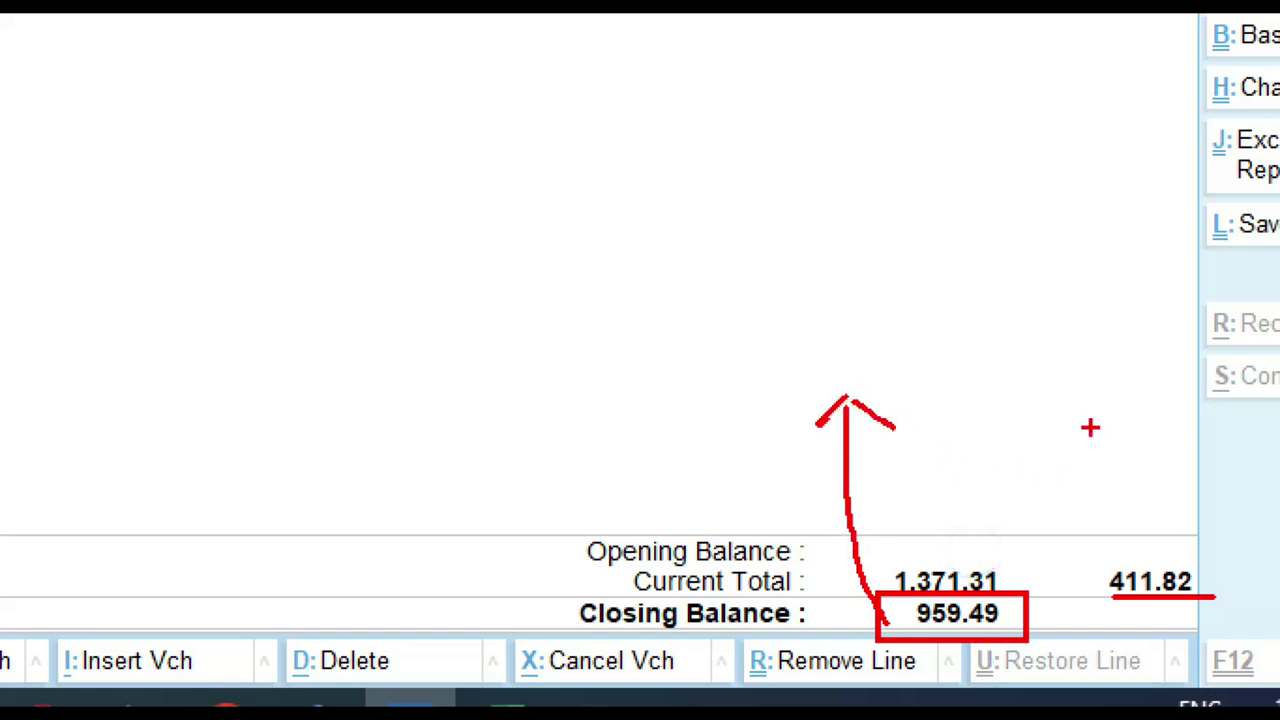
key(Escape)
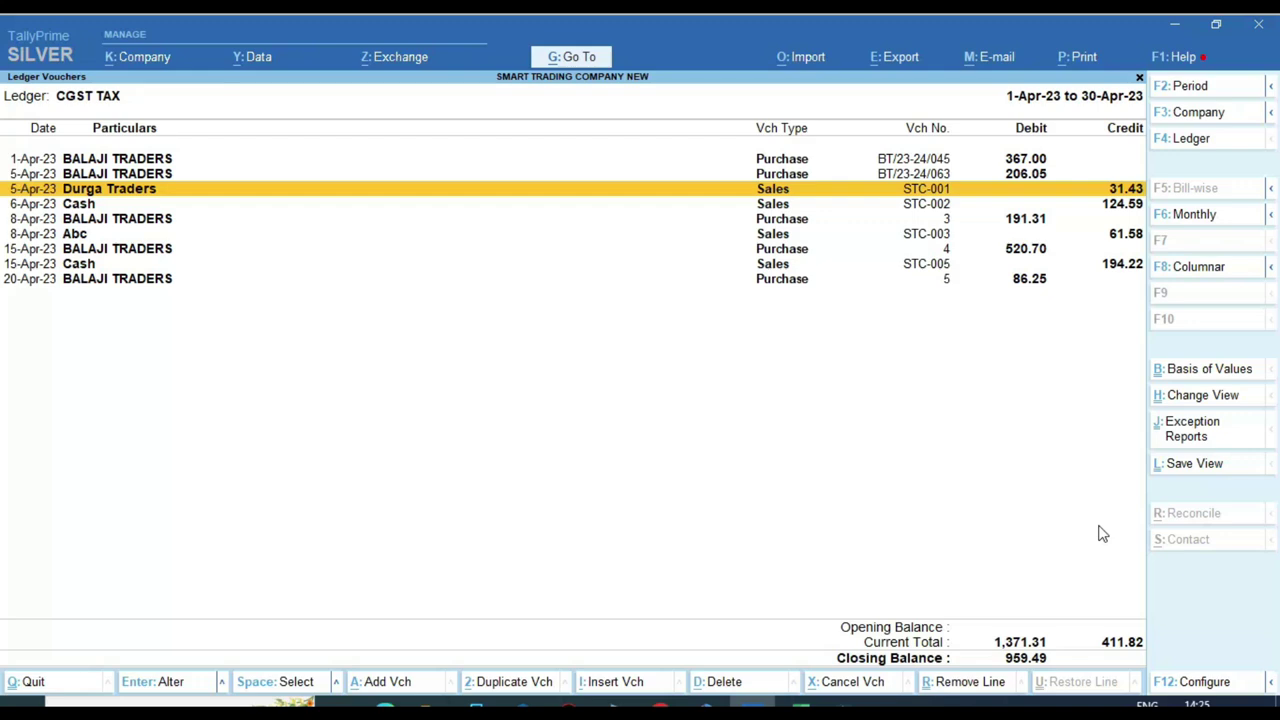
Switch the ledger view to SGST TAX and examine its current debit and credit totals and closing balance.
key(F4)
text(sg)
key(Return)
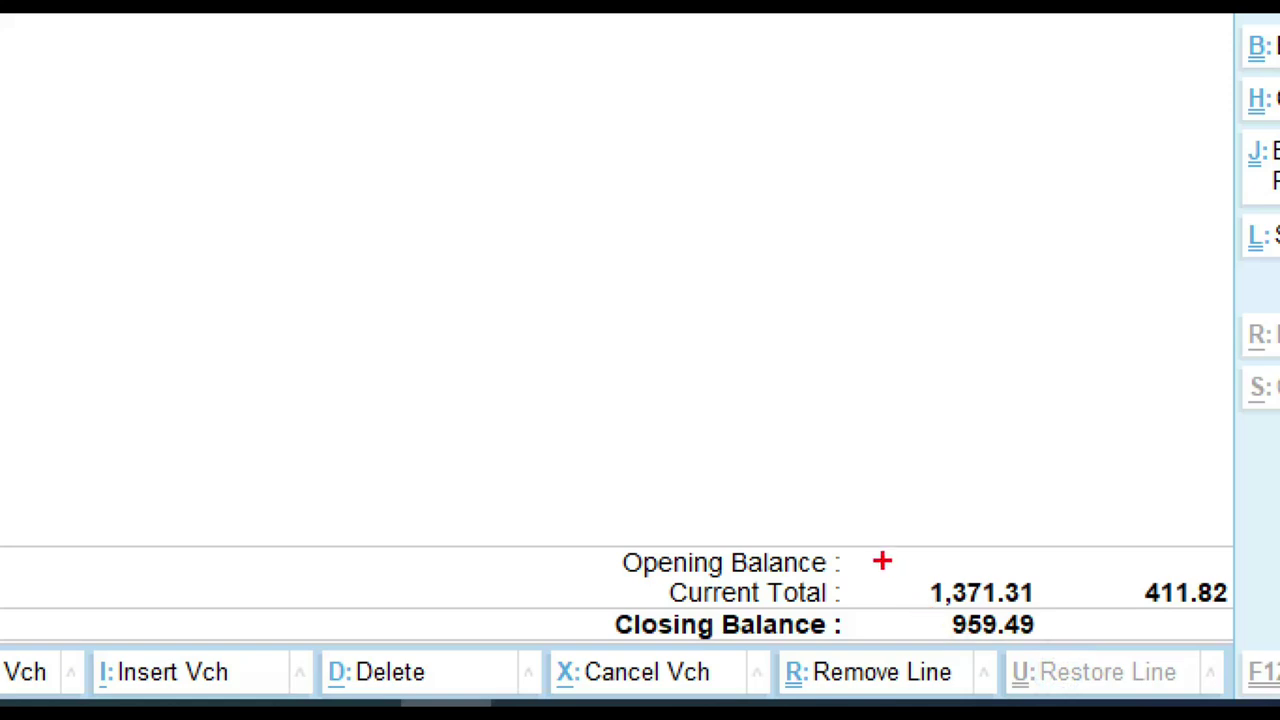
drag(883, 560, 1101, 650)
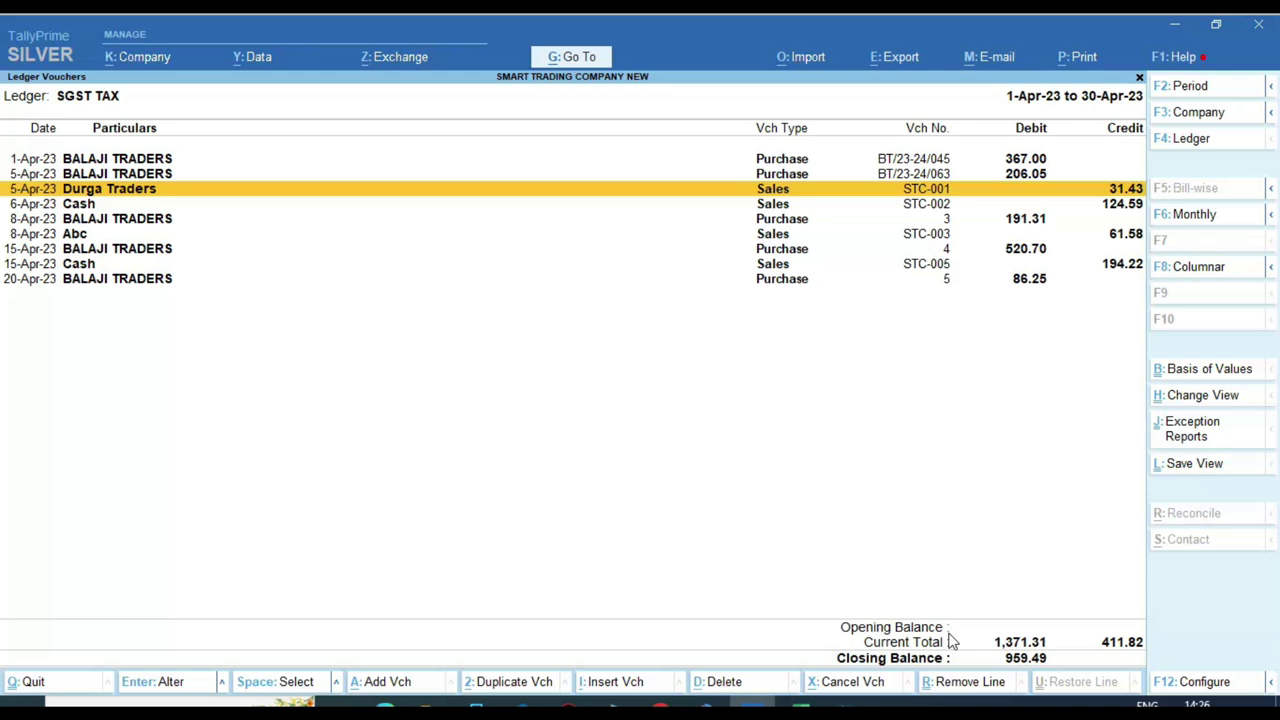
Switch the ledger view to IGST TAX and examine its debit and credit totals for input and output tax.
key(F4)
text(ig)
key(Return)
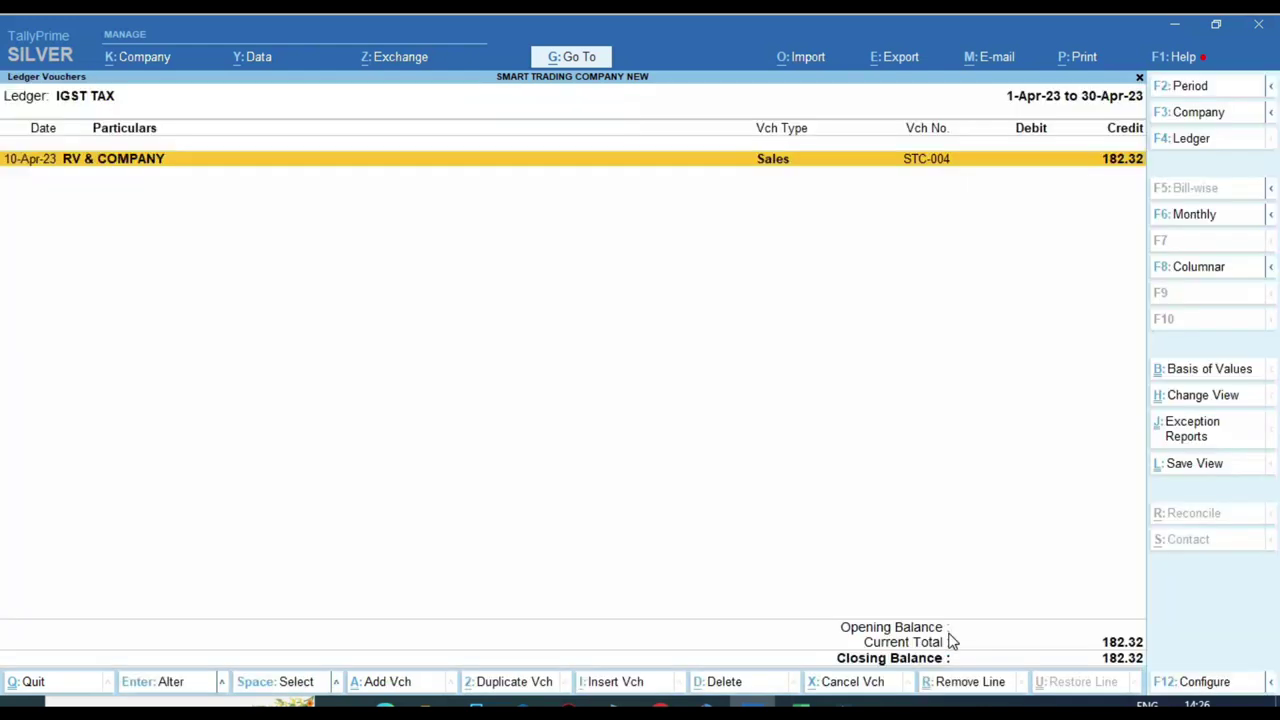
key(ctrl)
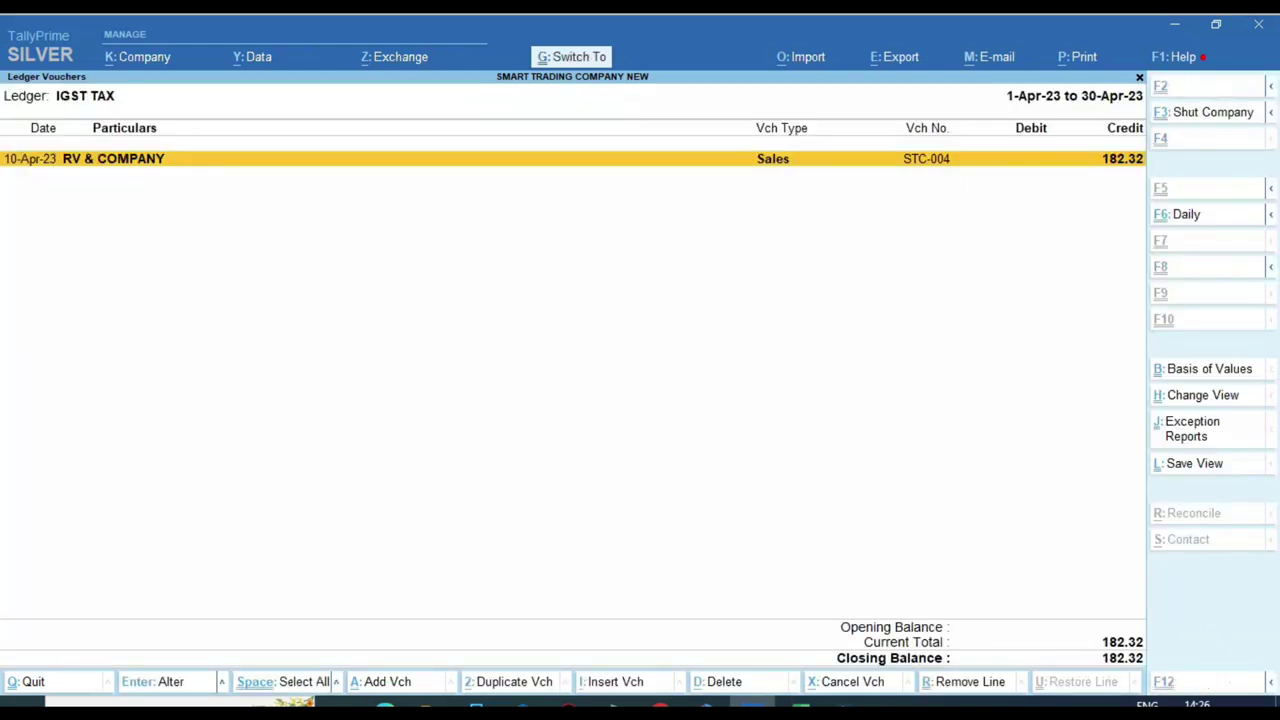
mouse_move(818, 573)
mouse_down()
mouse_move(822, 625)
mouse_move(1027, 688)
mouse_up()
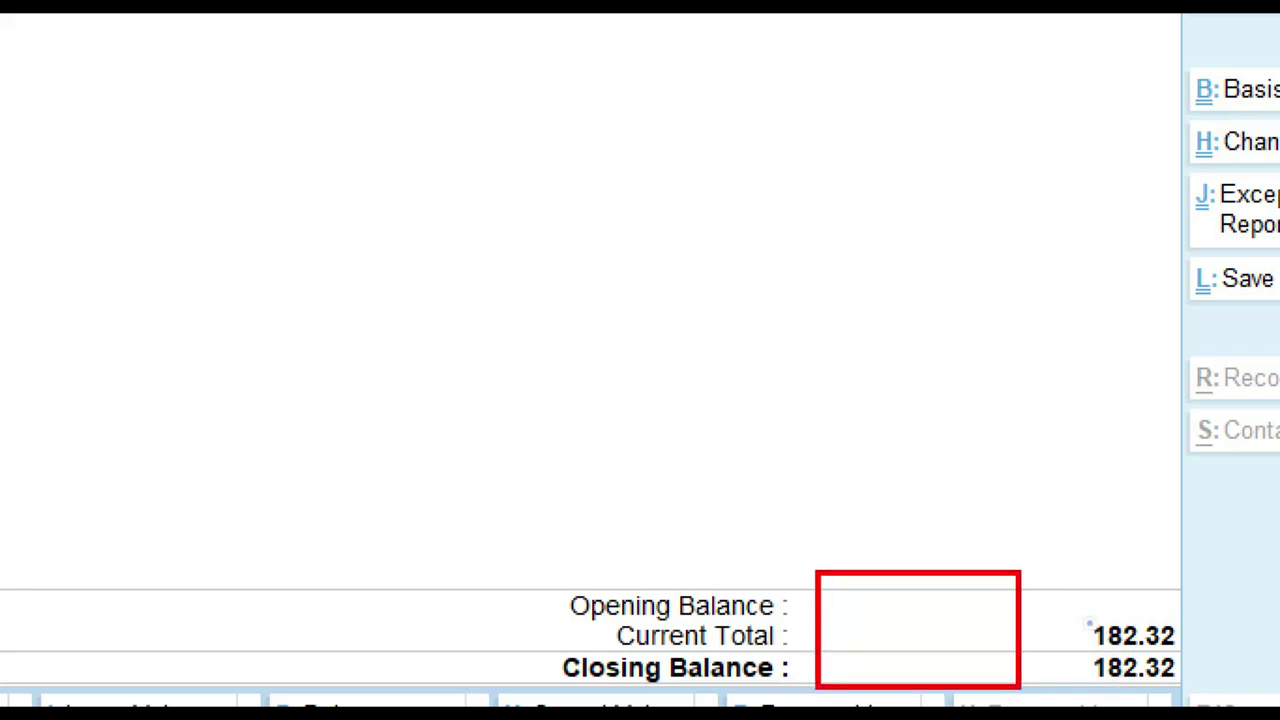
mouse_move(1068, 598)
mouse_down()
mouse_move(1174, 694)
mouse_move(1198, 690)
mouse_up()
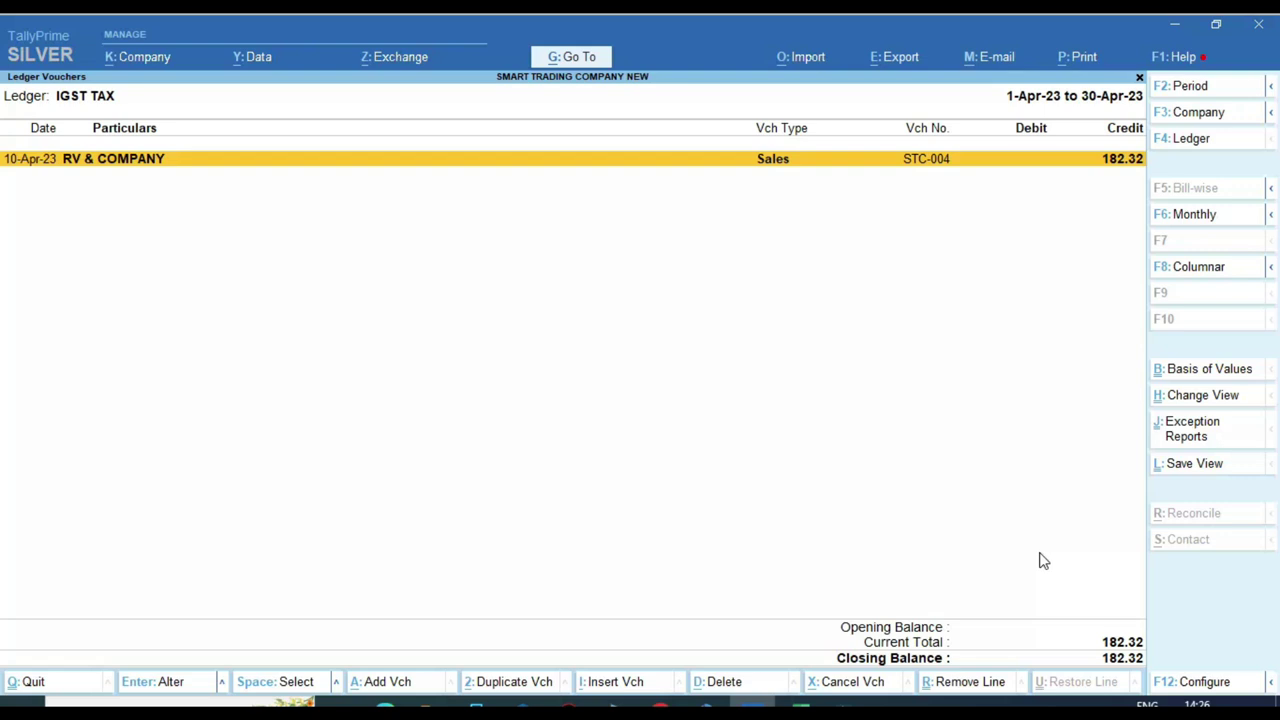
Quit the ledger report and open GSTR-3B from the GST Reports.
key(Escape)
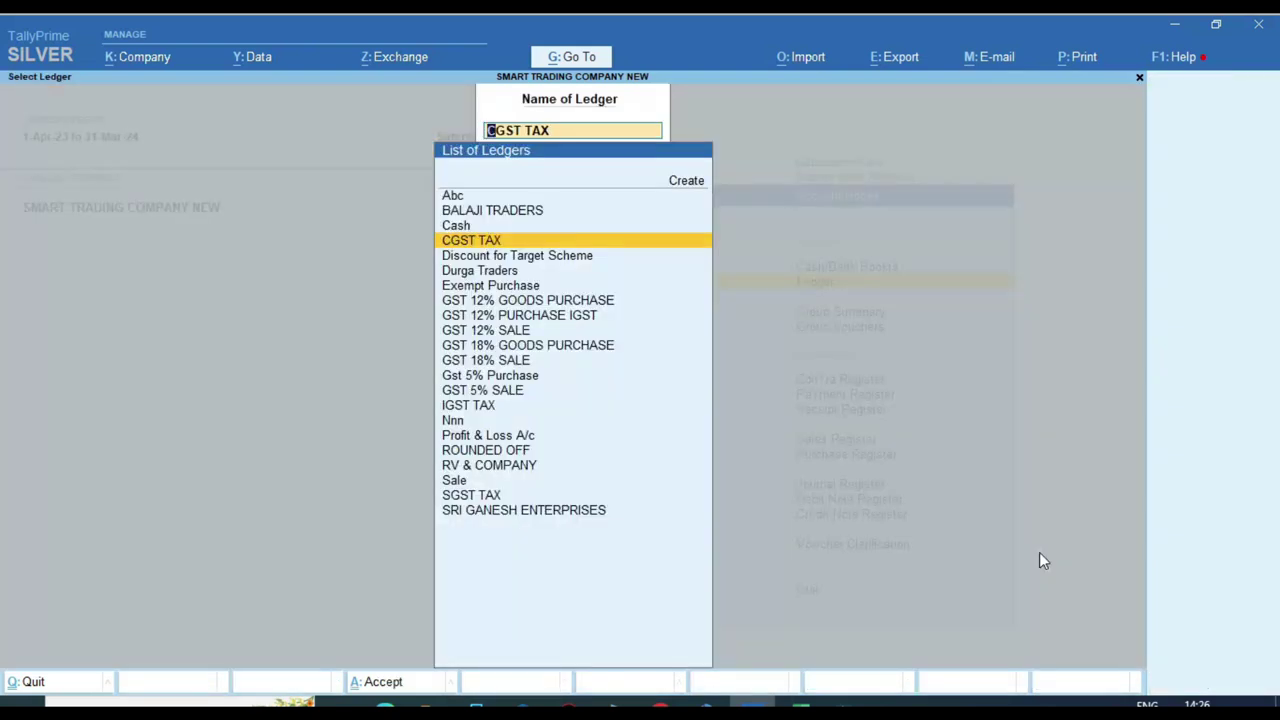
key(Escape)
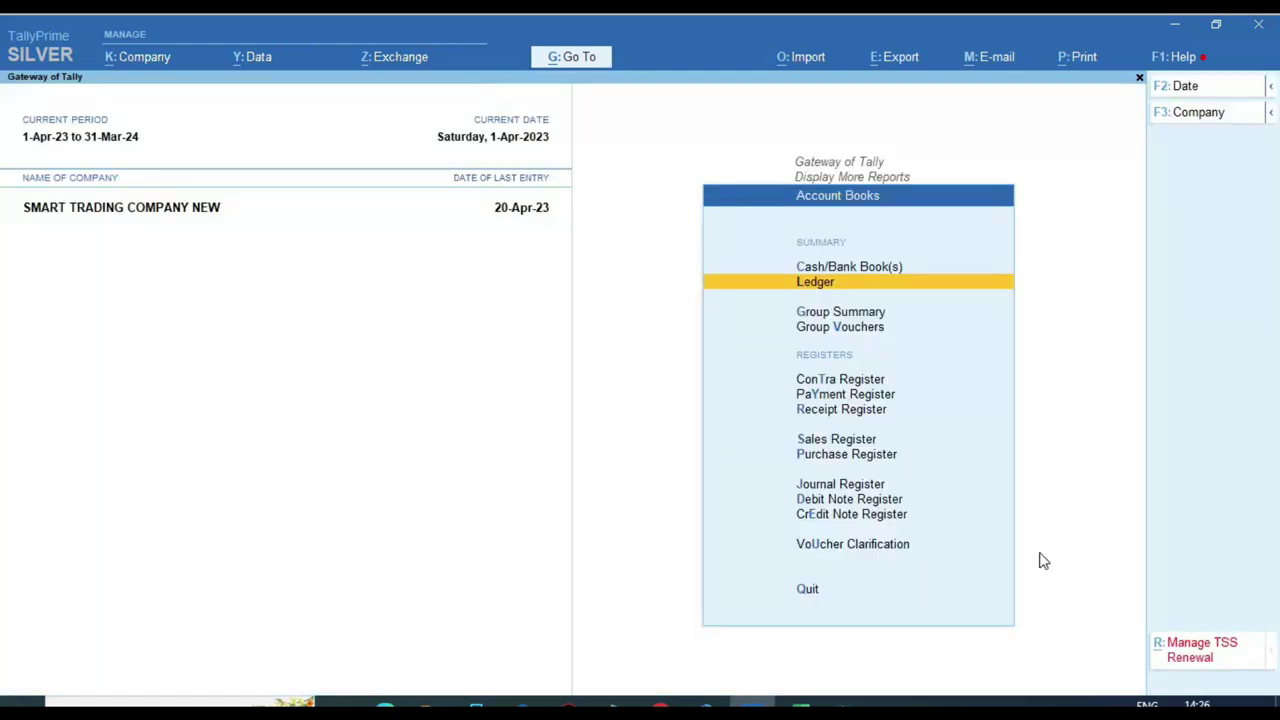
key(Escape)
key(Down)
key(Down)
key(Down)
key(Down)
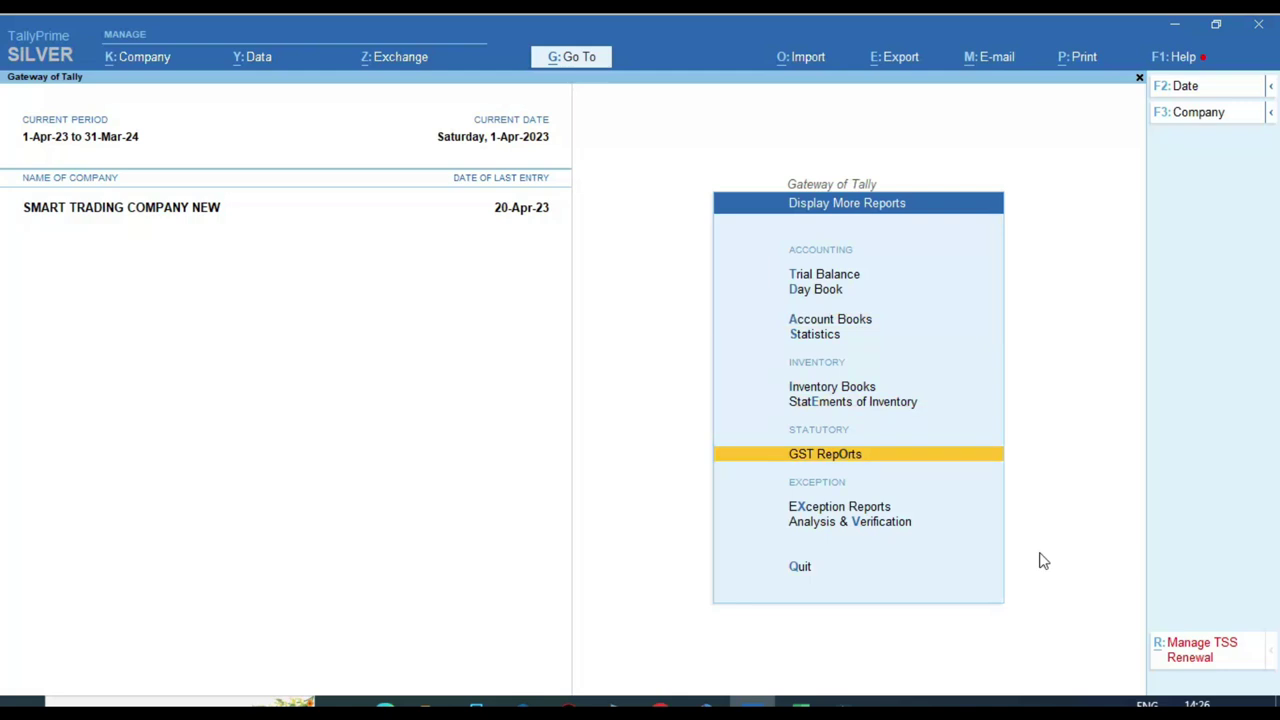
key(Return)
key(Down)
key(Down)
key(Return)
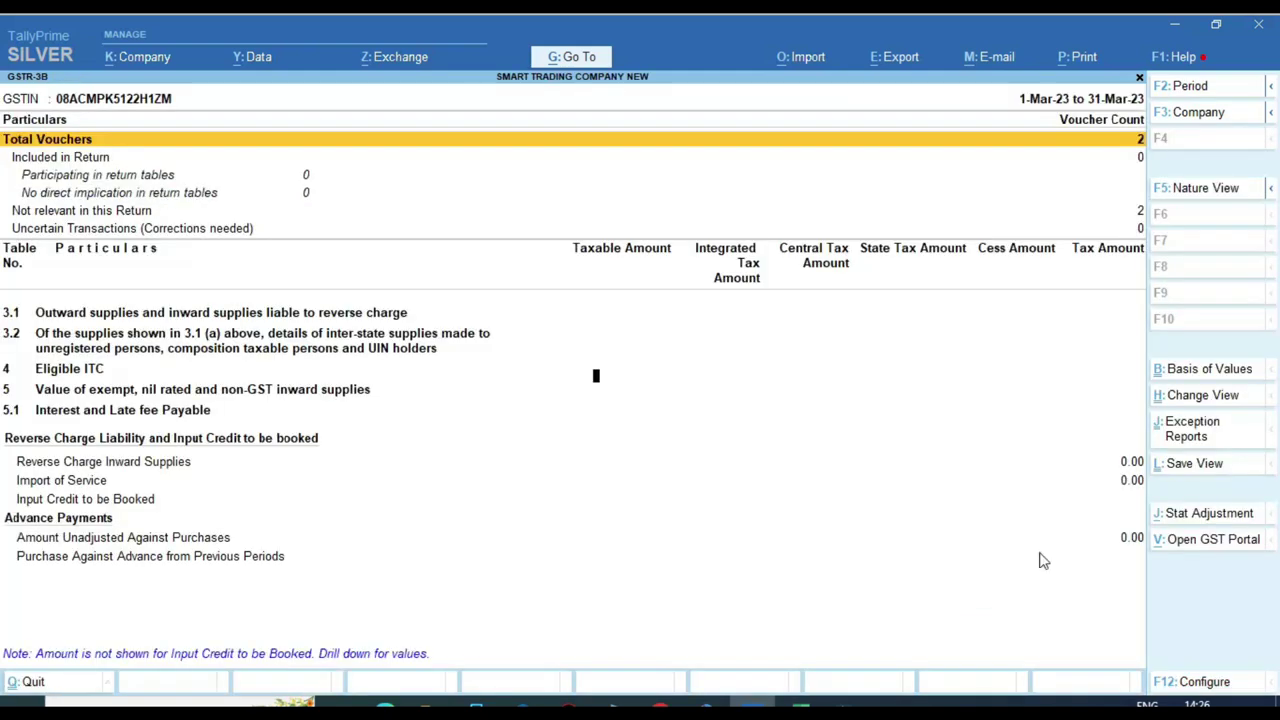
Set the GSTR-3B report period to 1-4-2023 to 30-4-2023.
key(F2)
text(1.4)
key(Return)
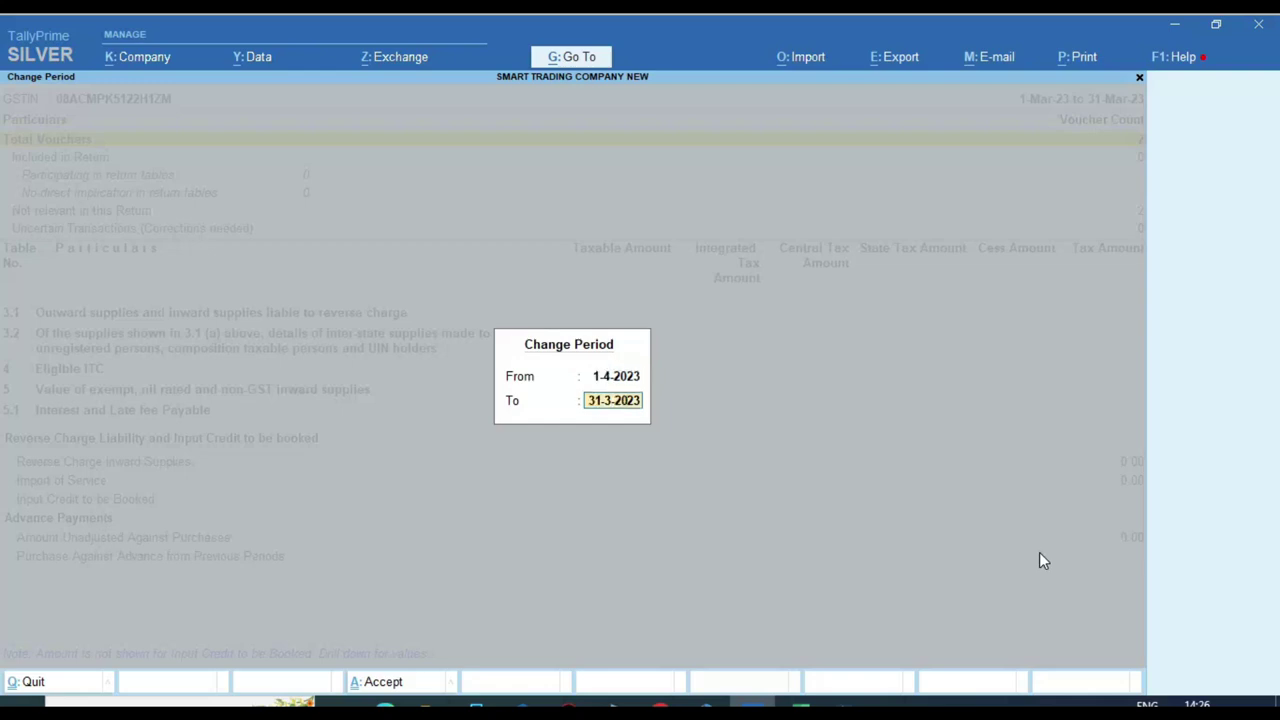
text(30.4)
key(Return)
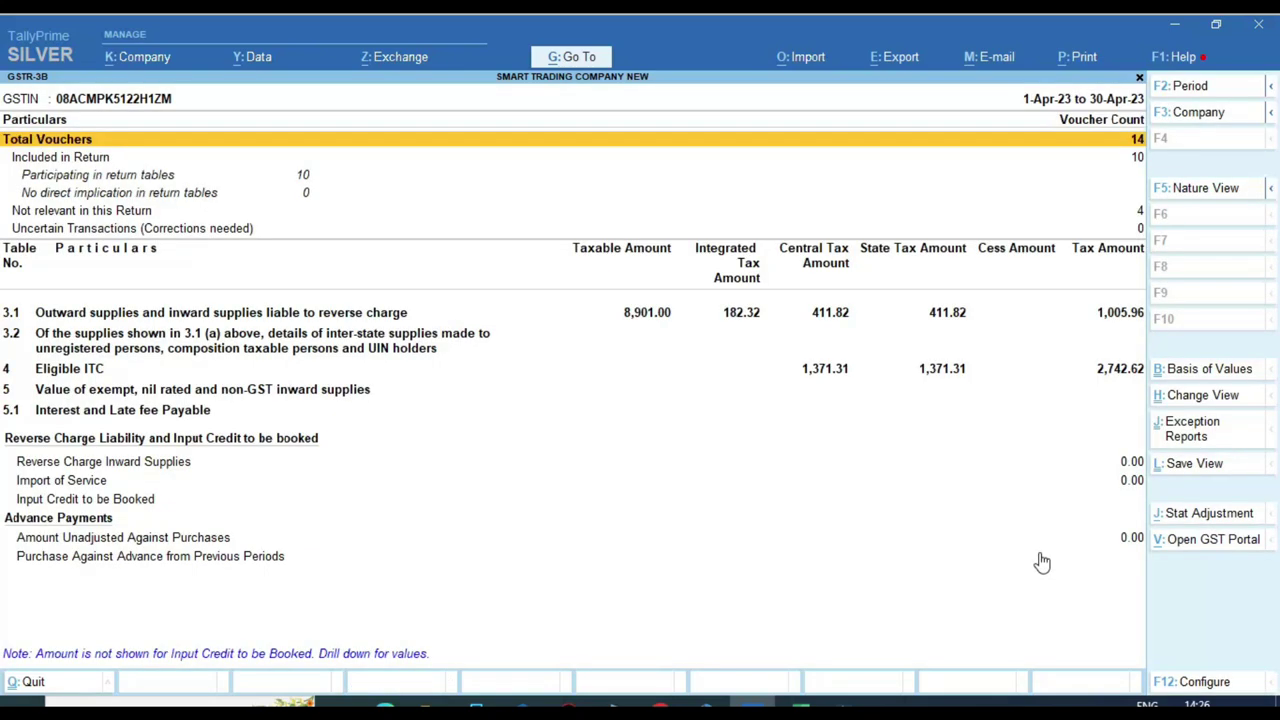
Show GSTR-3B in detail and examine the uncertain transactions and the central, state and integrated tax on outward supplies.
key(alt+F5)
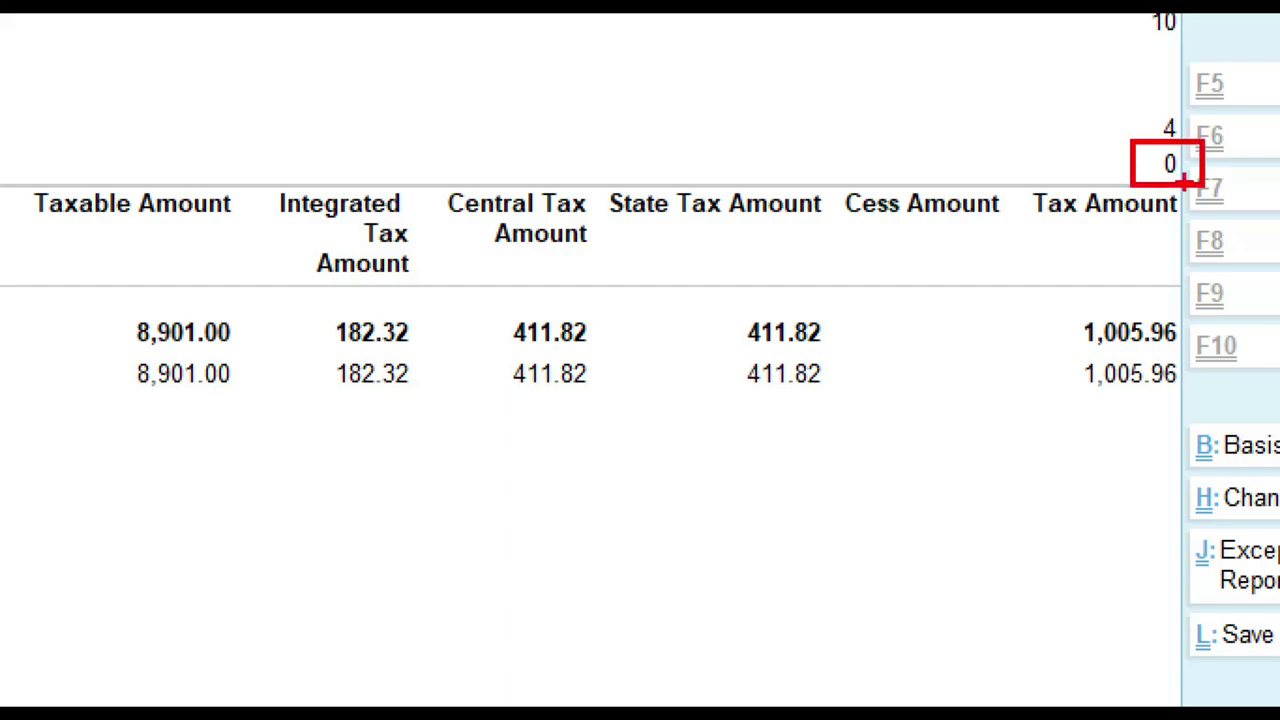
mouse_move(1200, 165)
mouse_down()
mouse_move(1168, 143)
mouse_move(1140, 190)
mouse_move(1198, 160)
mouse_move(1167, 145)
mouse_up()
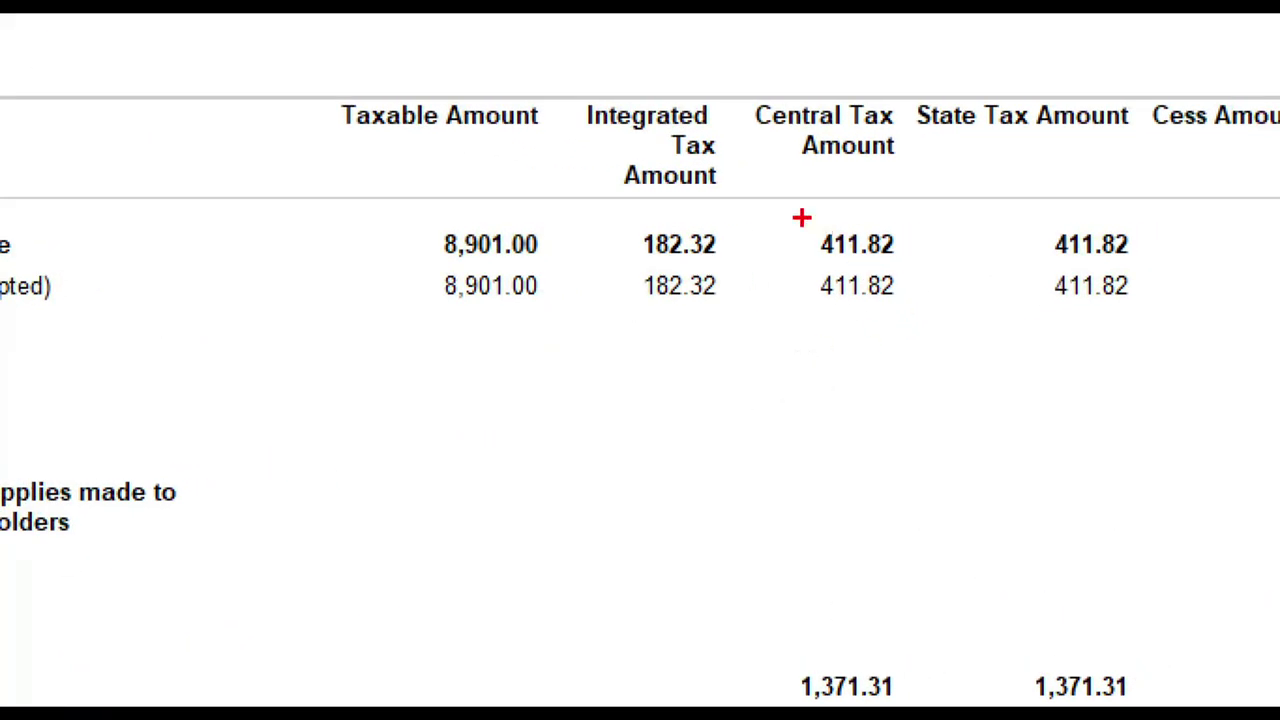
drag(772, 200, 1176, 332)
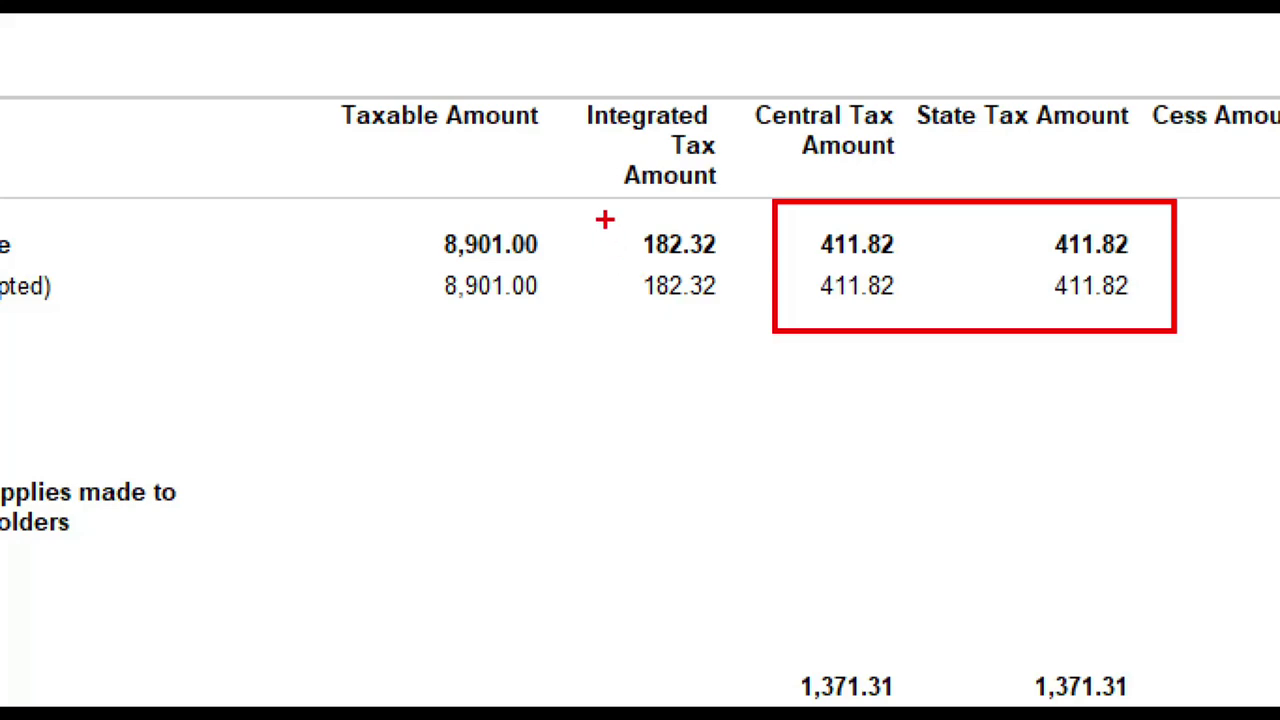
drag(604, 218, 726, 324)
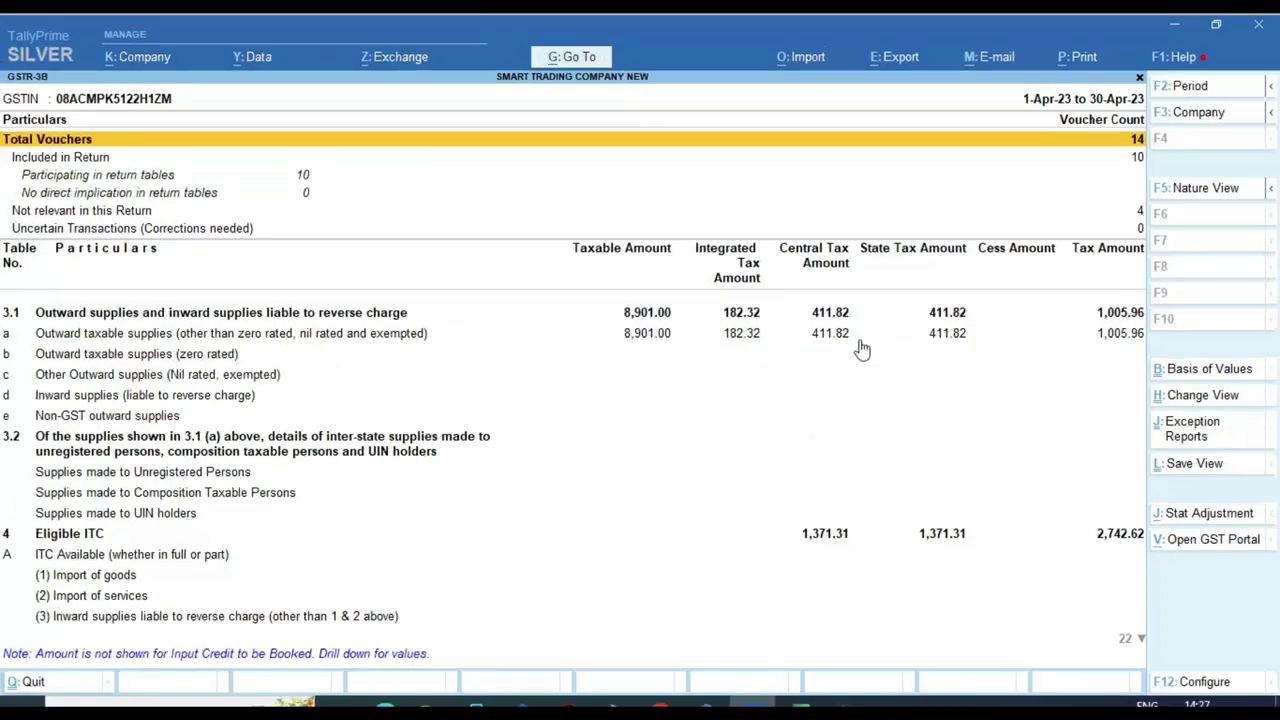
Open the voucher register for outward taxable supplies (other than zero rated, nil rated and exempted) and check its tax grand totals.
key(Down)
key(Down)
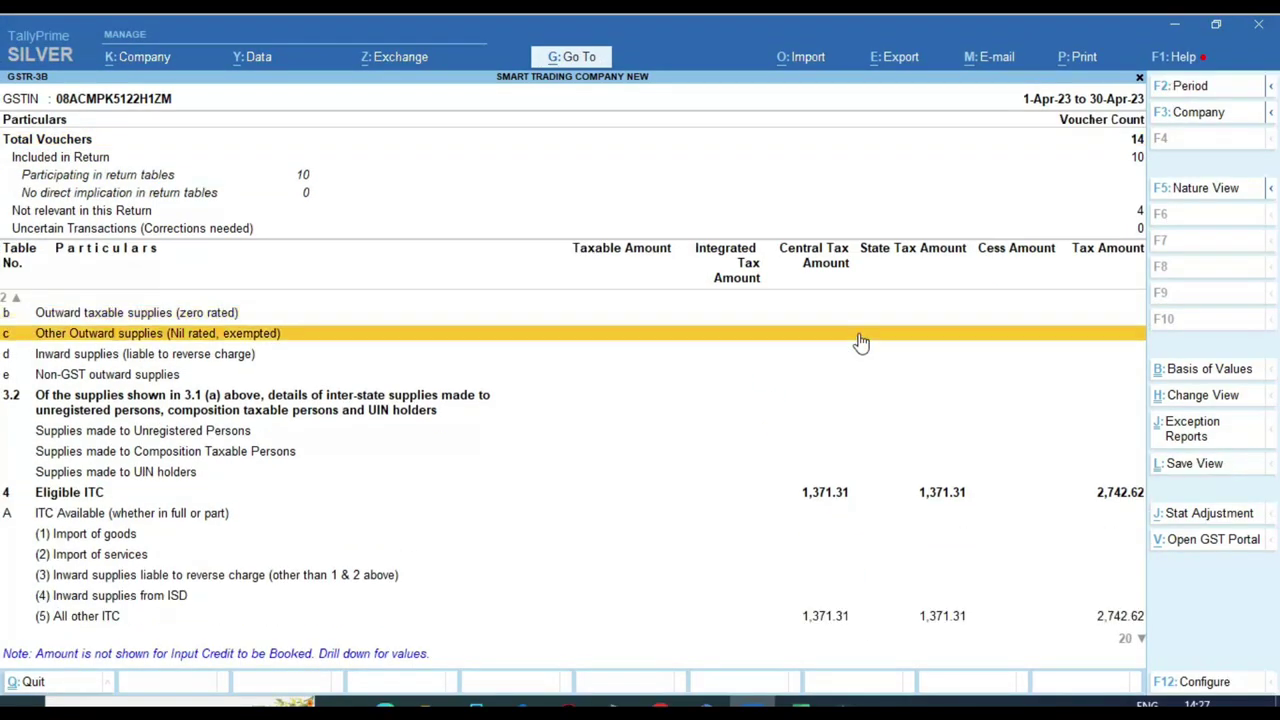
key(Up)
key(Up)
key(Up)
key(Up)
key(Up)
key(Up)
key(Up)
key(Up)
key(Up)
key(Down)
key(Down)
key(Down)
key(Down)
key(Down)
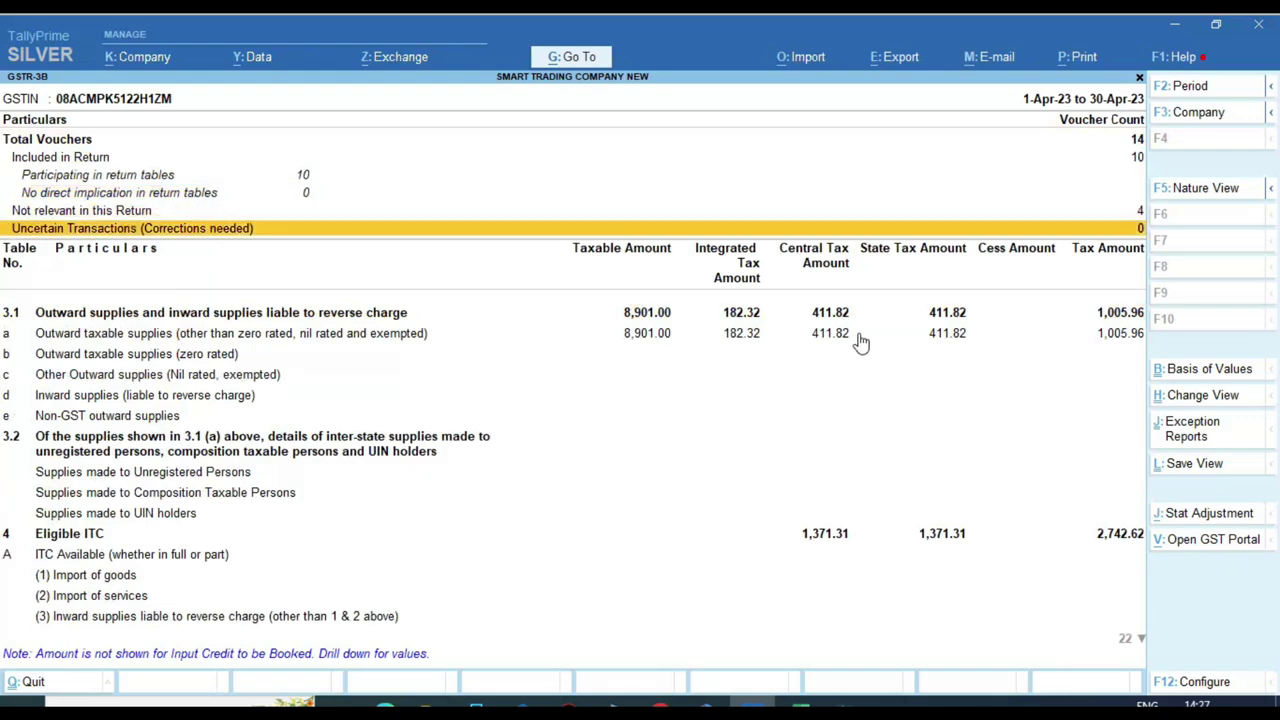
key(Down)
key(Down)
key(Return)
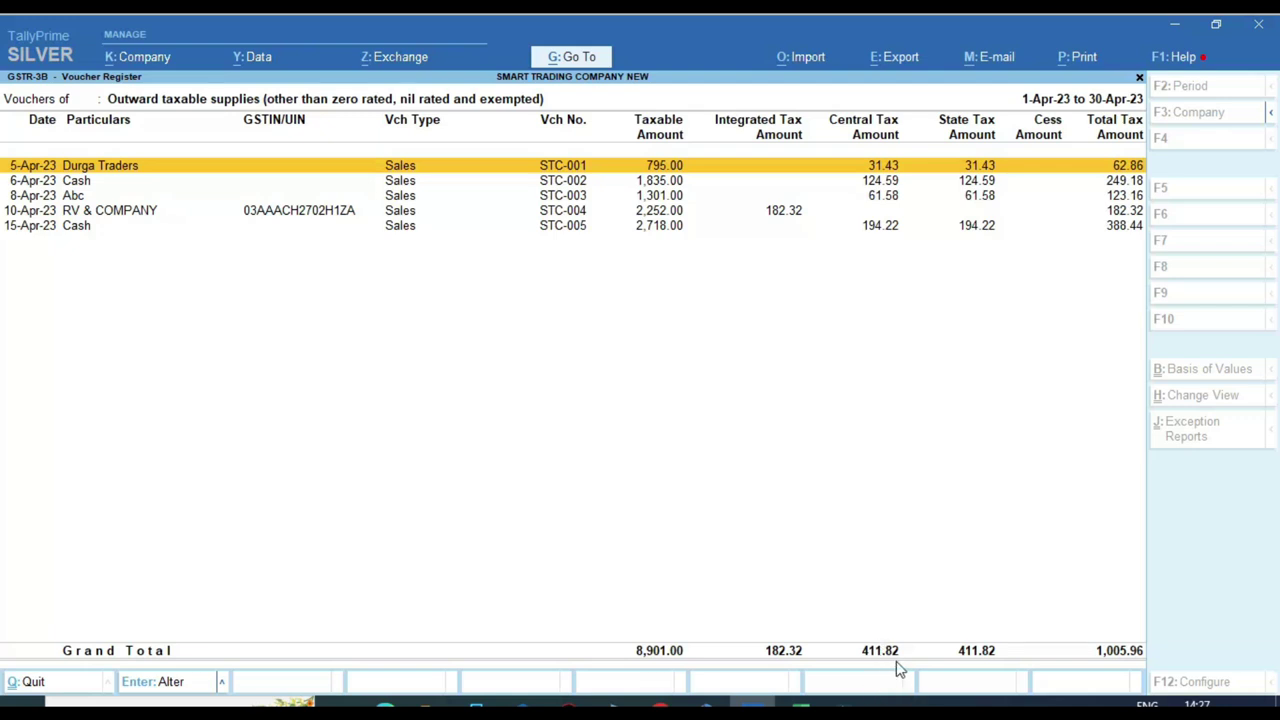
Quit the voucher register and GSTR-3B back to the Gateway of Tally, and reopen Display More Reports.
key(Escape)
key(Escape)
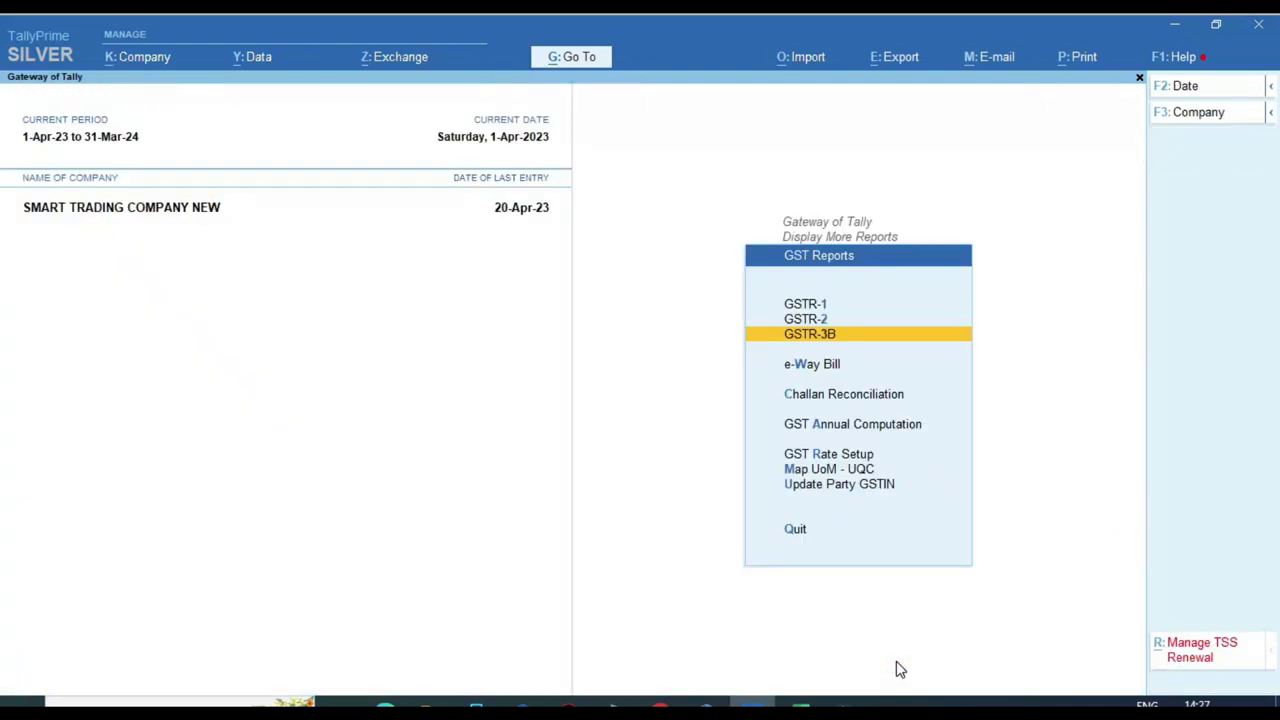
key(Escape)
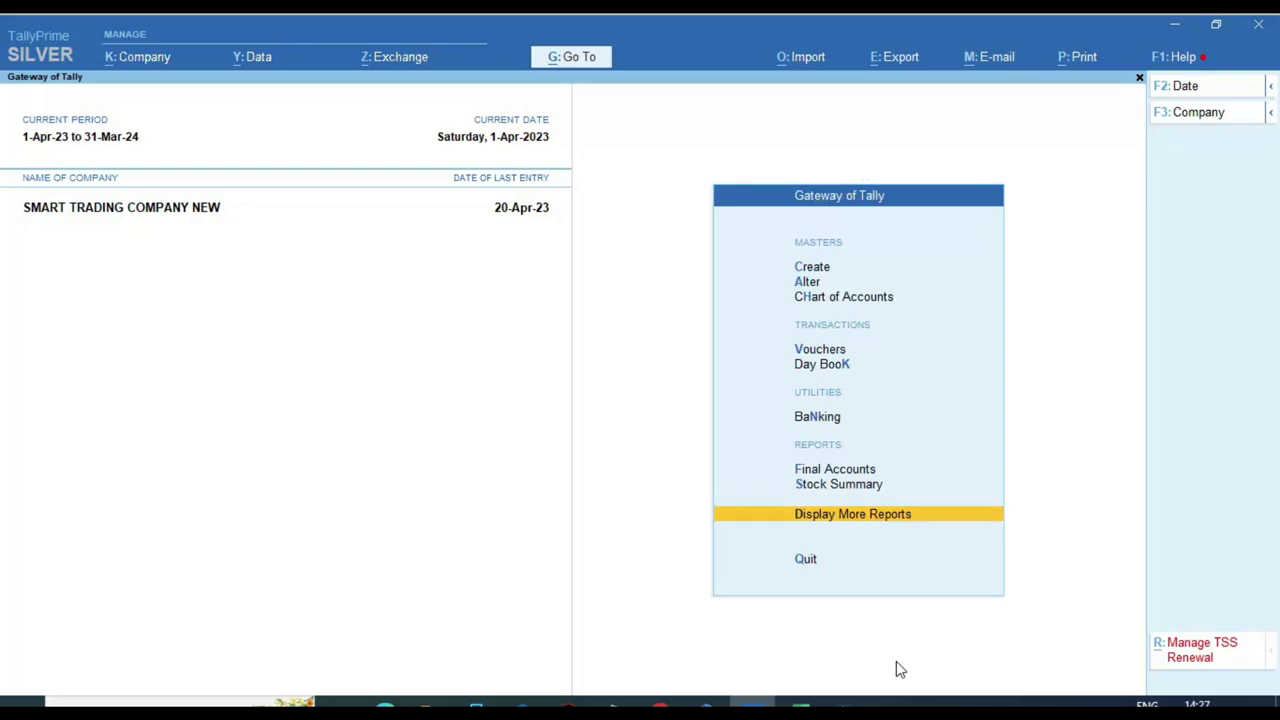
key(Up)
key(Down)
key(Return)
key(Down)
key(Return)
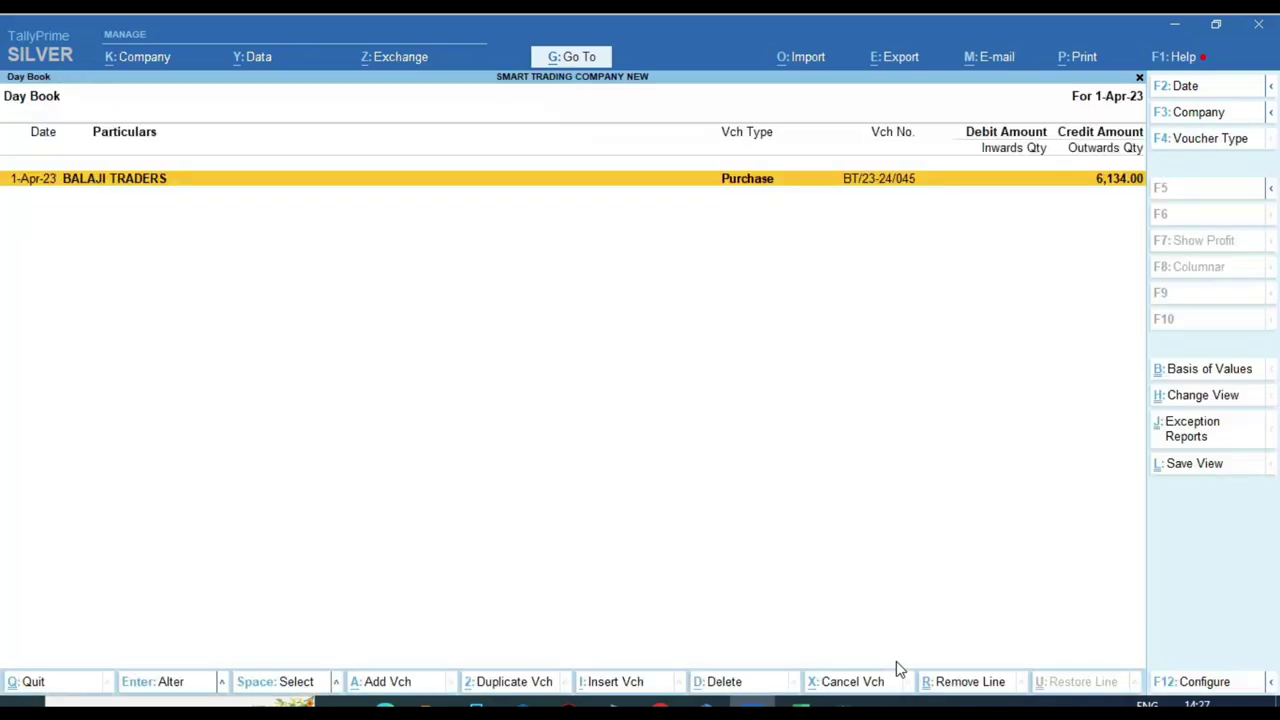
key(Escape)
Open the CGST TAX ledger from the Account Books and check its current credit total for output tax.
key(Down)
key(Return)
key(Down)
key(Return)
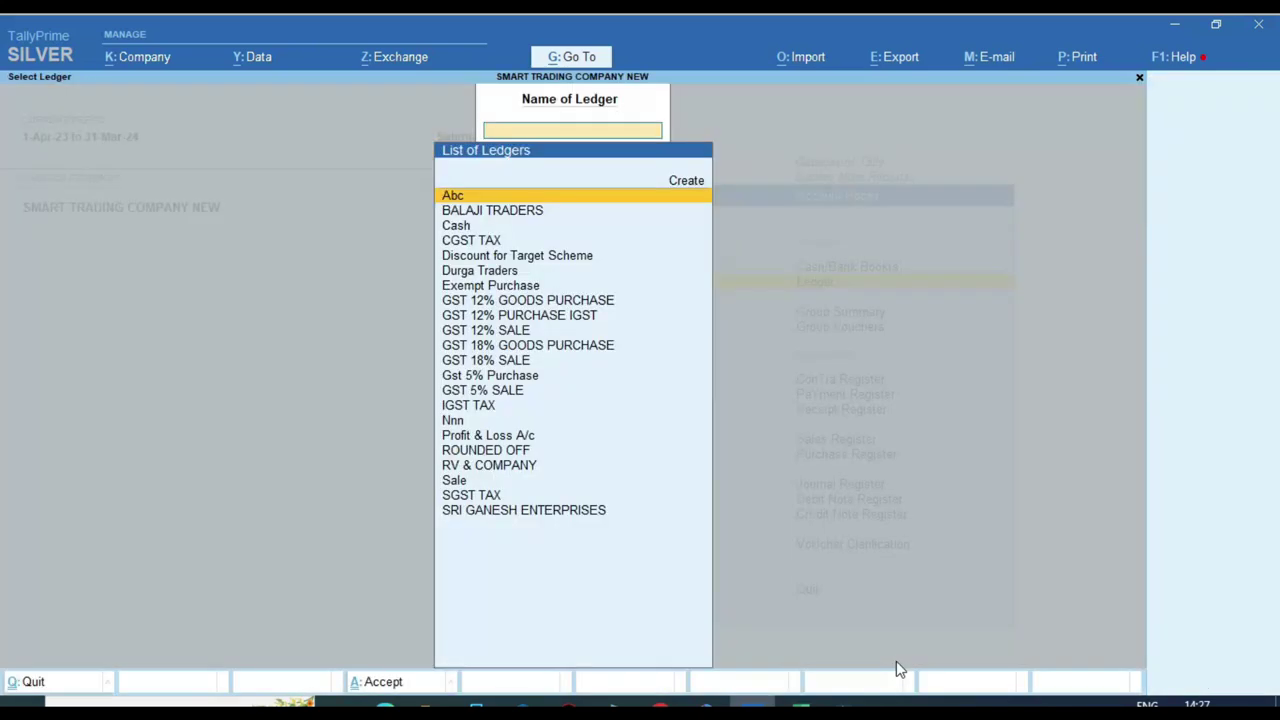
key(Down)
key(Down)
key(Down)
key(Return)
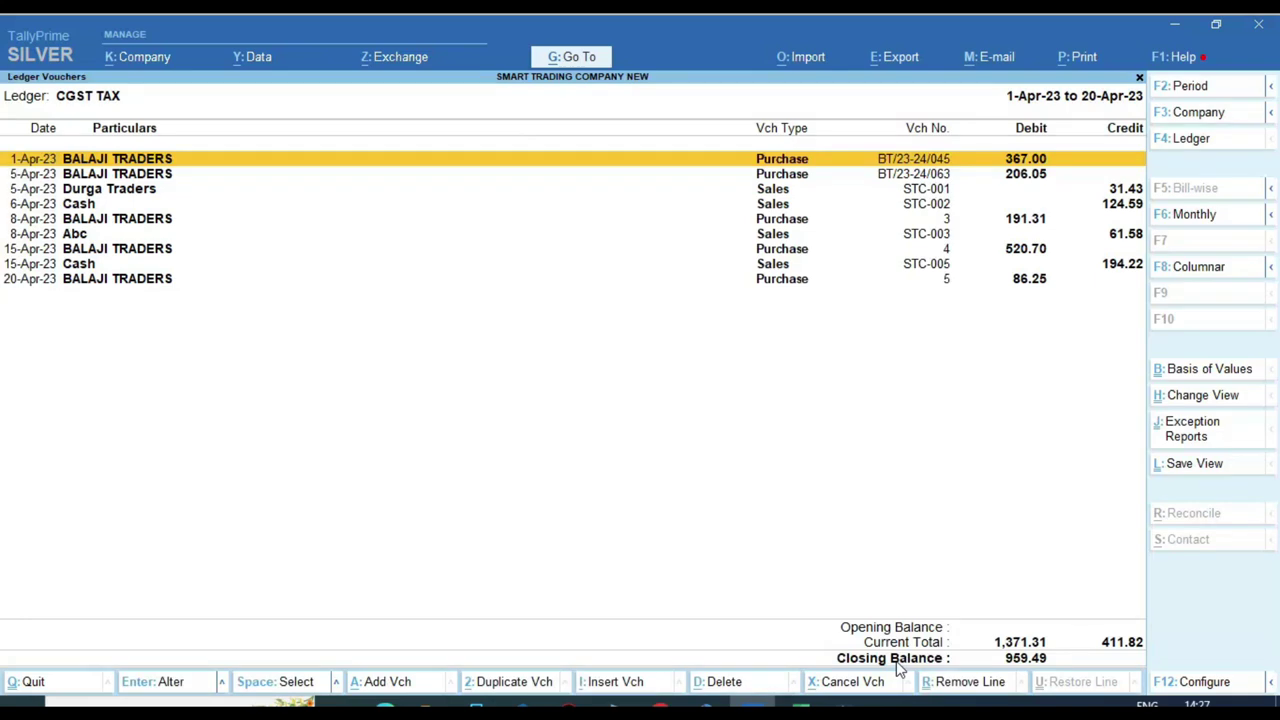
key(ctrl)
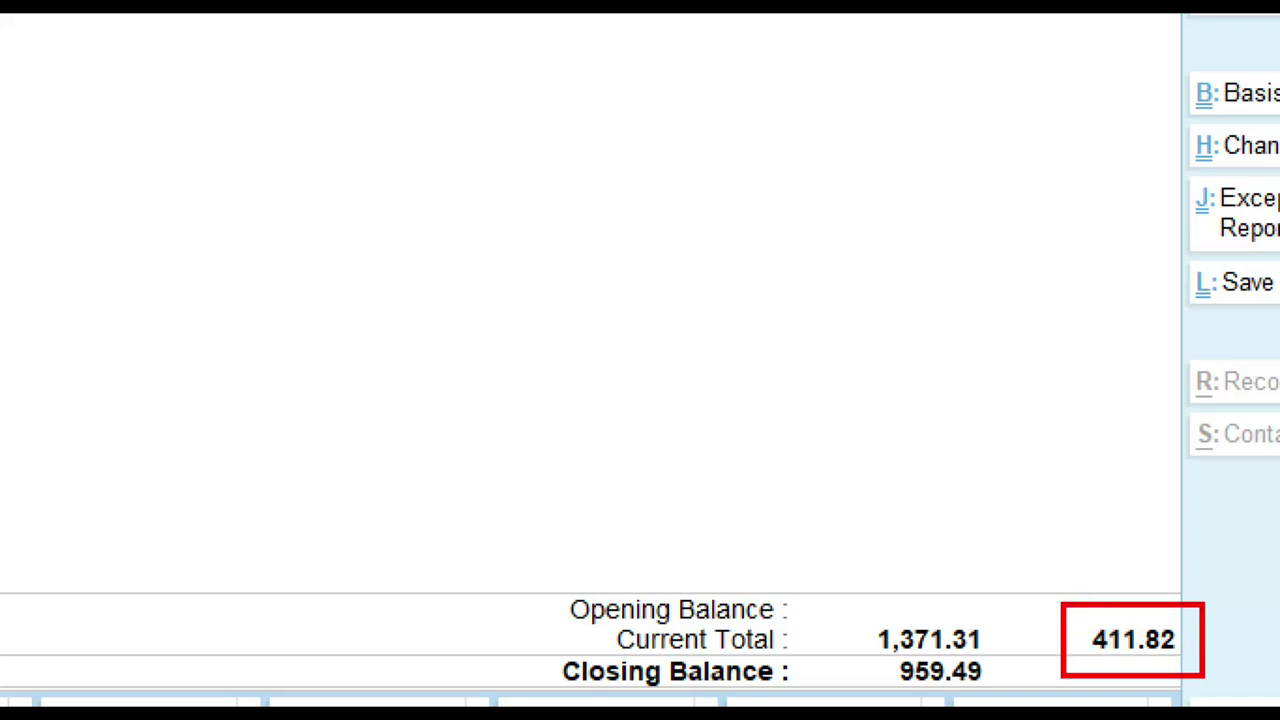
Quit the CGST TAX ledger and reopen GSTR-3B from the GST Reports.
key(Escape)
key(Escape)
key(Escape)
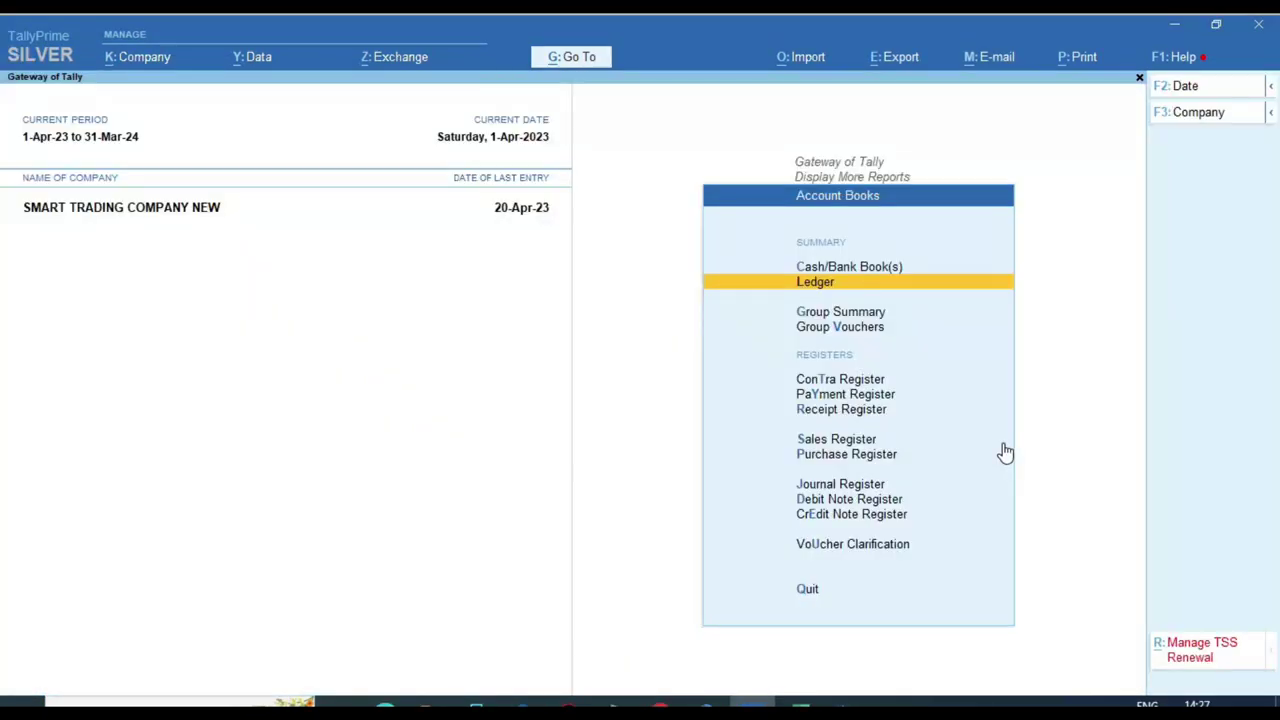
key(Escape)
key(Down)
key(Down)
key(Down)
key(Down)
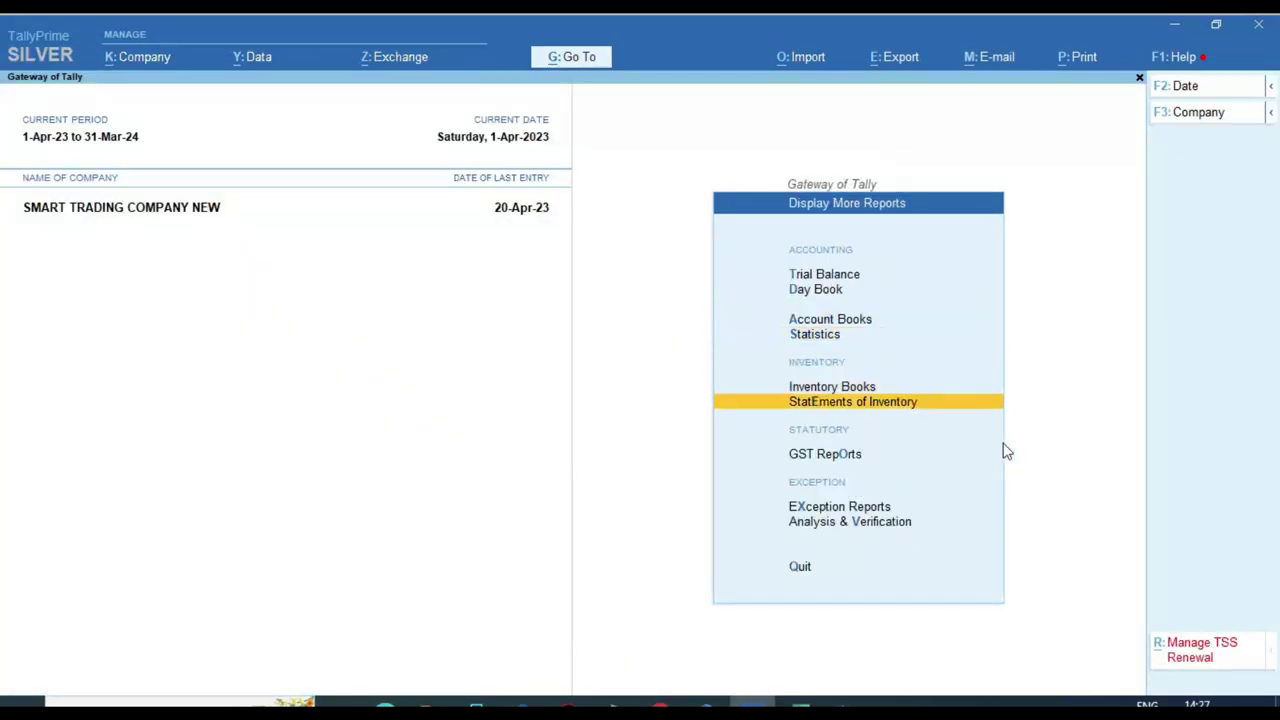
key(Return)
key(Down)
key(Down)
key(Return)
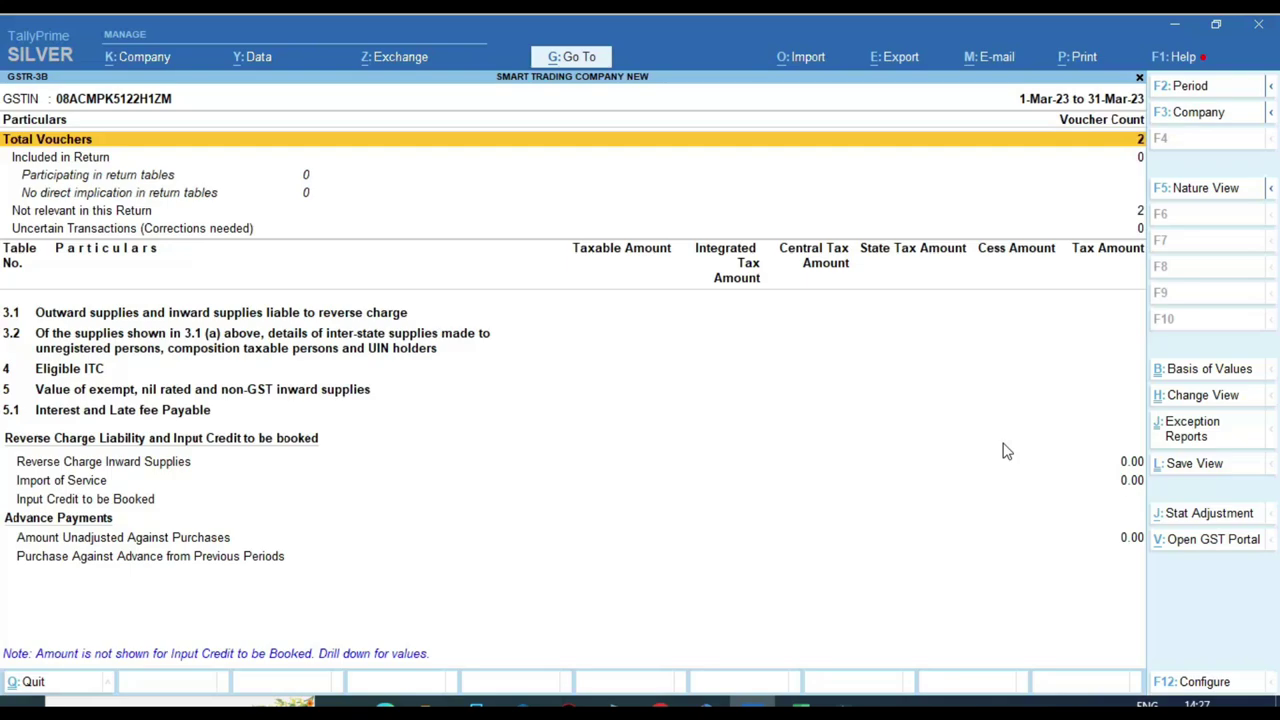
Set the GSTR-3B period to 1-4-2023 to 30-4-2023 and show the report in detail.
key(F2)
text(1.4)
key(Return)
text(30.4)
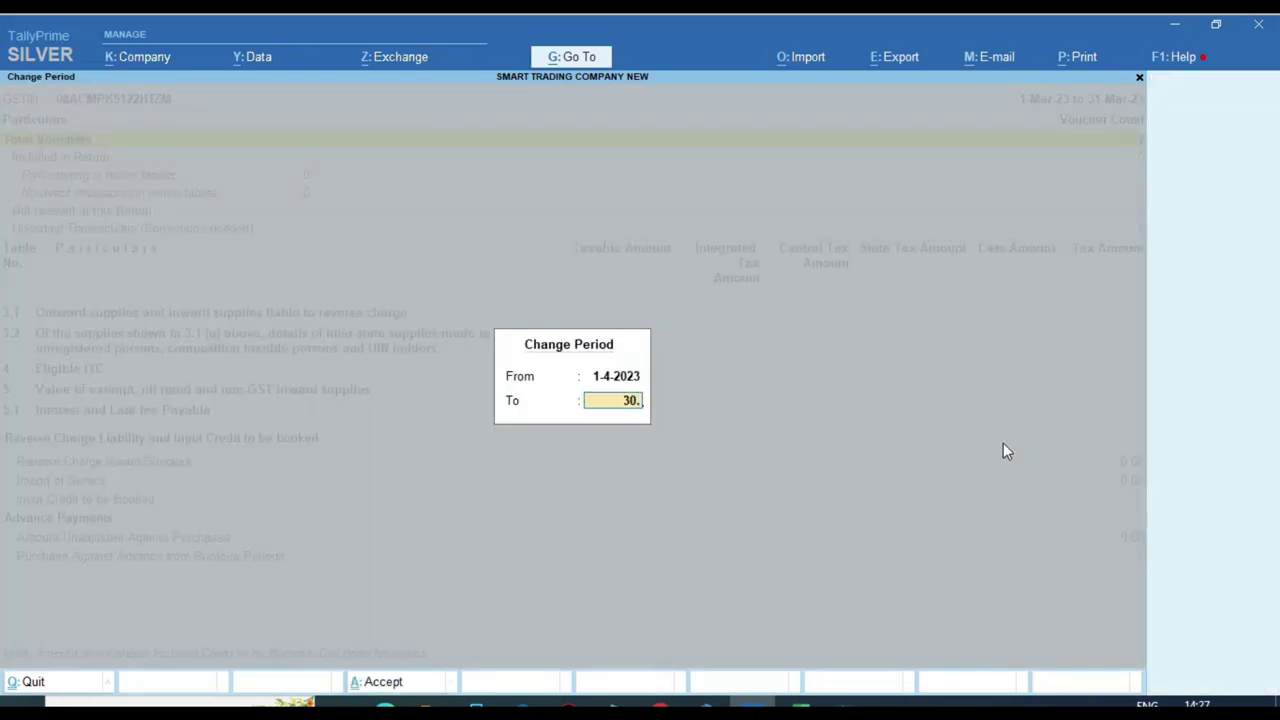
key(Return)
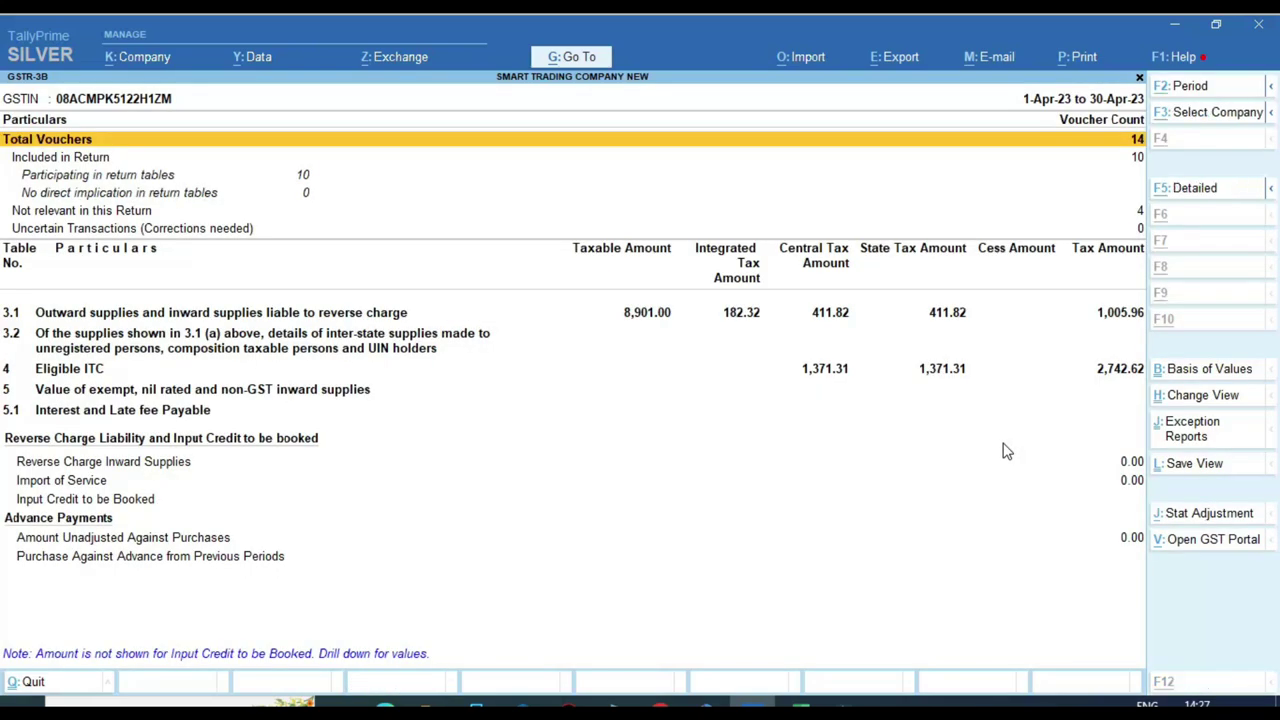
key(alt+F5)
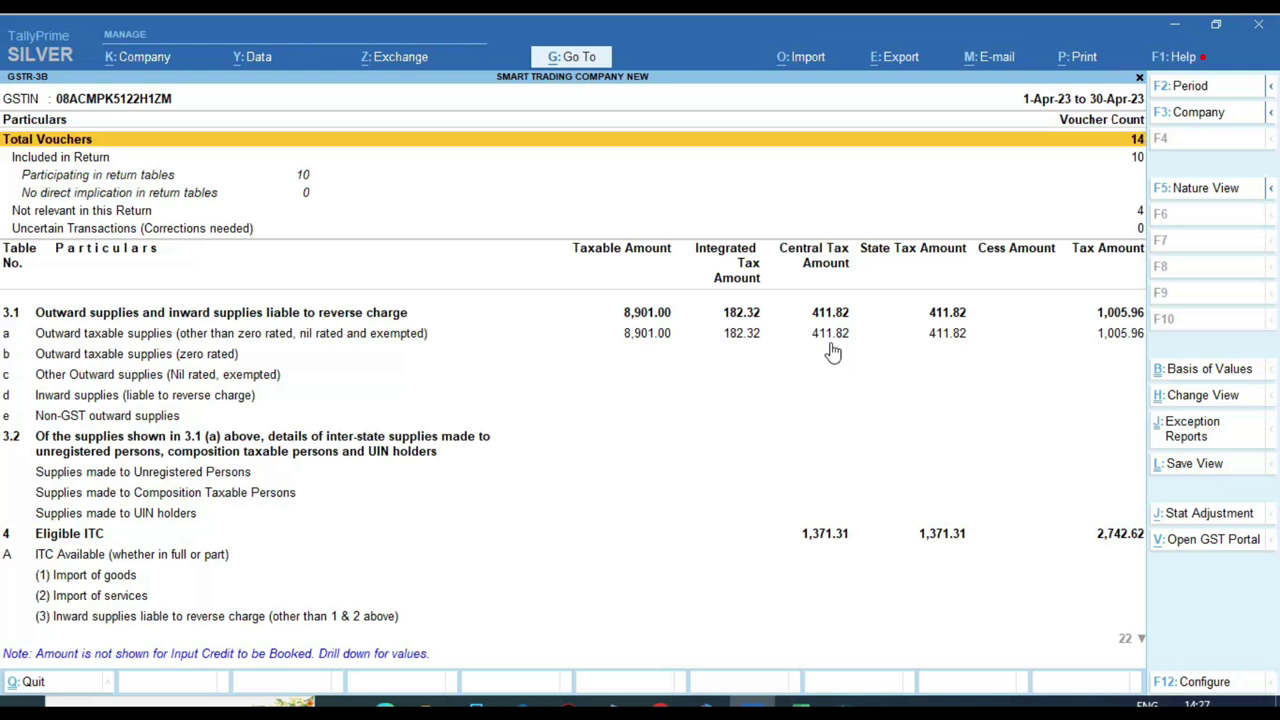
Examine the Eligible ITC section of GSTR-3B down to Net ITC Available, and return to Total Vouchers.
key(ctrl)
click(830, 545)
key(Down)
key(Down)
key(Down)
key(Down)
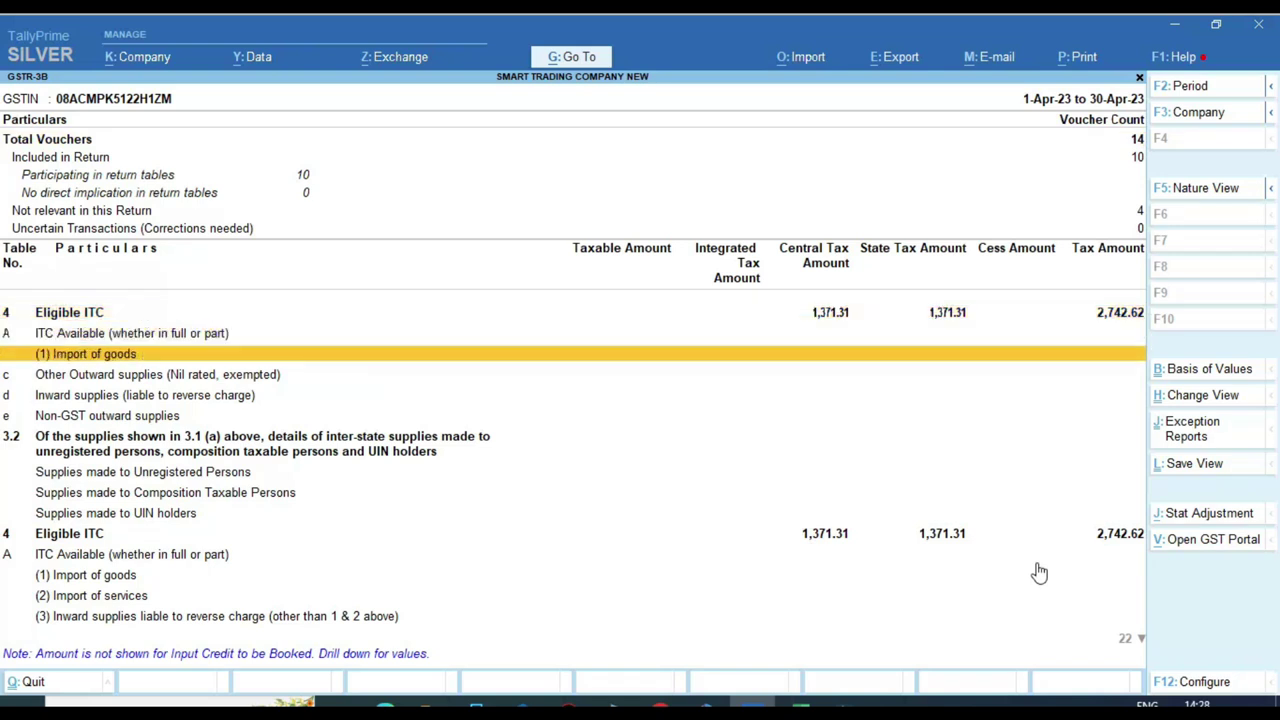
key(Down)
key(Down)
key(Down)
key(Down)
key(Down)
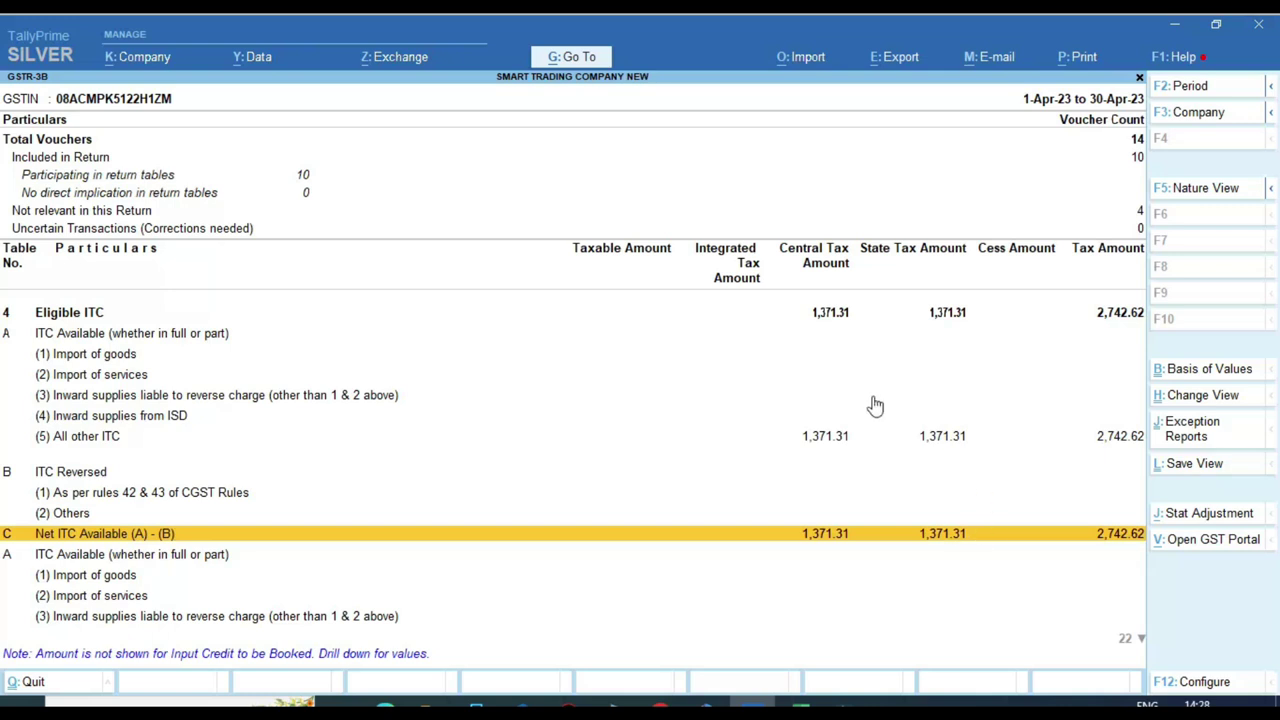
key(Up)
key(Up)
key(Up)
key(Up)
key(Up)
key(Up)
key(Up)
key(Up)
key(Up)
key(Up)
key(Up)
key(Up)
key(Up)
key(Up)
key(Up)
key(Up)
key(Up)
key(Up)
key(Up)
key(Up)
key(Up)
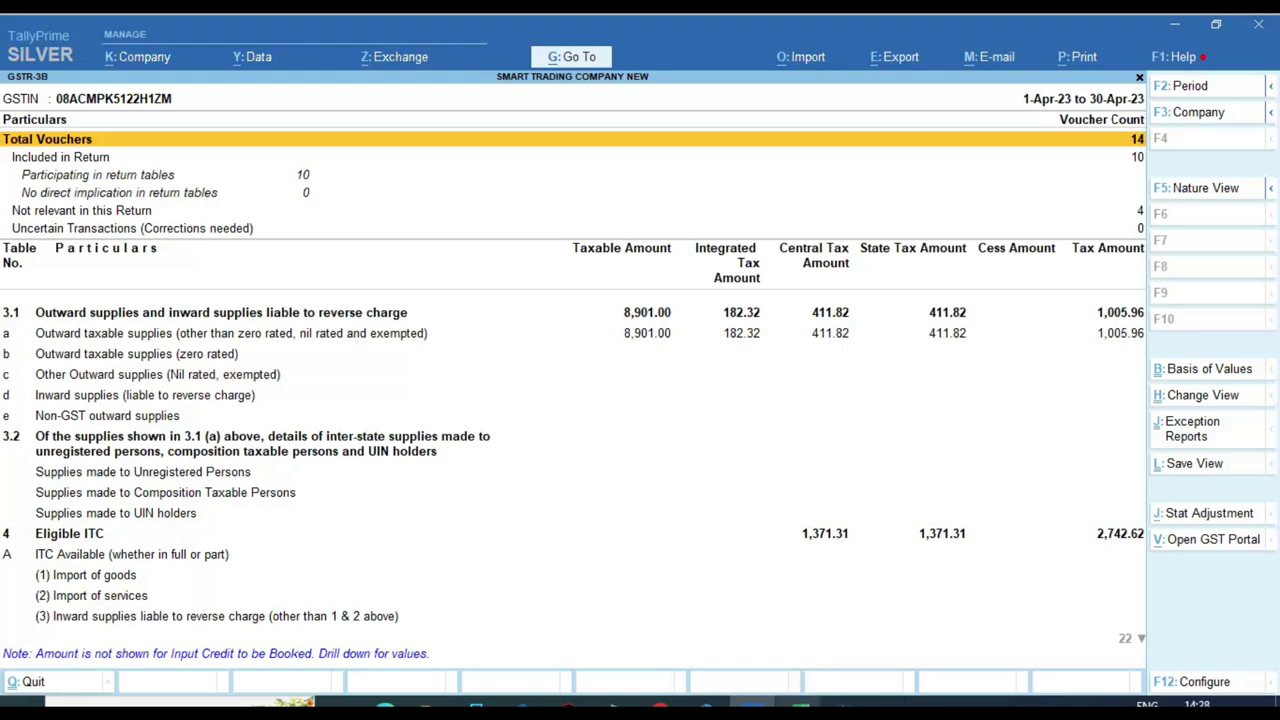
Switch to the Excel worksheet with the GST figures and select the empty cell below the CGST input tax amount.
click(801, 708)
click(358, 361)
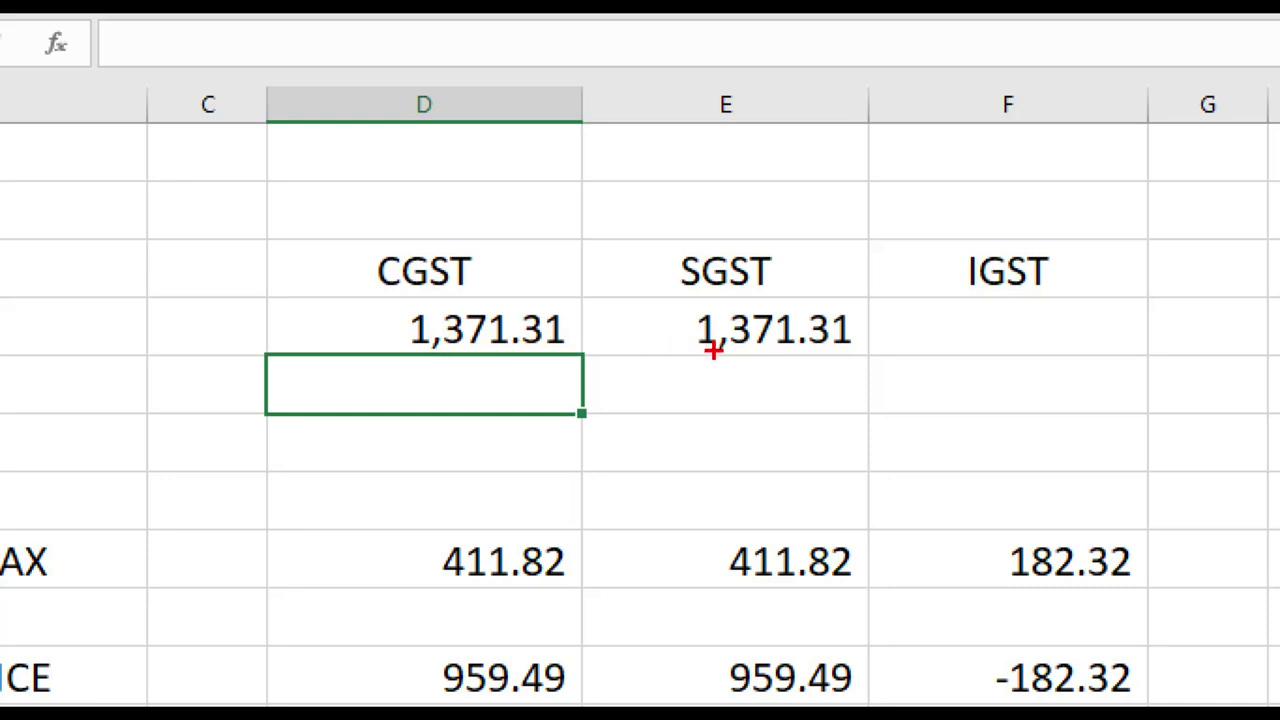
Examine the input ITC and output tax amounts for CGST, SGST and IGST in the worksheet.
drag(692, 358, 866, 348)
mouse_move(1032, 314)
mouse_down()
mouse_move(1072, 350)
mouse_move(1048, 312)
mouse_move(1020, 316)
mouse_up()
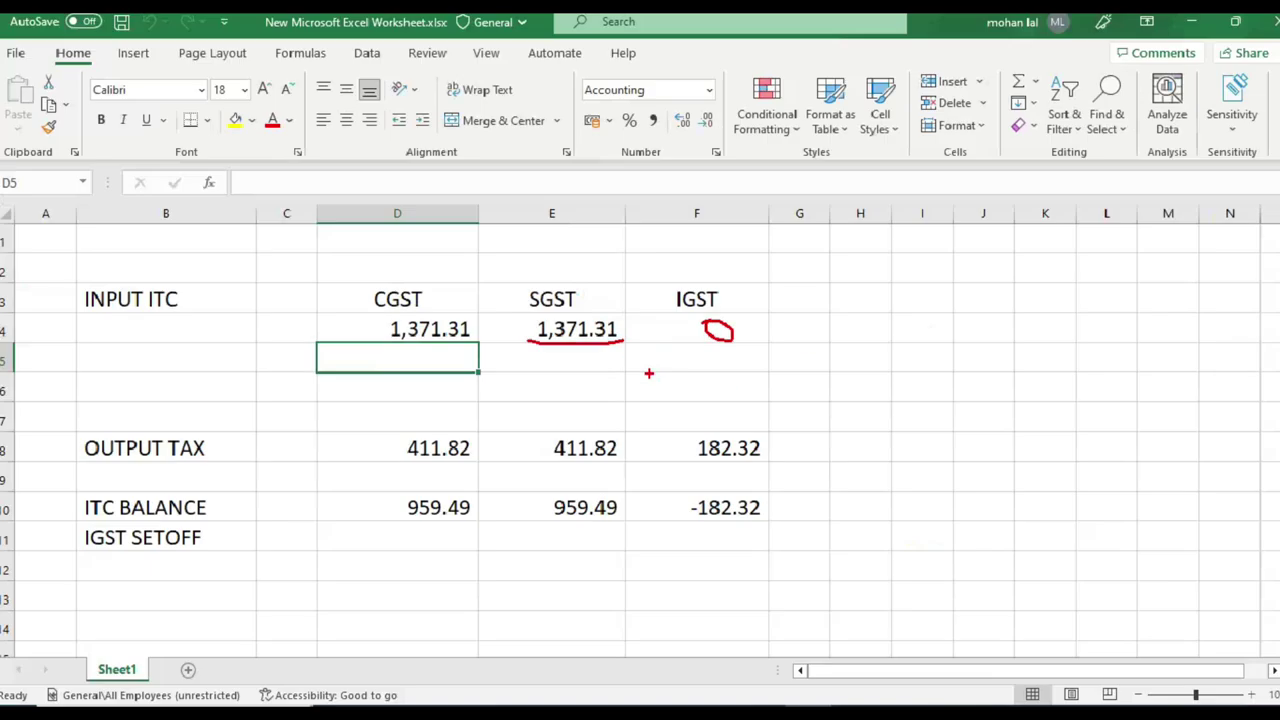
key(Escape)
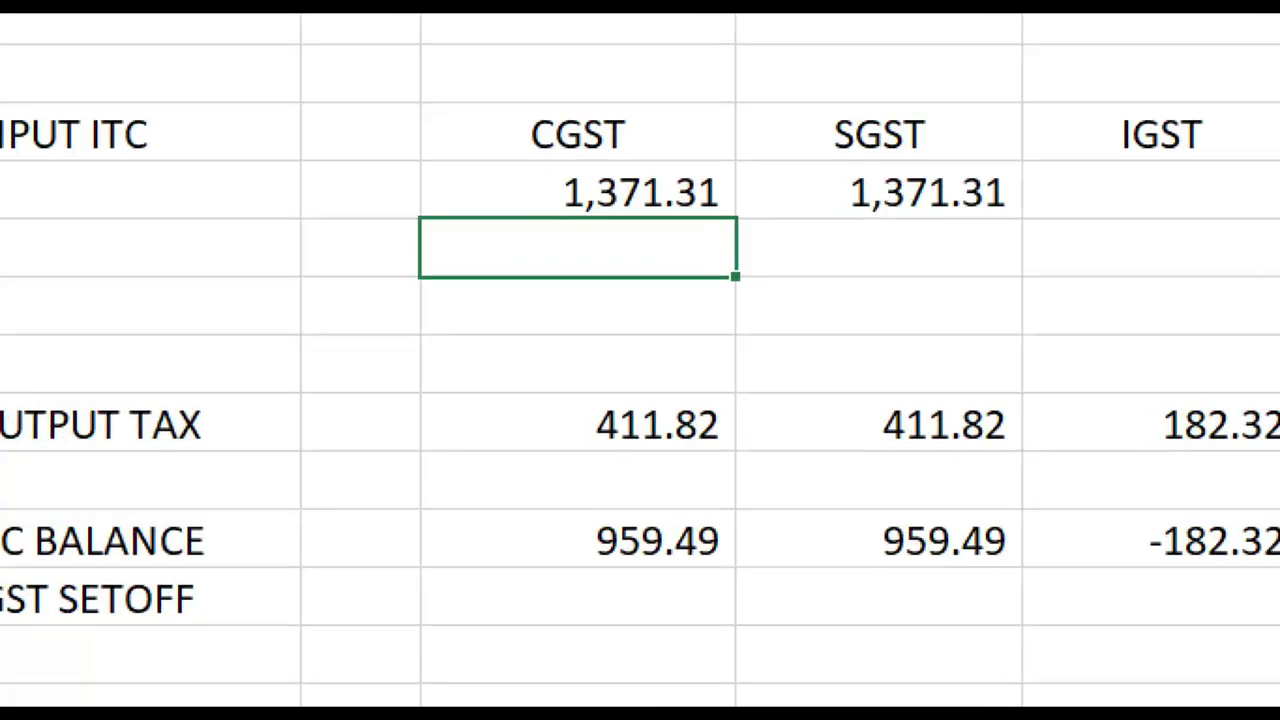
click(66, 462)
key(Escape)
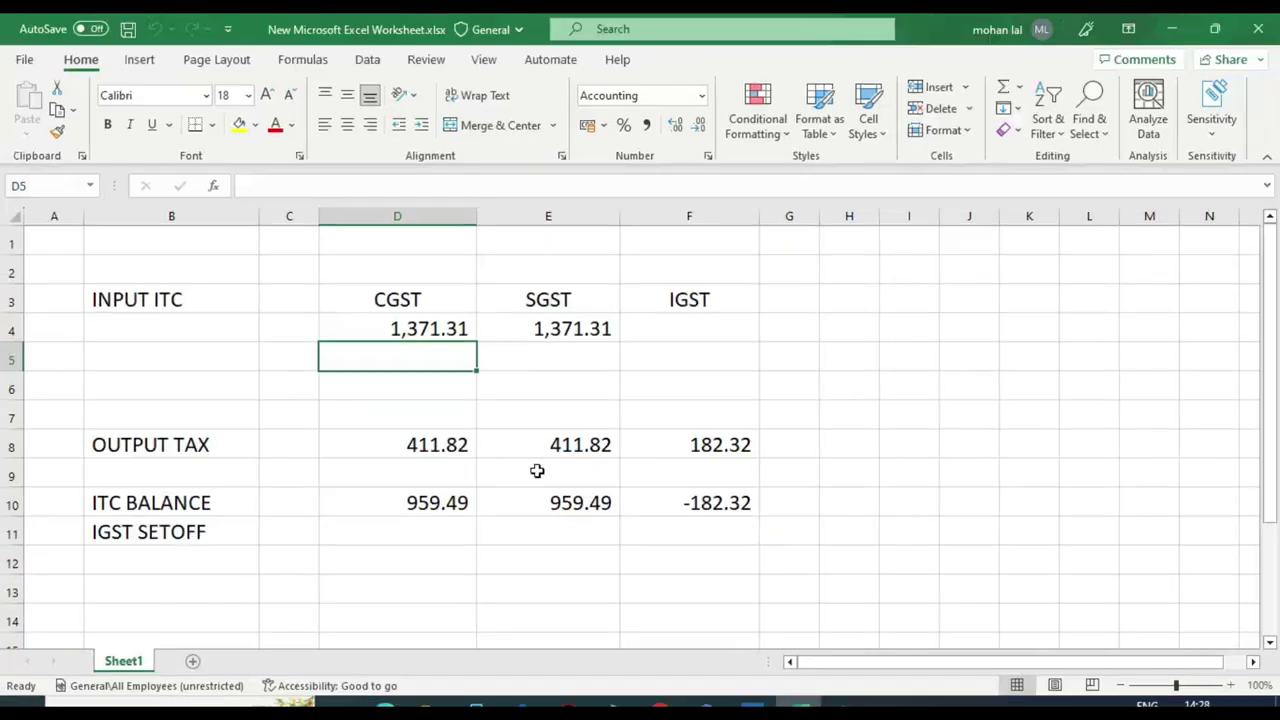
click(1054, 467)
click(675, 449)
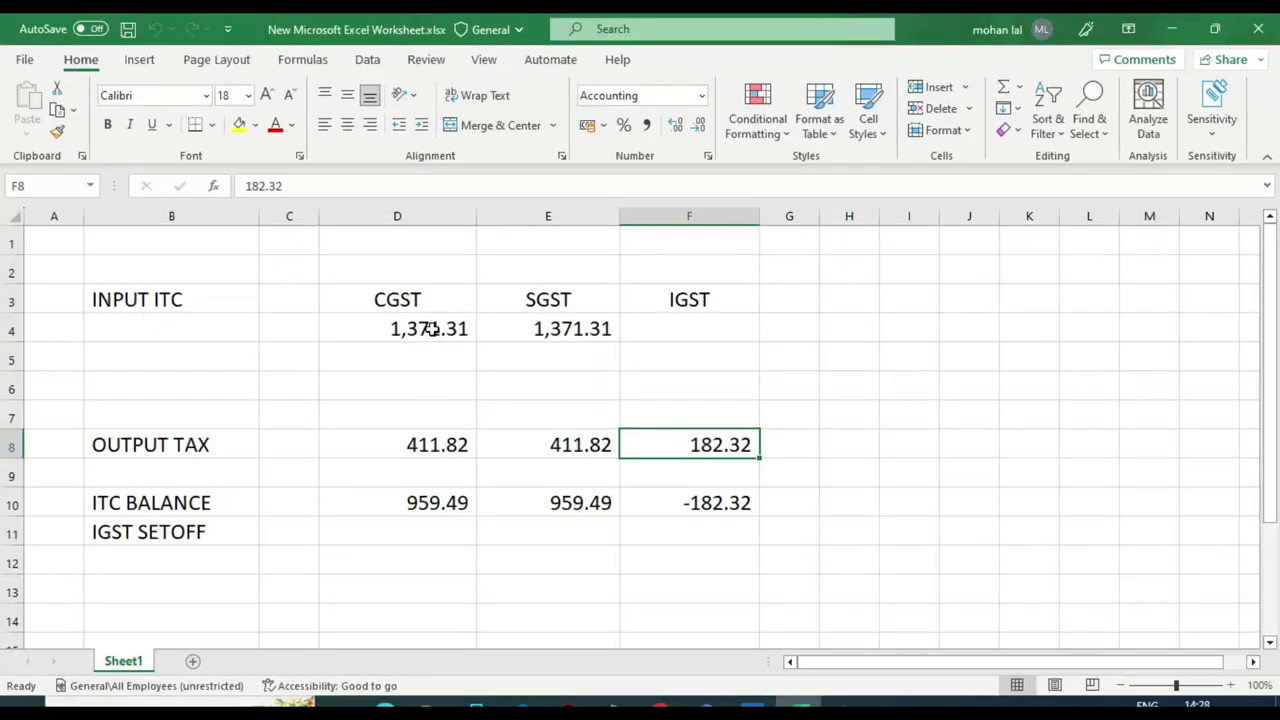
click(430, 330)
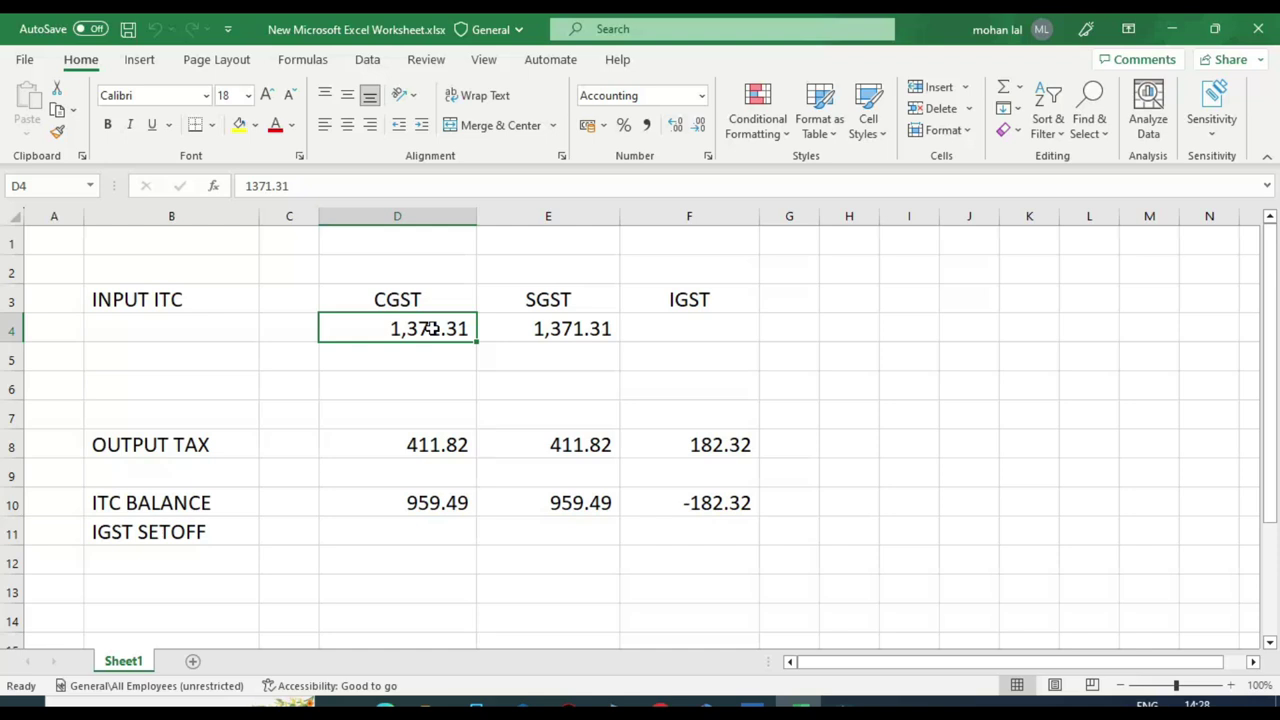
click(420, 452)
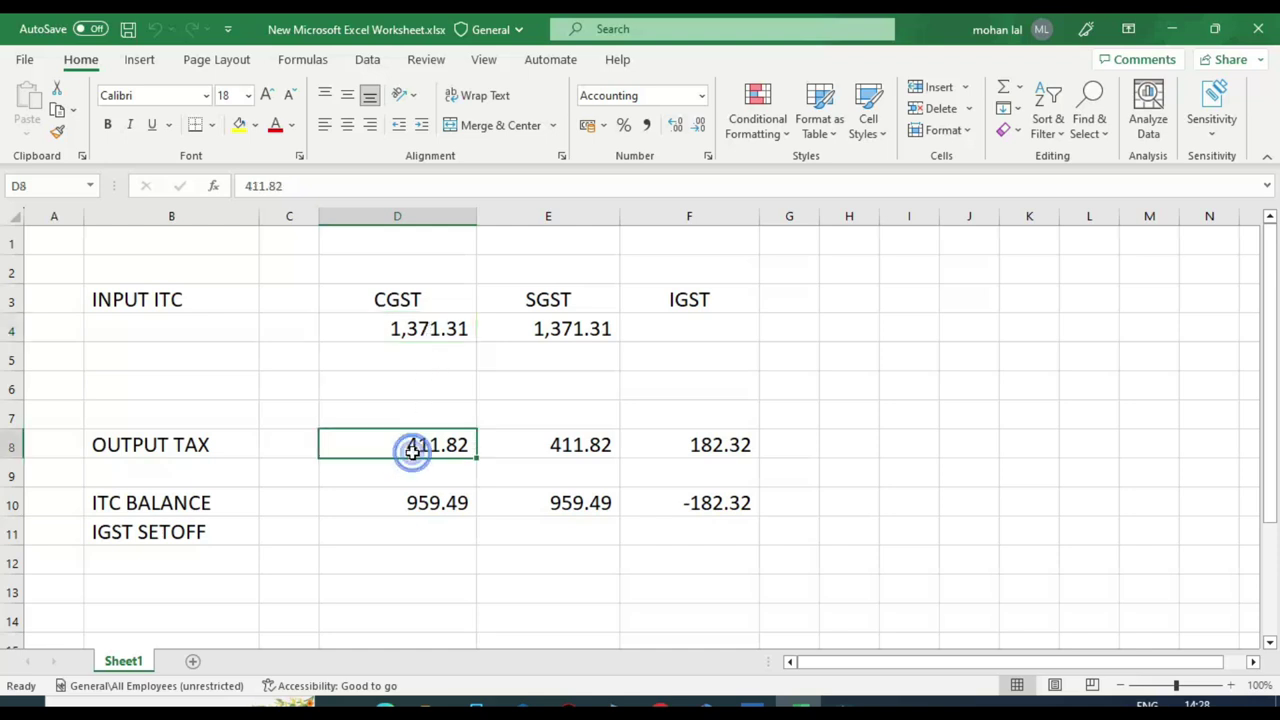
click(408, 528)
Calculate the CGST ITC balance in D10 as input ITC less output tax with the formula =D4-D8.
click(412, 502)
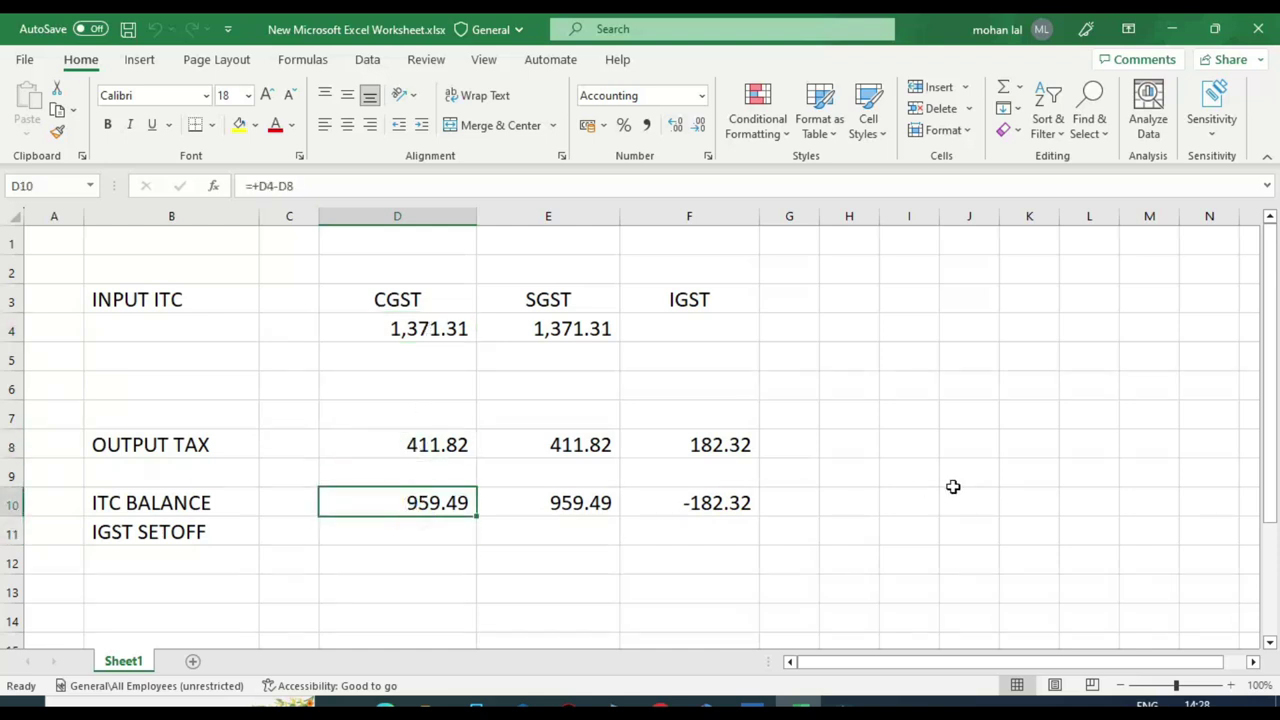
text(=)
key(Up)
key(Up)
key(Up)
key(Up)
key(Up)
key(Up)
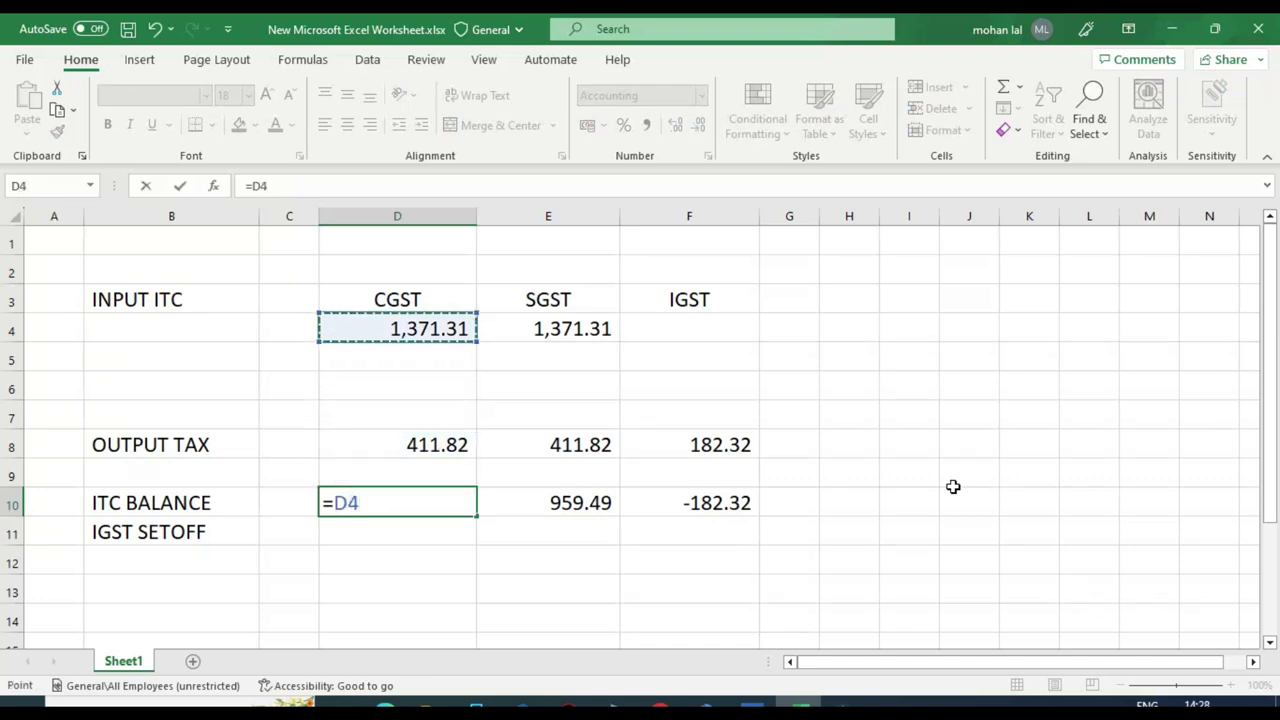
text(-)
key(Up)
key(Up)
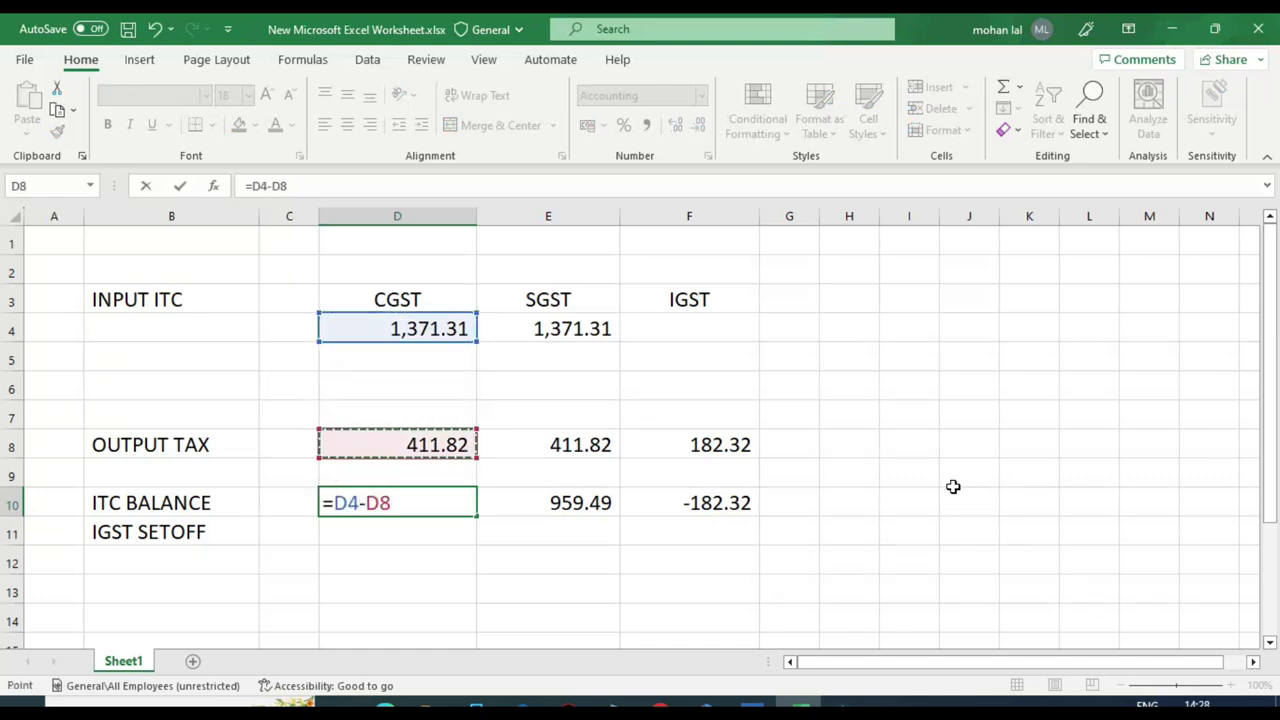
key(Return)
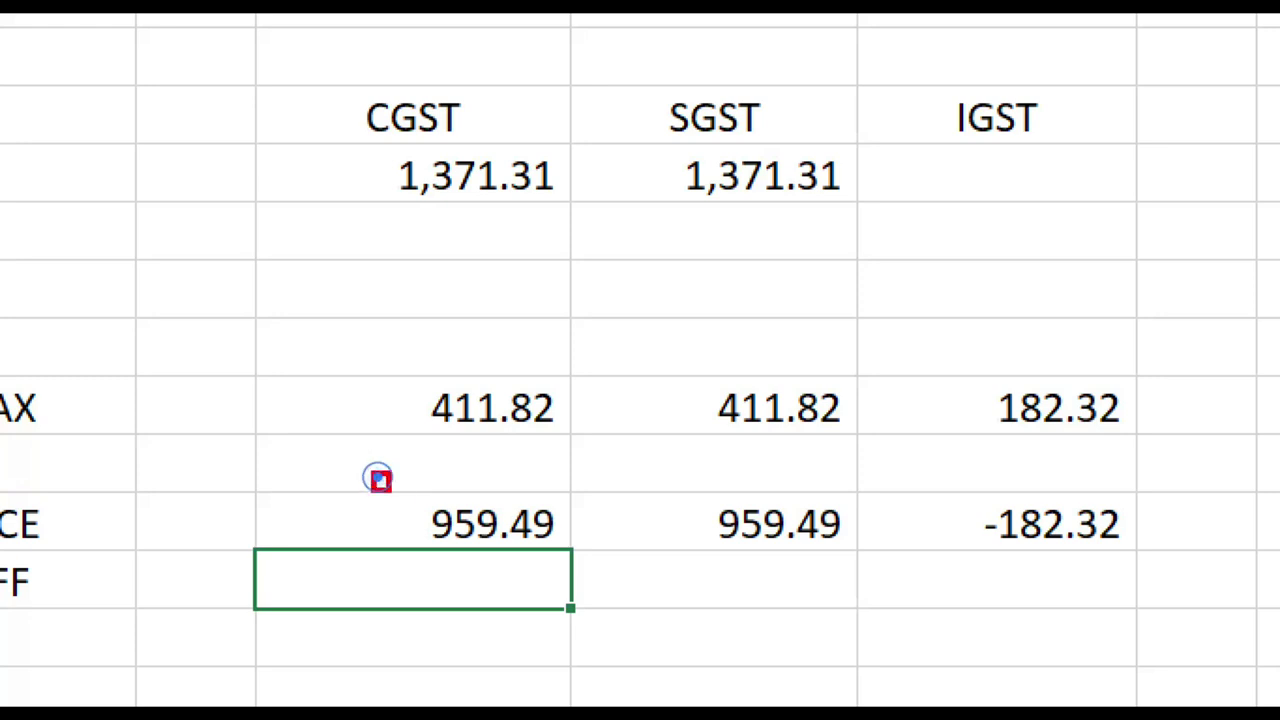
Enter 182.32 as the IGST set-off in the CGST column.
mouse_move(372, 474)
mouse_down()
mouse_move(503, 541)
mouse_move(565, 545)
mouse_up()
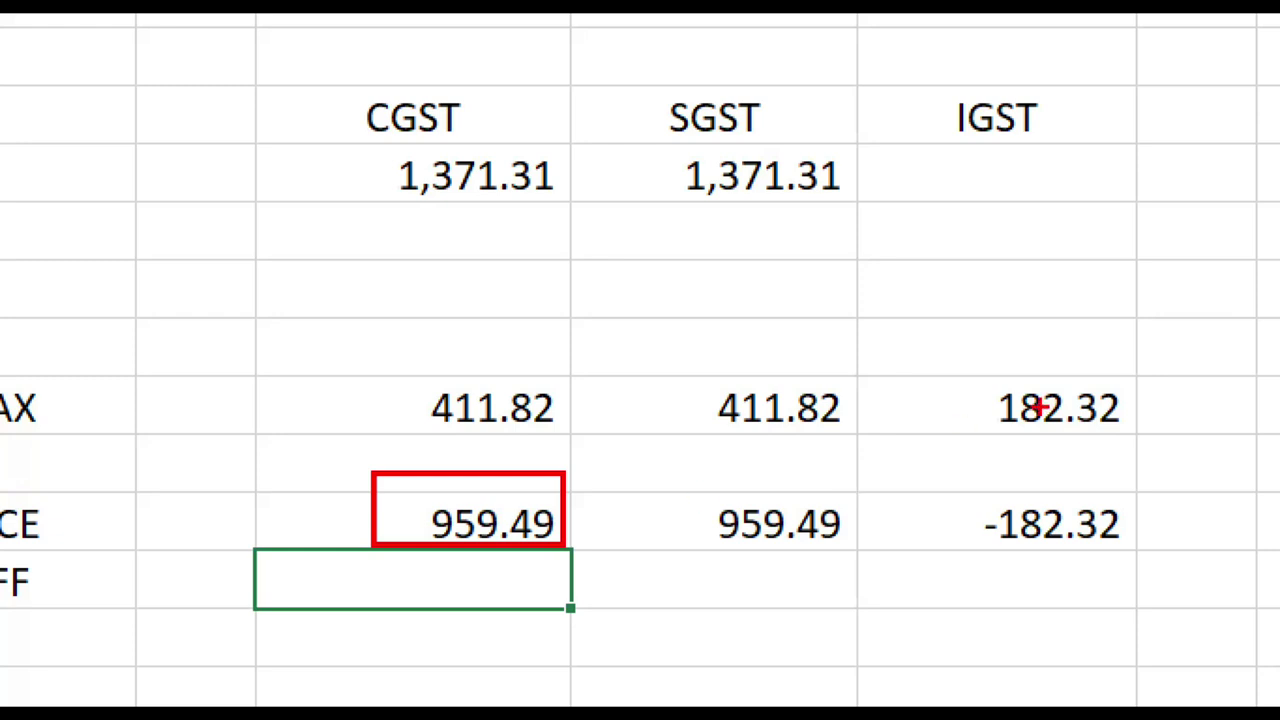
mouse_move(910, 484)
mouse_down()
mouse_move(994, 549)
mouse_move(1160, 560)
mouse_up()
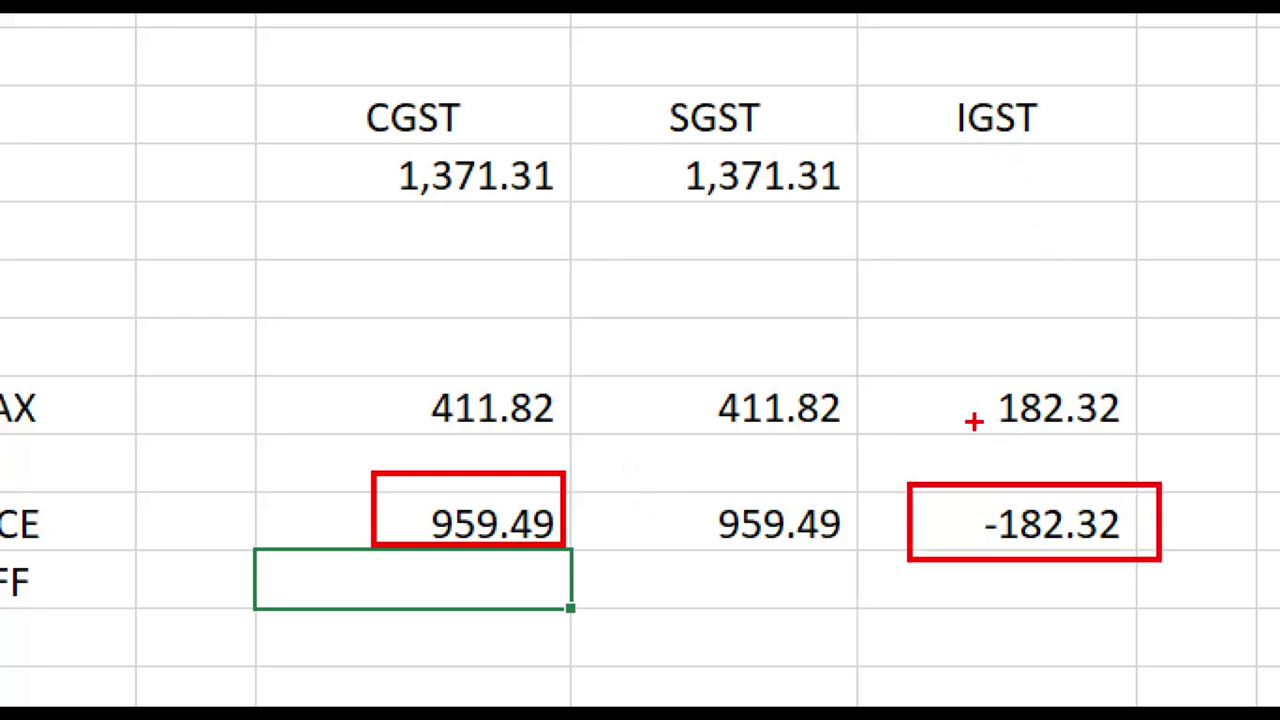
mouse_move(970, 432)
mouse_down()
mouse_move(1012, 443)
mouse_move(1135, 360)
mouse_move(1055, 455)
mouse_move(1058, 435)
mouse_up()
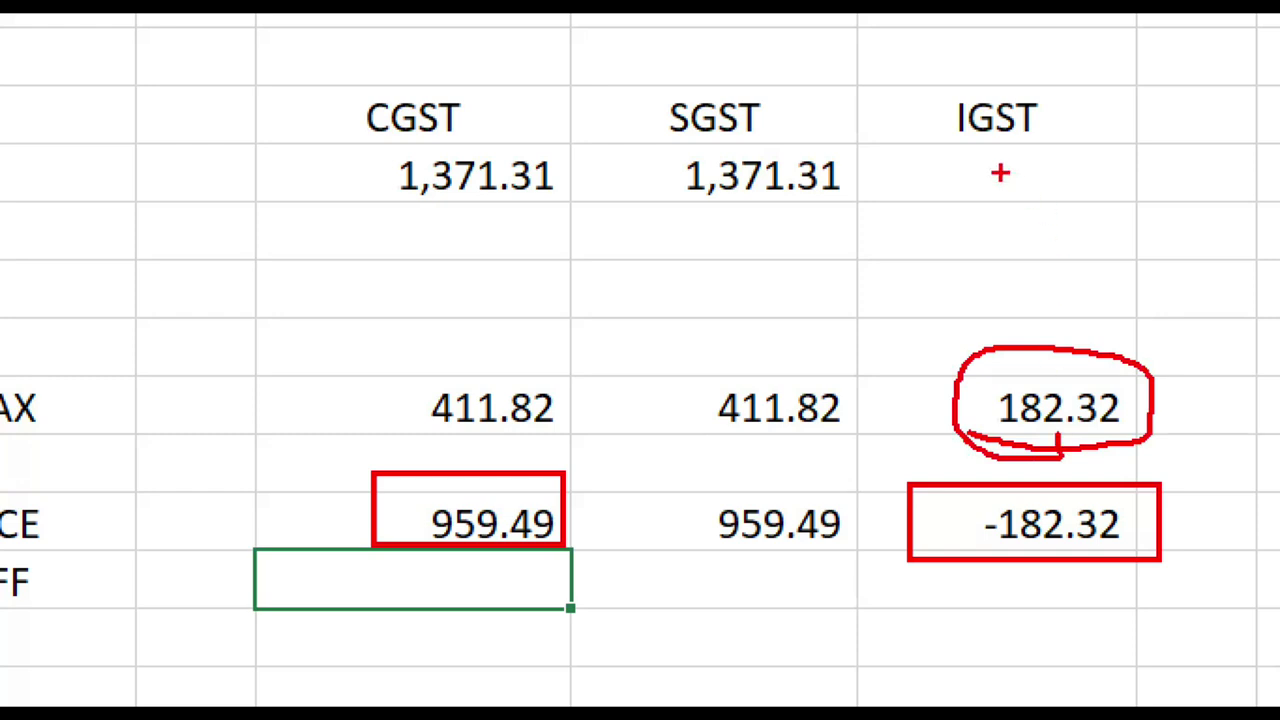
mouse_move(1000, 158)
mouse_down()
mouse_move(980, 190)
mouse_move(965, 170)
mouse_move(992, 186)
mouse_up()
key(Escape)
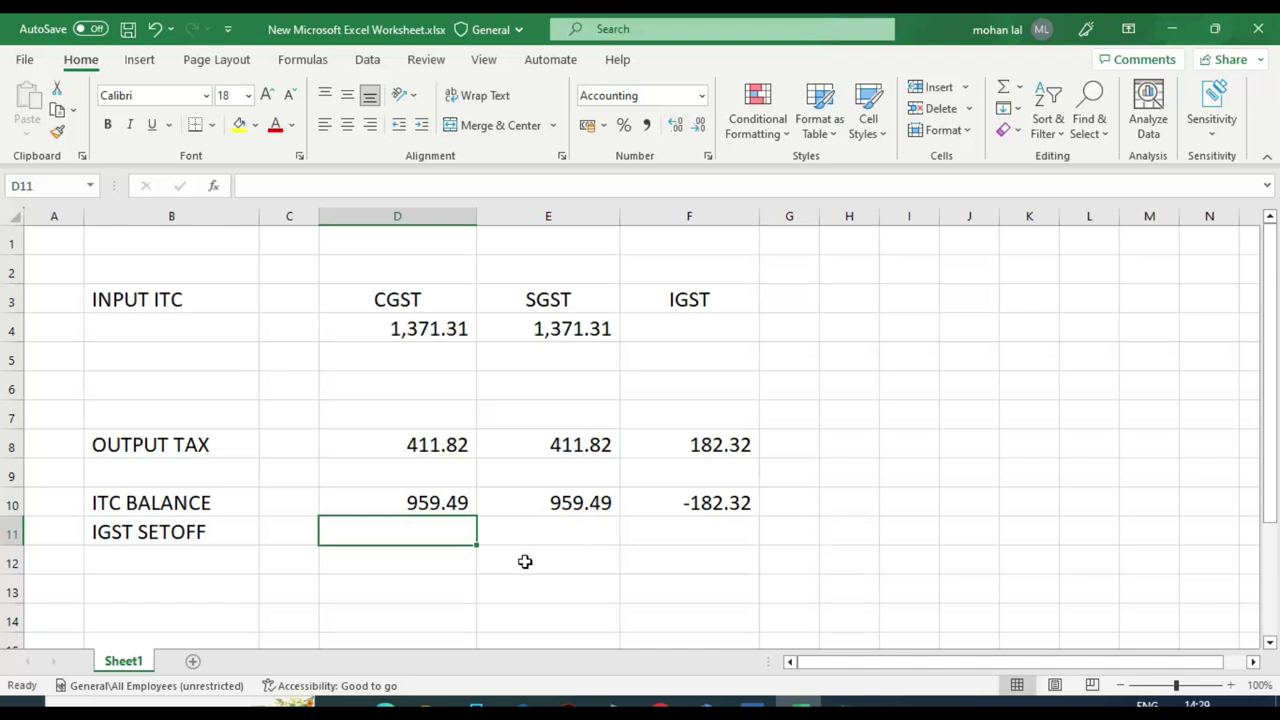
text(182.32)
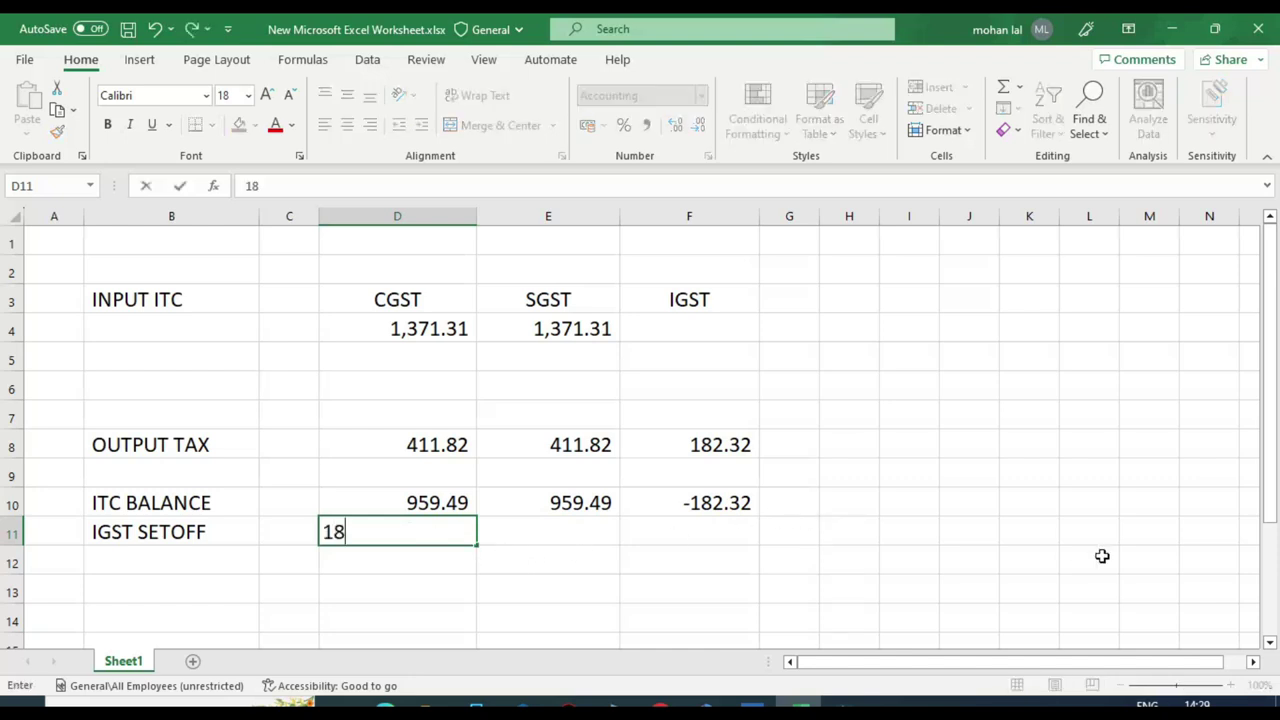
key(Return)
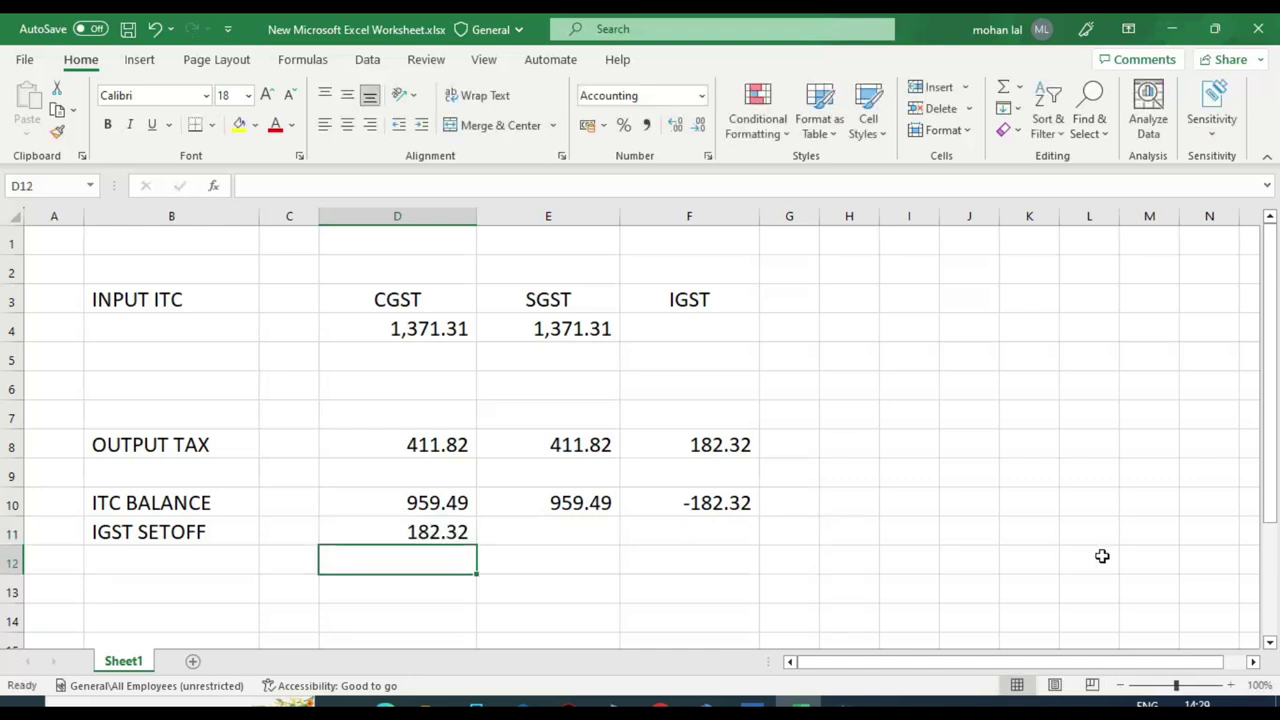
Add the row label "net itc" directly below IGST SETOFF.
key(Left)
key(Left)
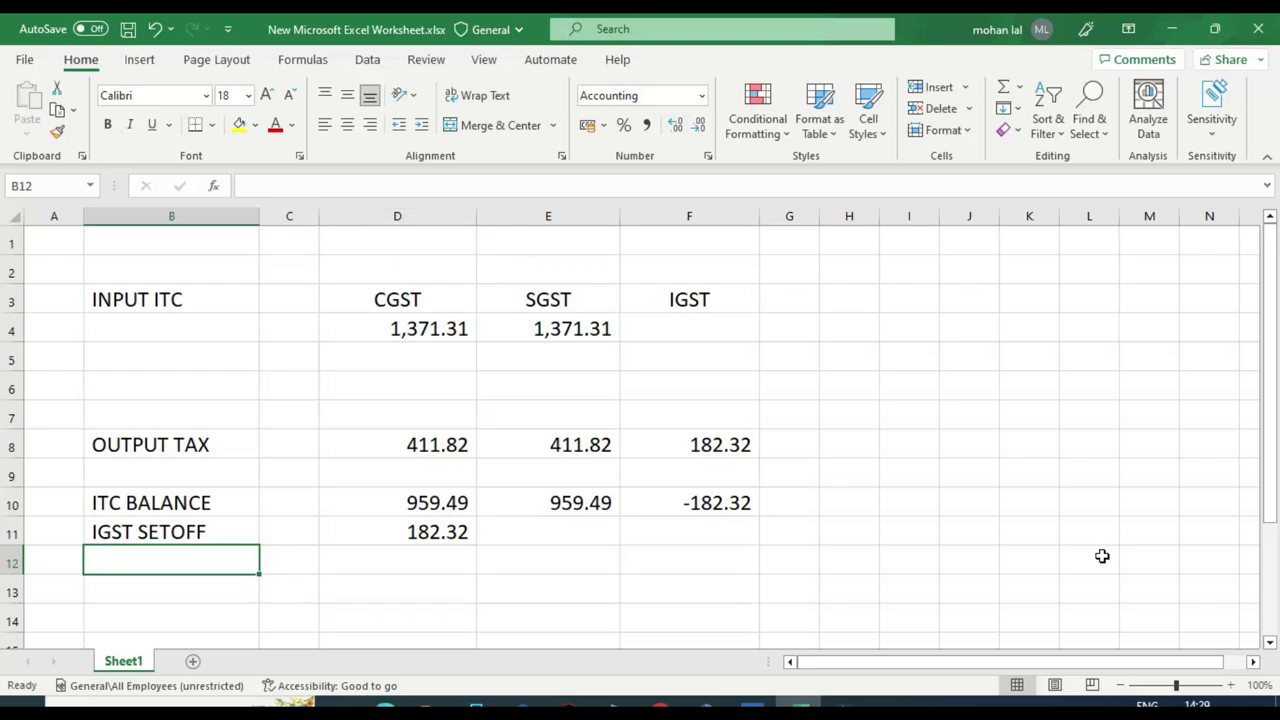
text(net )
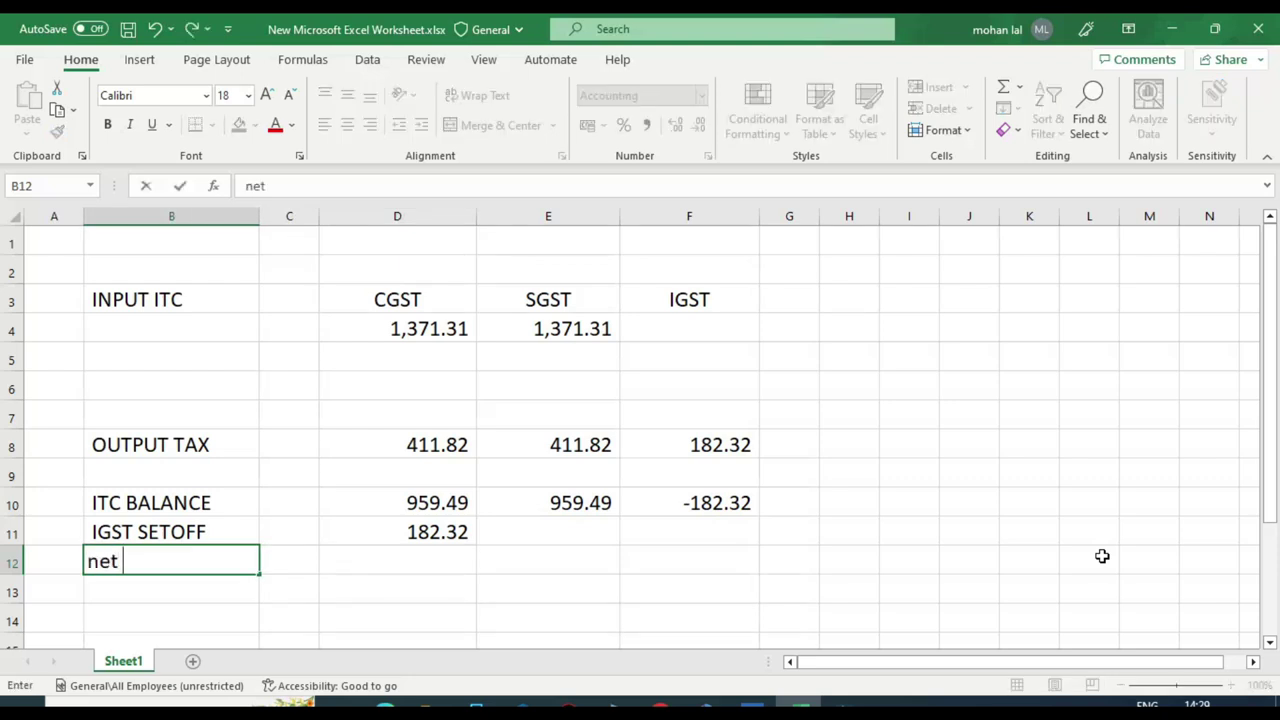
text(itc)
key(Return)
Calculate the CGST net ITC in D12 as ITC balance less IGST set-off with the formula +D10-D11.
key(Up)
key(Right)
key(Right)
key(Right)
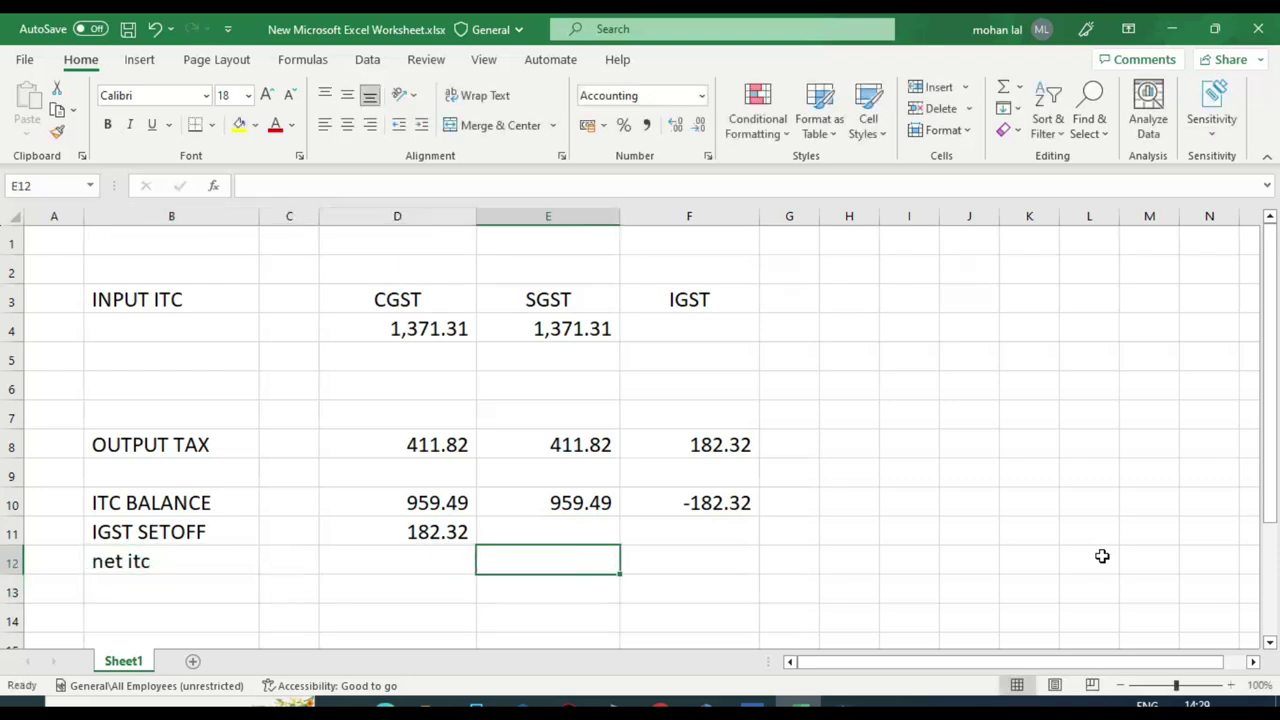
key(Left)
text(+)
key(Up)
key(Up)
text(-)
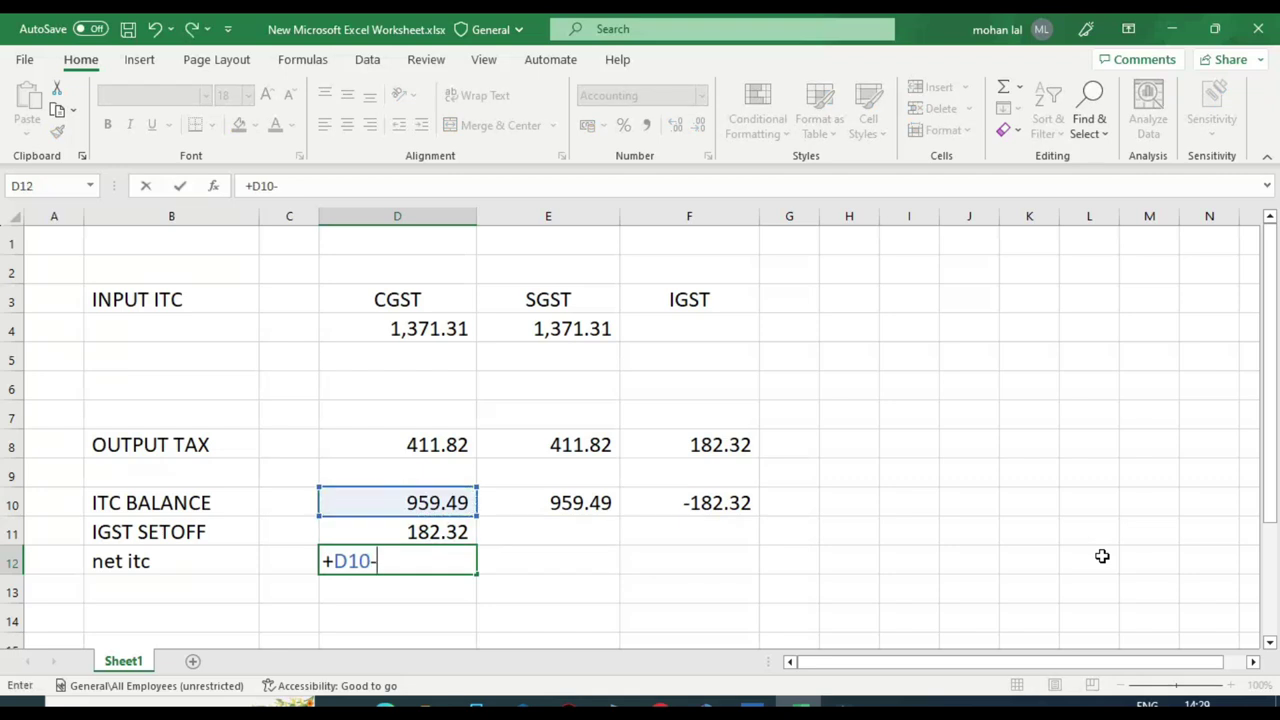
key(Up)
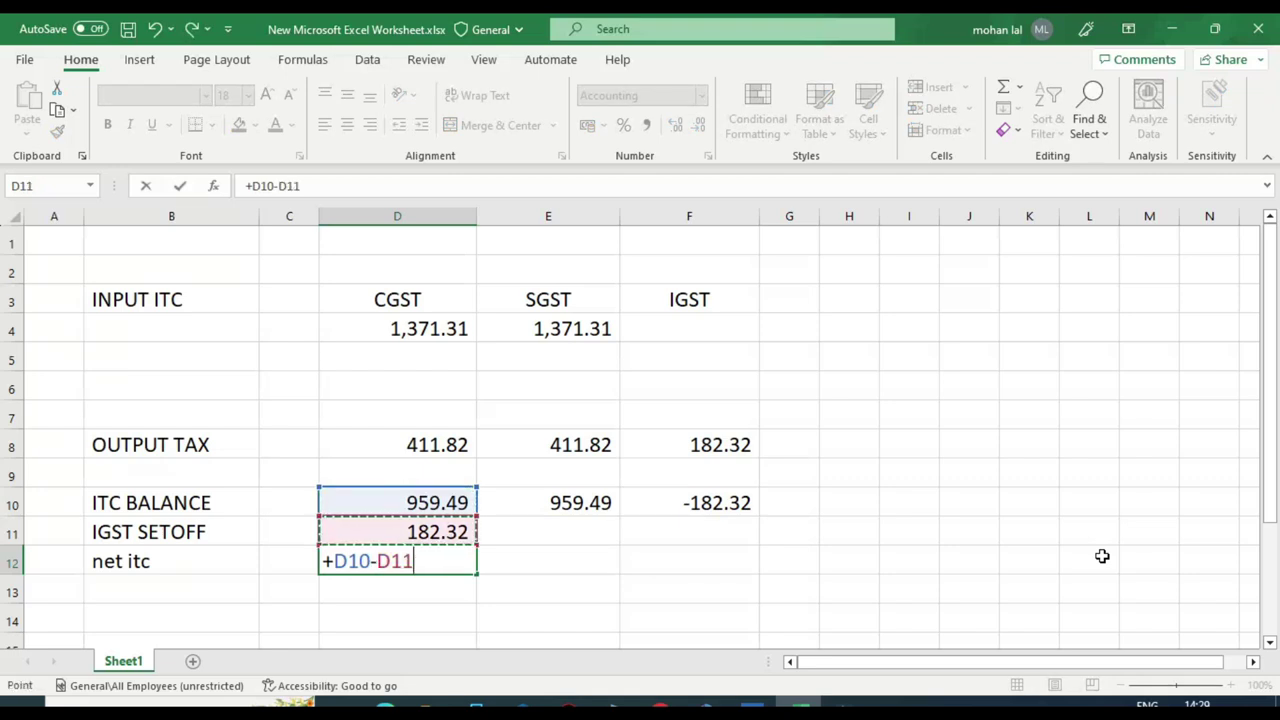
key(Return)
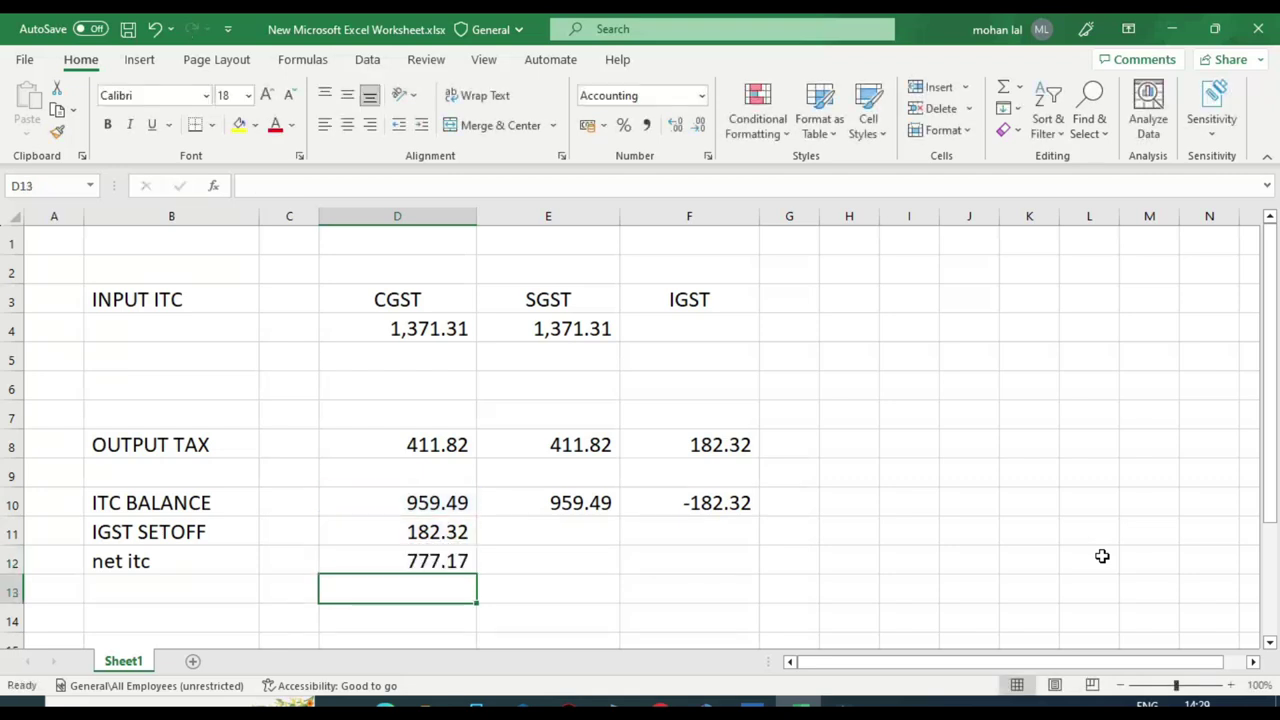
Enter 959.49 as the SGST net ITC in E12.
key(Up)
key(Right)
text(9)
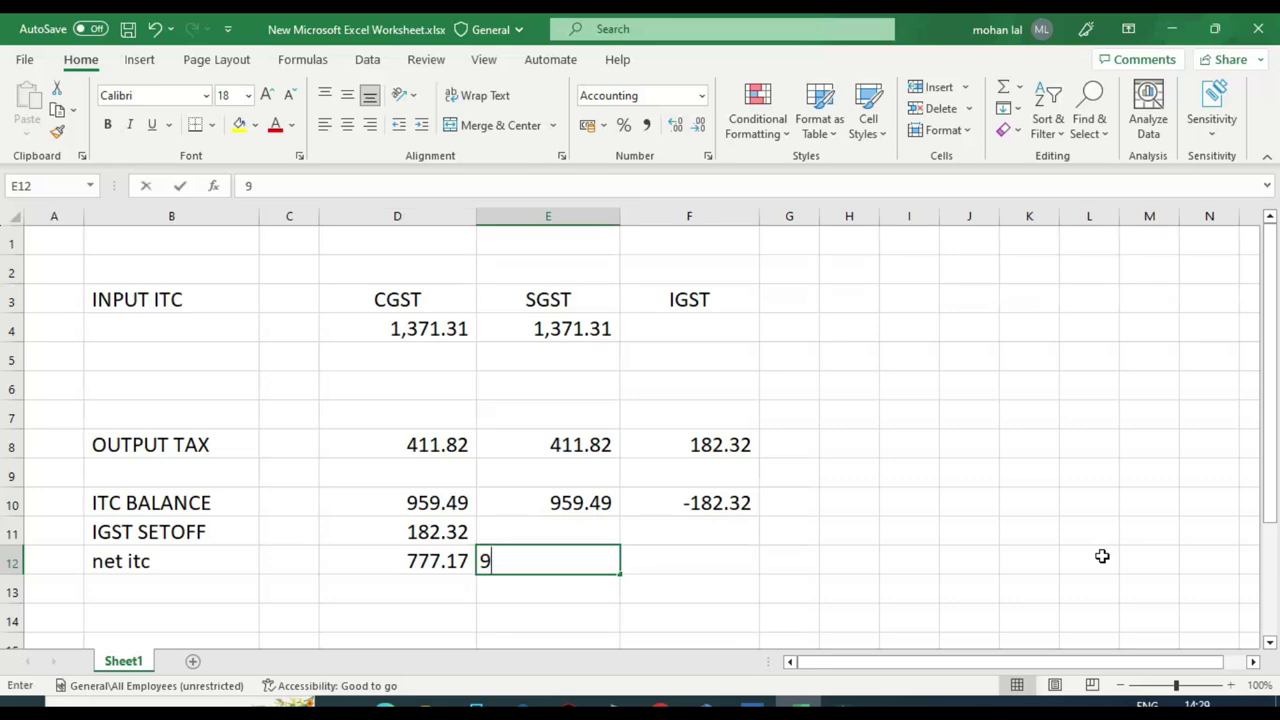
text(59.49)
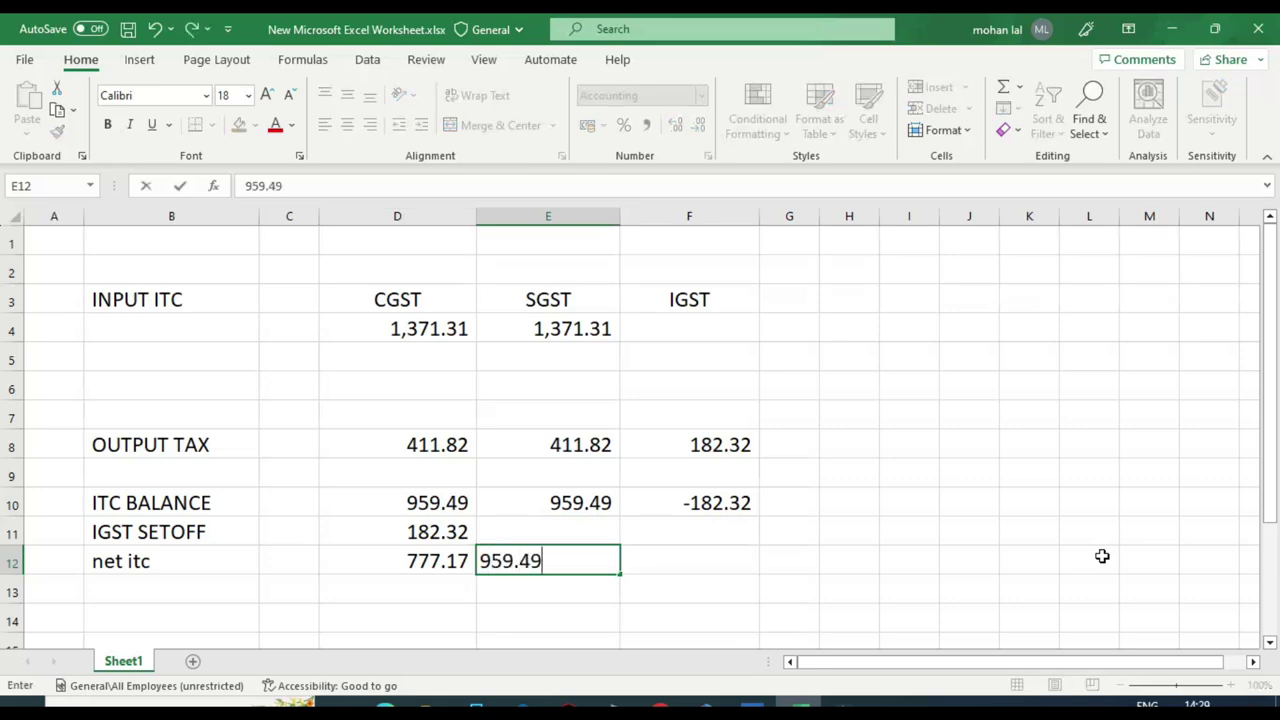
key(Return)
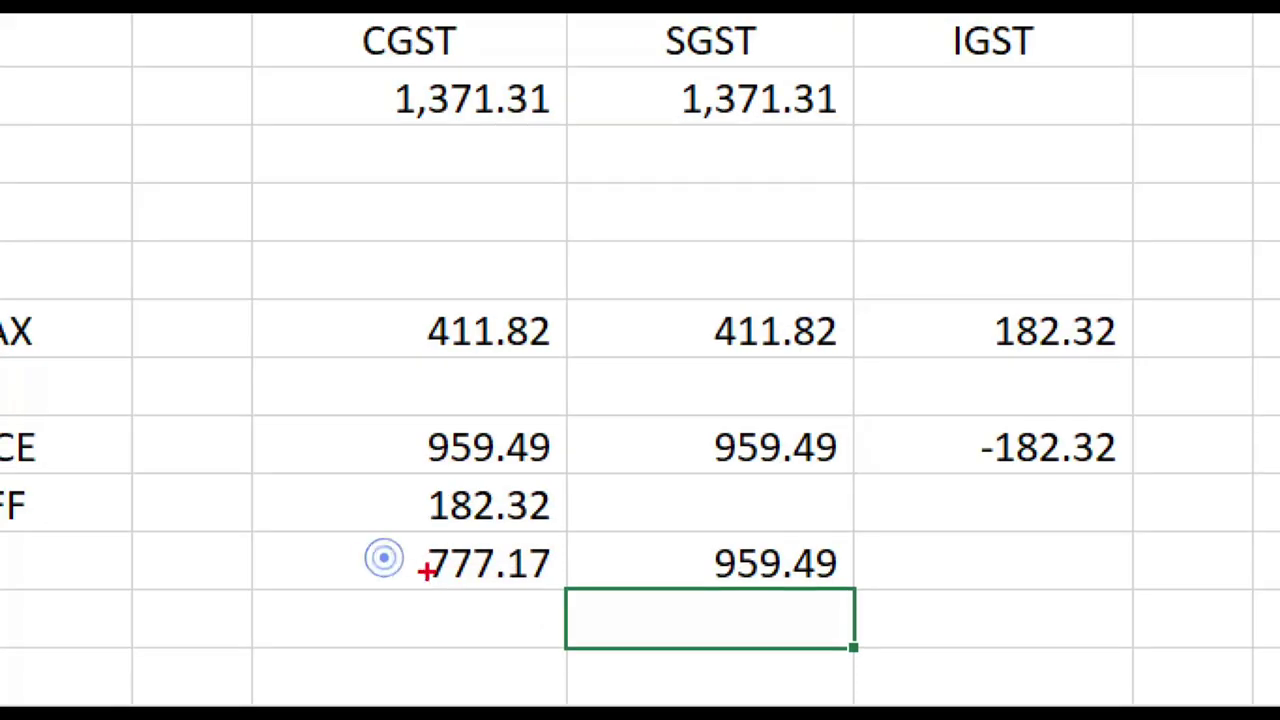
Try 1400 as the SGST output tax to check its effect on the ITC balance, and undo the entry.
drag(386, 530, 561, 592)
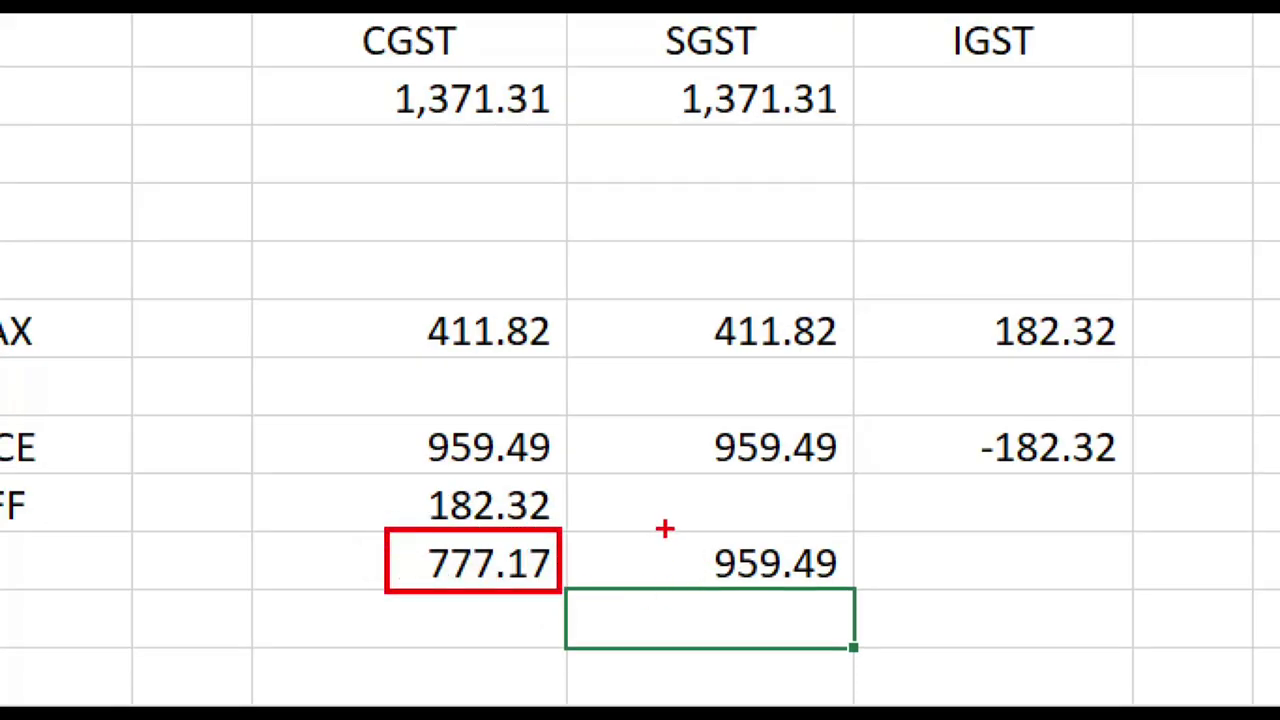
mouse_move(662, 522)
mouse_down()
mouse_move(691, 563)
mouse_move(850, 595)
mouse_up()
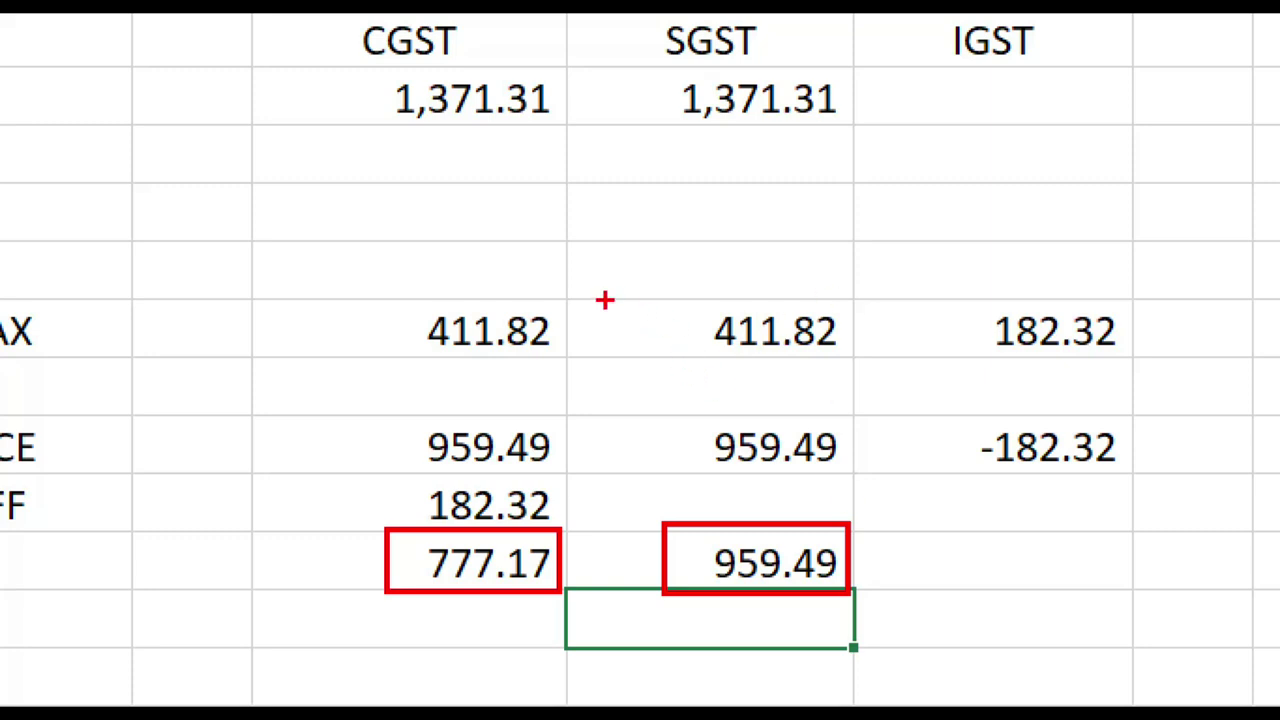
mouse_move(586, 280)
mouse_down()
mouse_move(800, 378)
mouse_move(876, 382)
mouse_up()
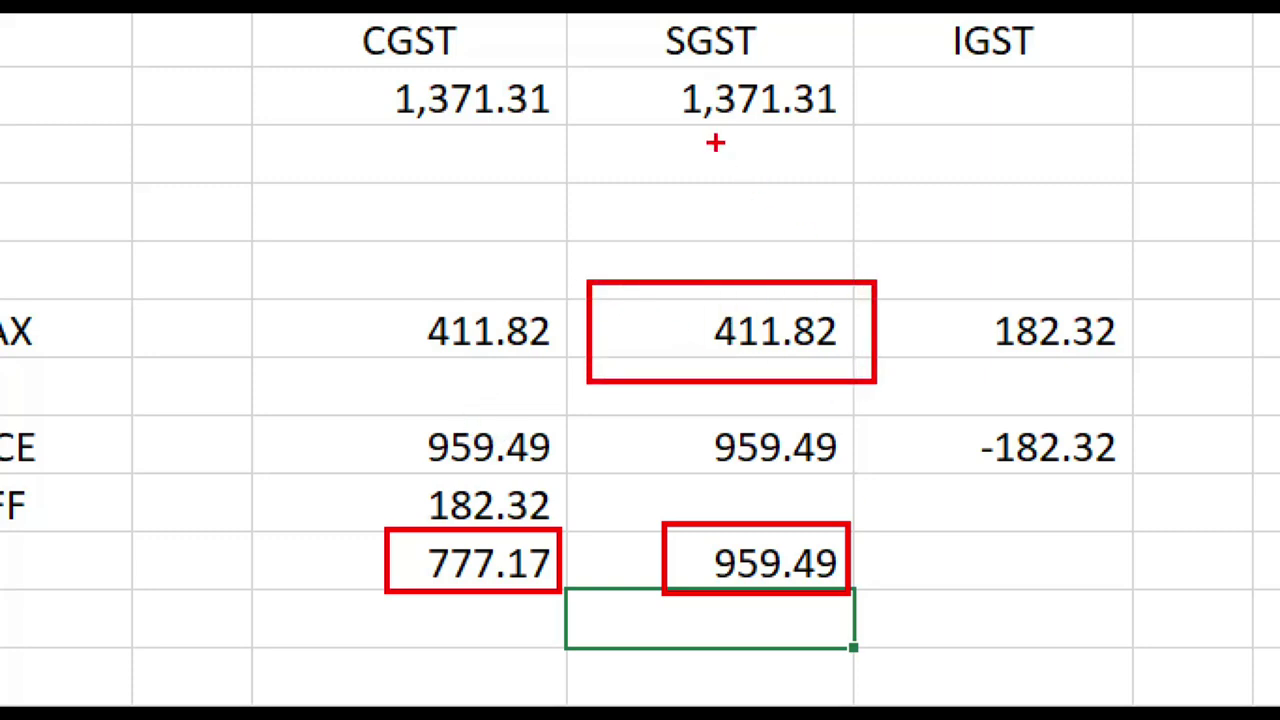
drag(603, 46, 868, 147)
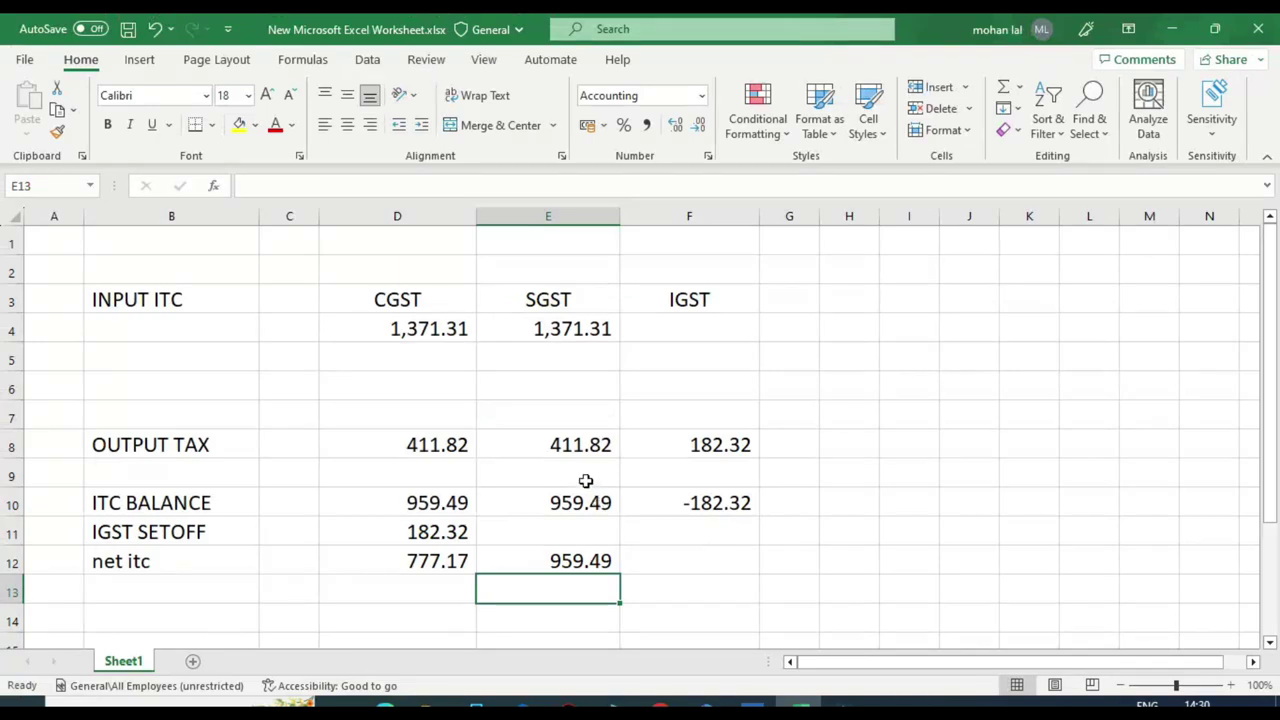
click(565, 448)
text(1400)
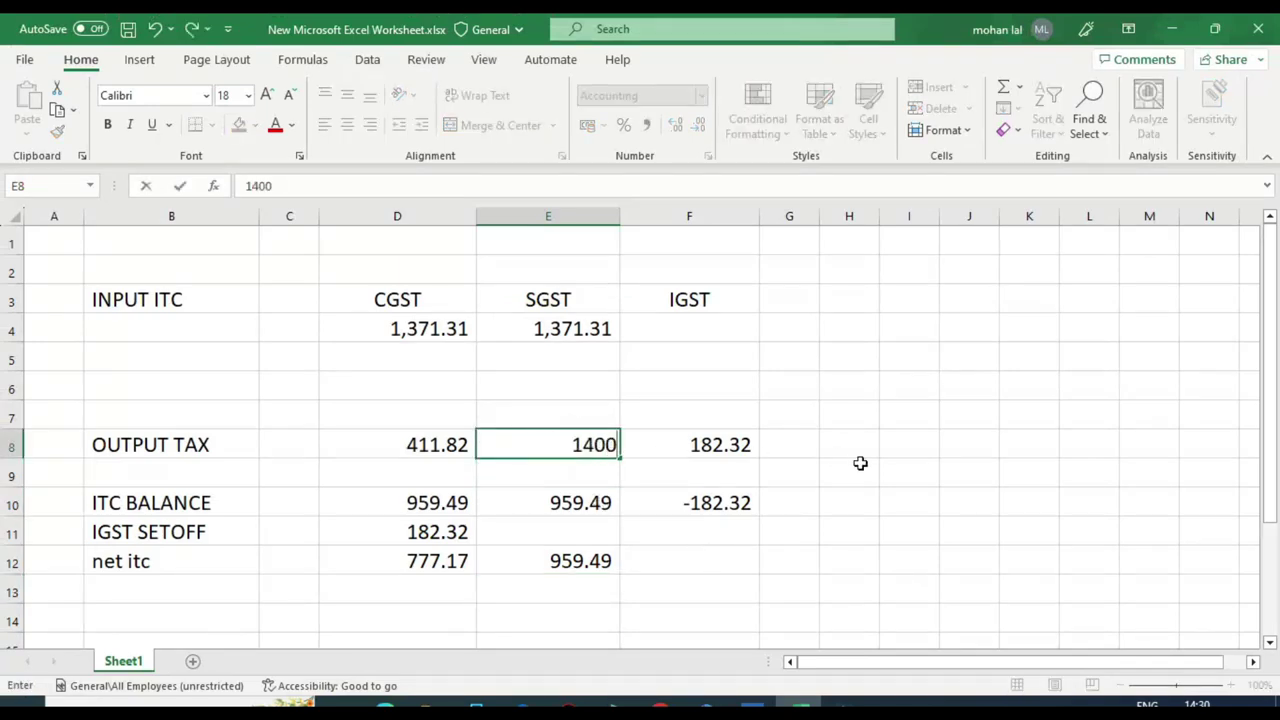
key(Return)
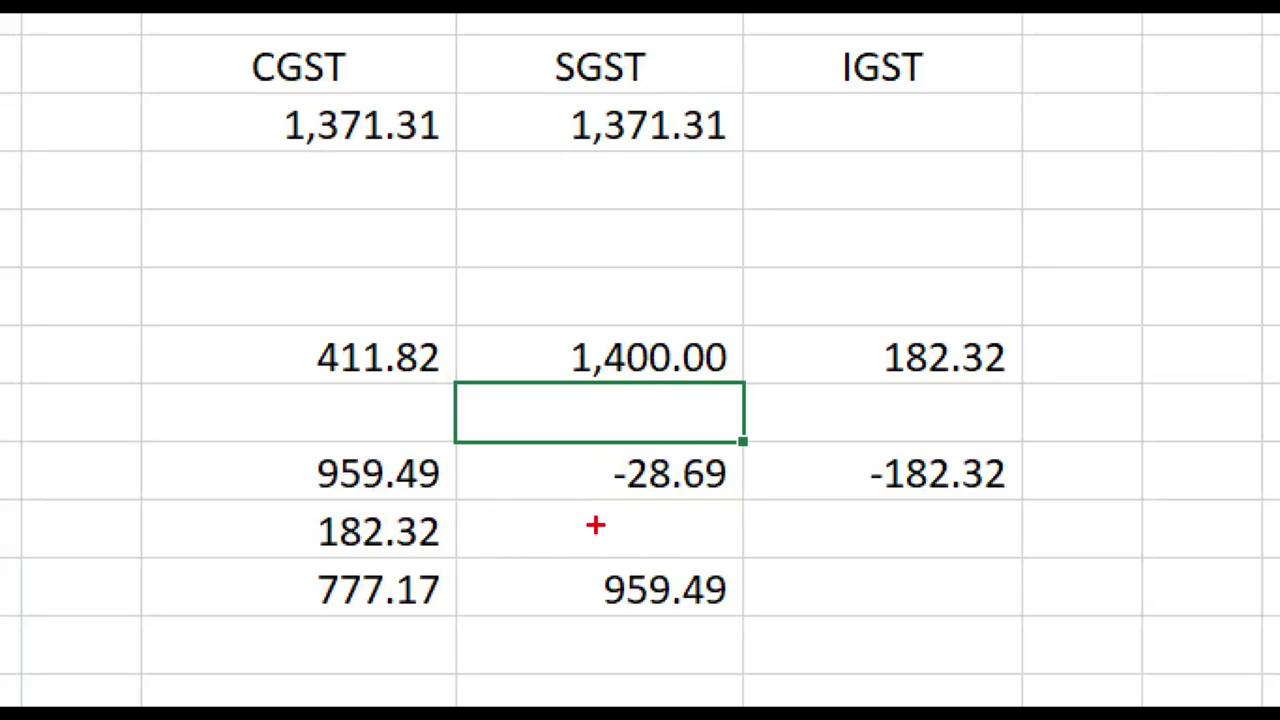
drag(556, 436, 748, 500)
mouse_move(490, 460)
mouse_down()
mouse_move(493, 490)
mouse_move(598, 428)
mouse_up()
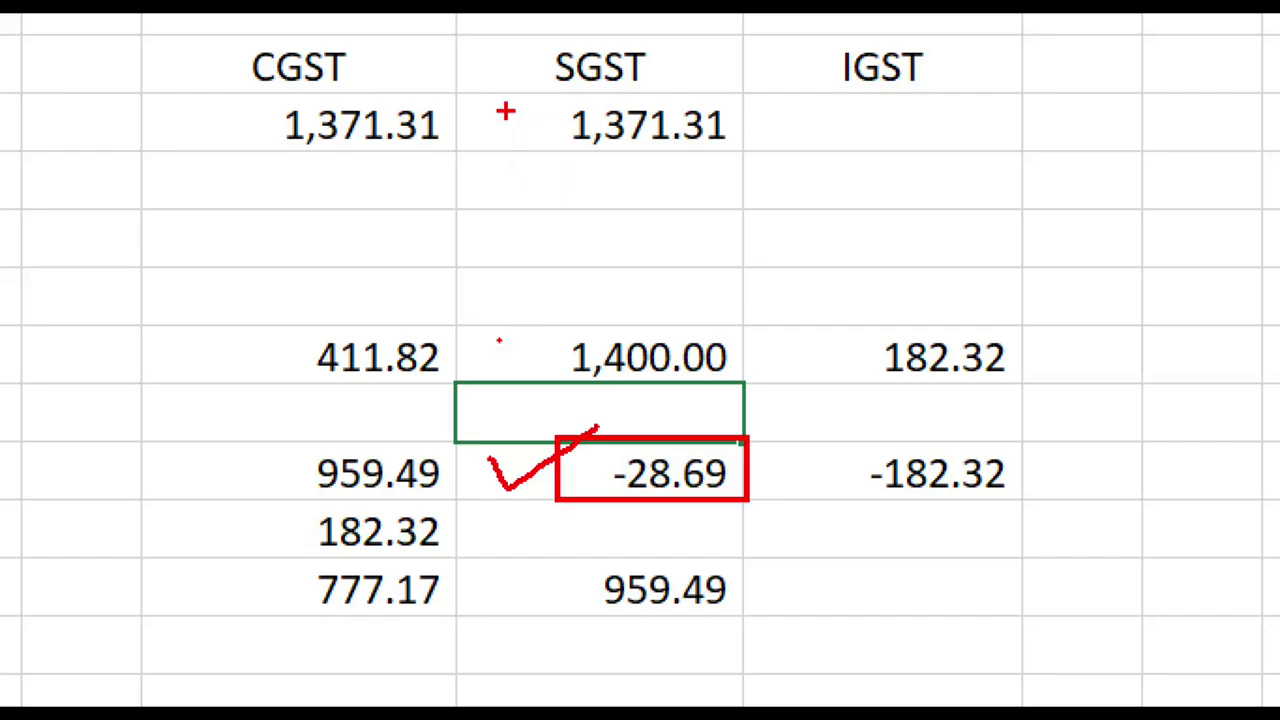
key(ctrl+z)
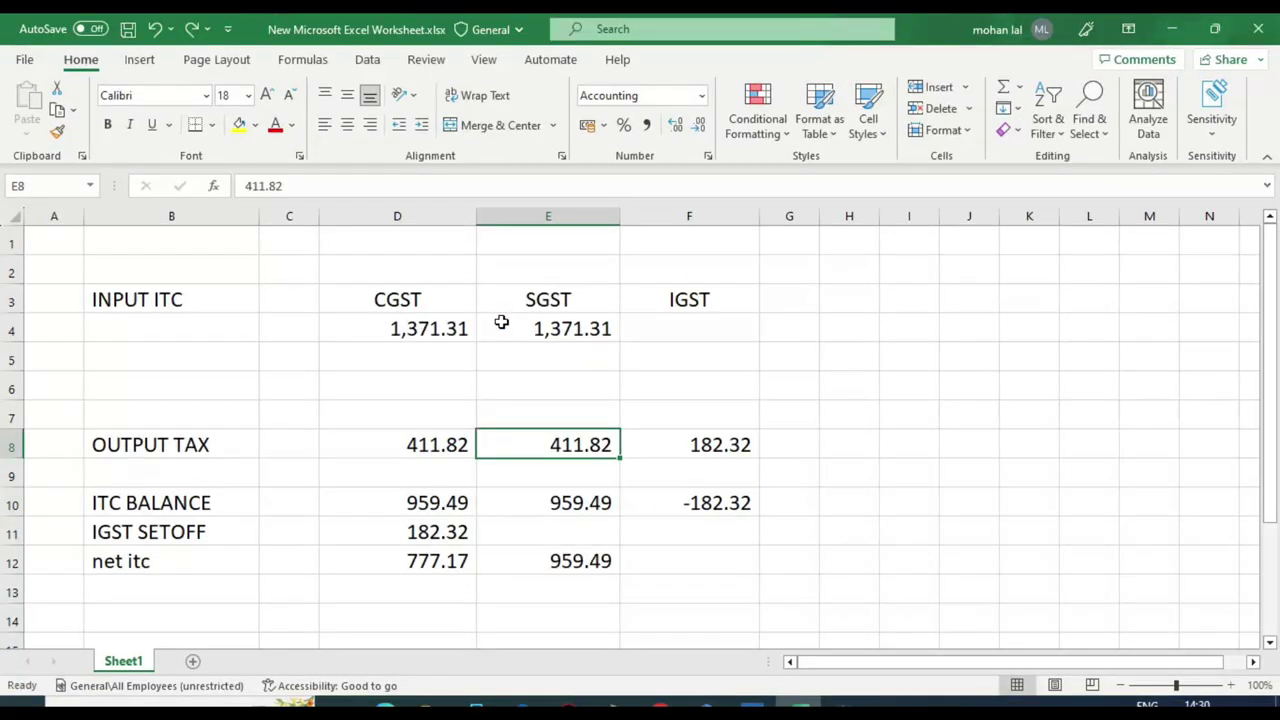
Review the SGST ITC balance and select the net ITC amounts for CGST and SGST.
click(567, 503)
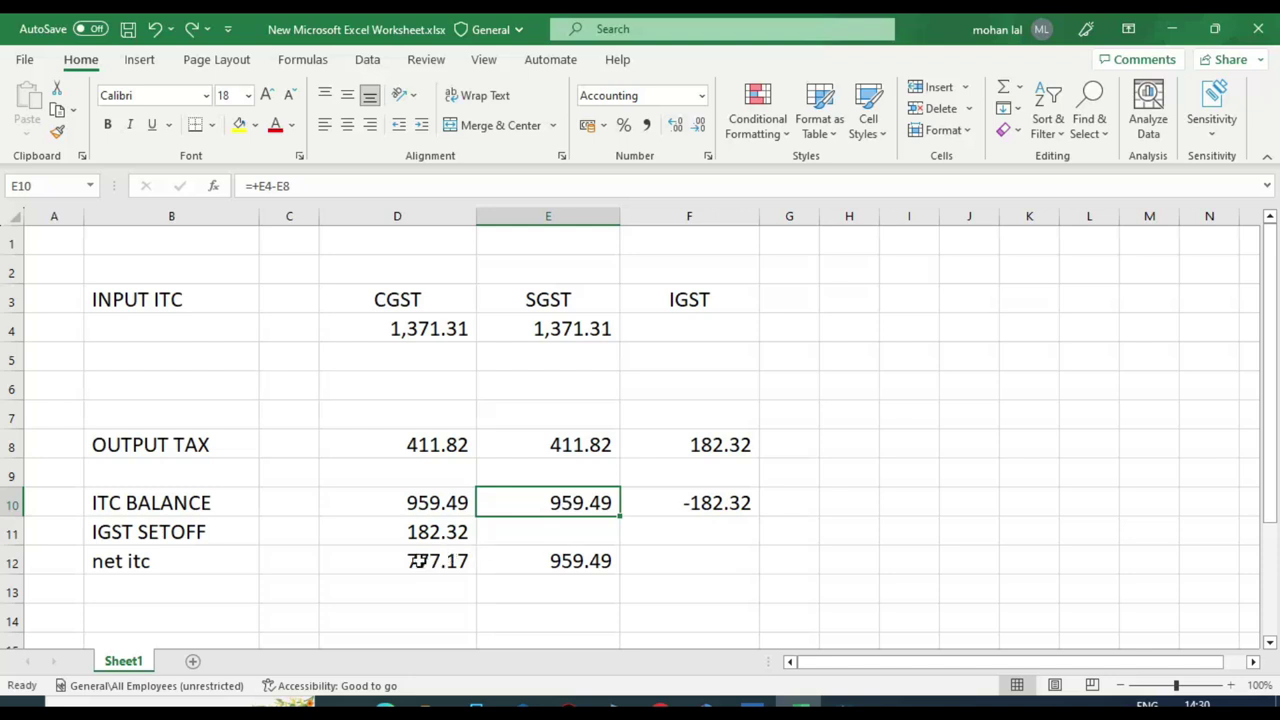
drag(413, 561, 606, 566)
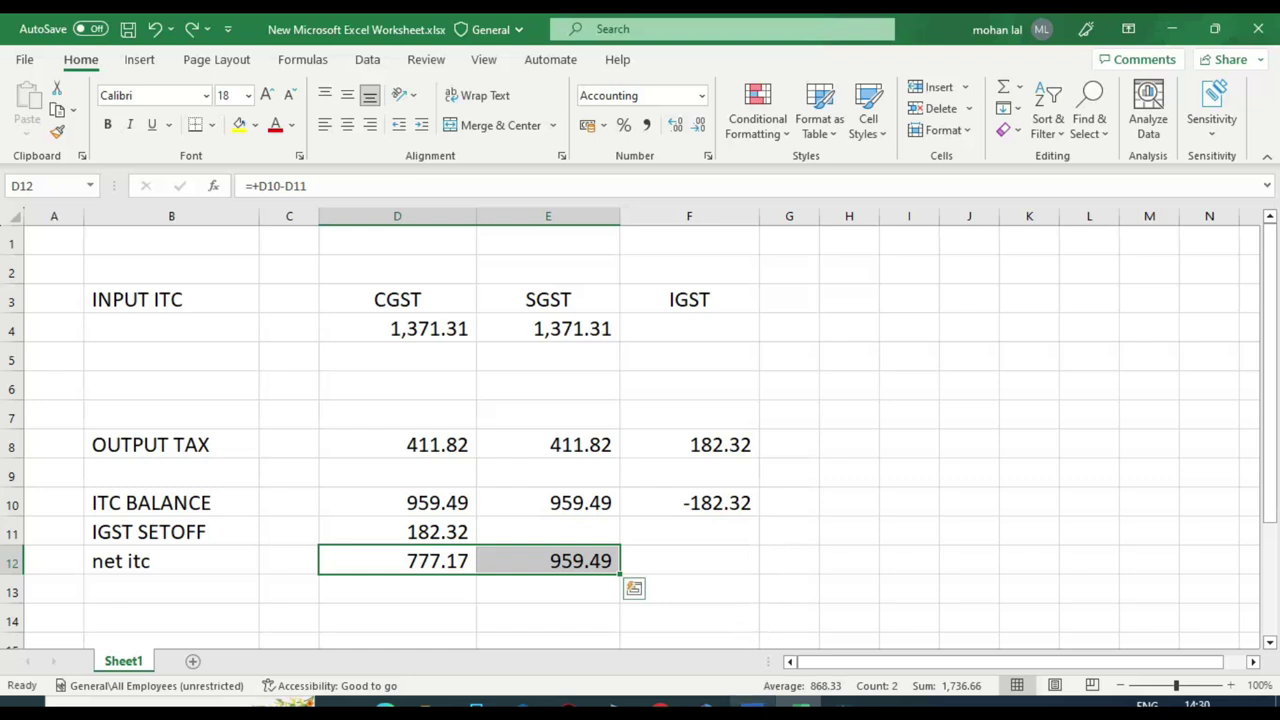
Switch to TallyPrime, leave the GSTR-3B report and open the CGST TAX ledger from the account books.
click(754, 610)
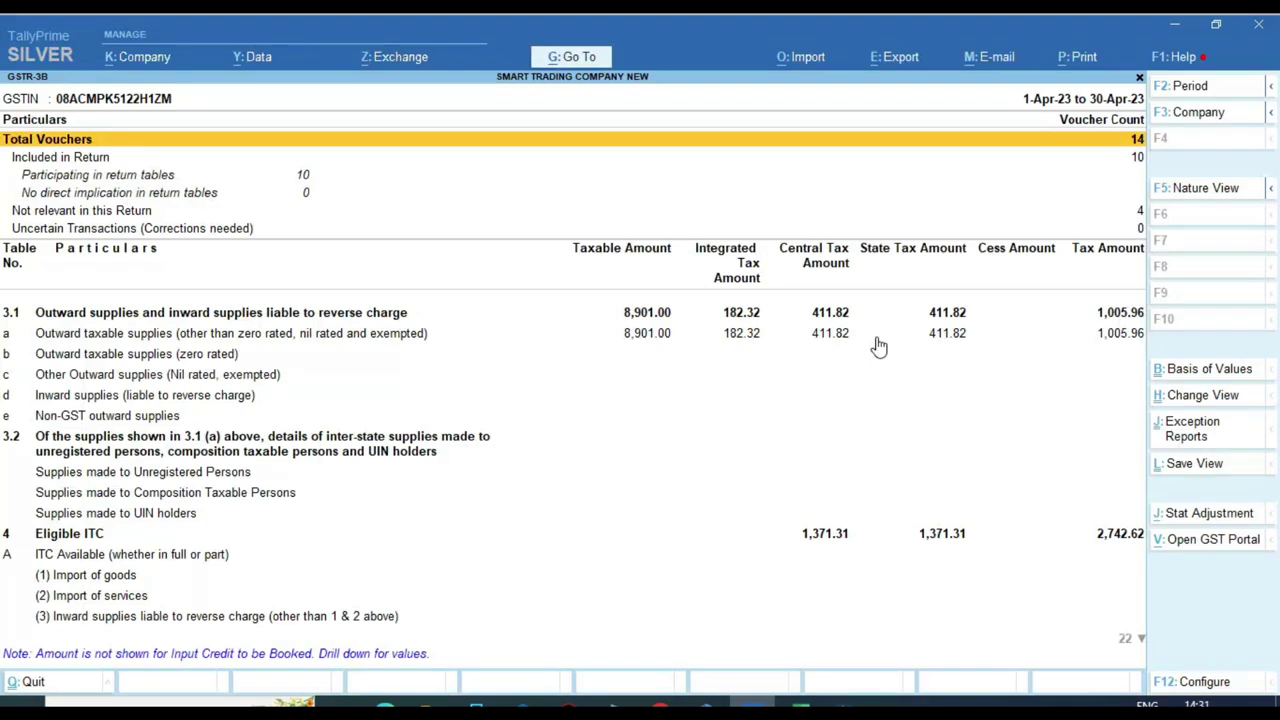
key(Escape)
key(Escape)
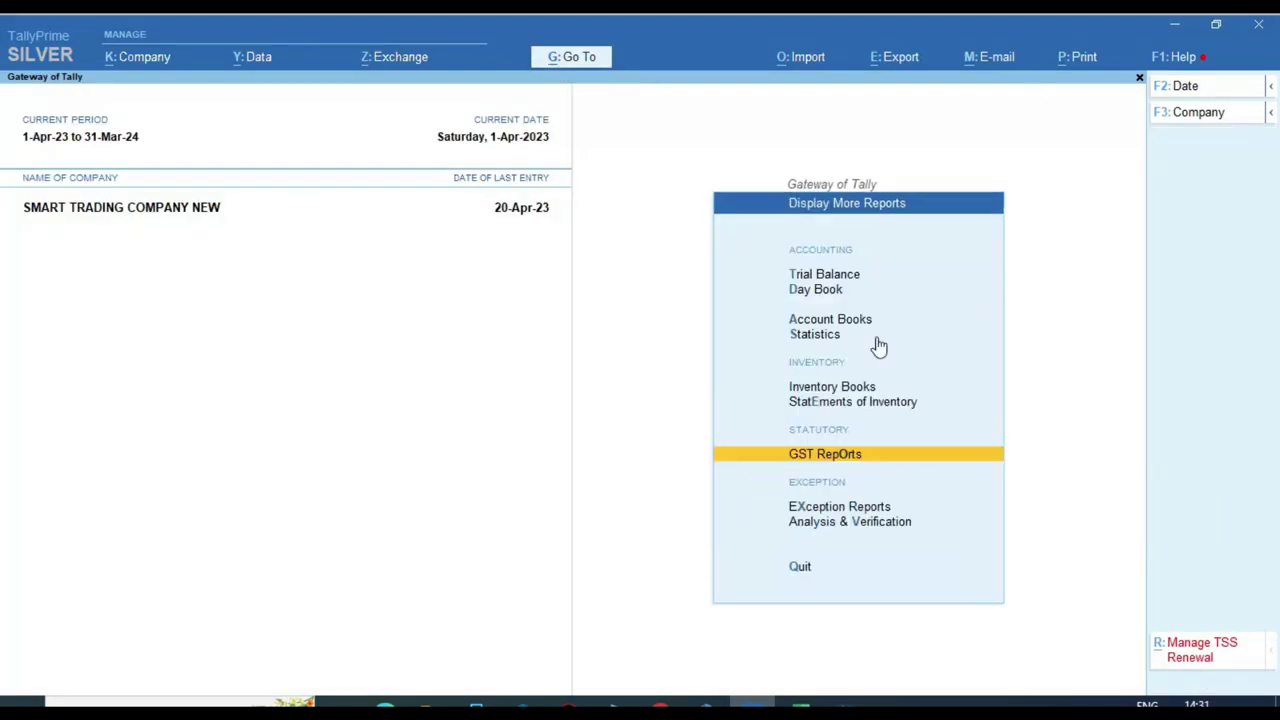
key(Escape)
key(Escape)
key(Escape)
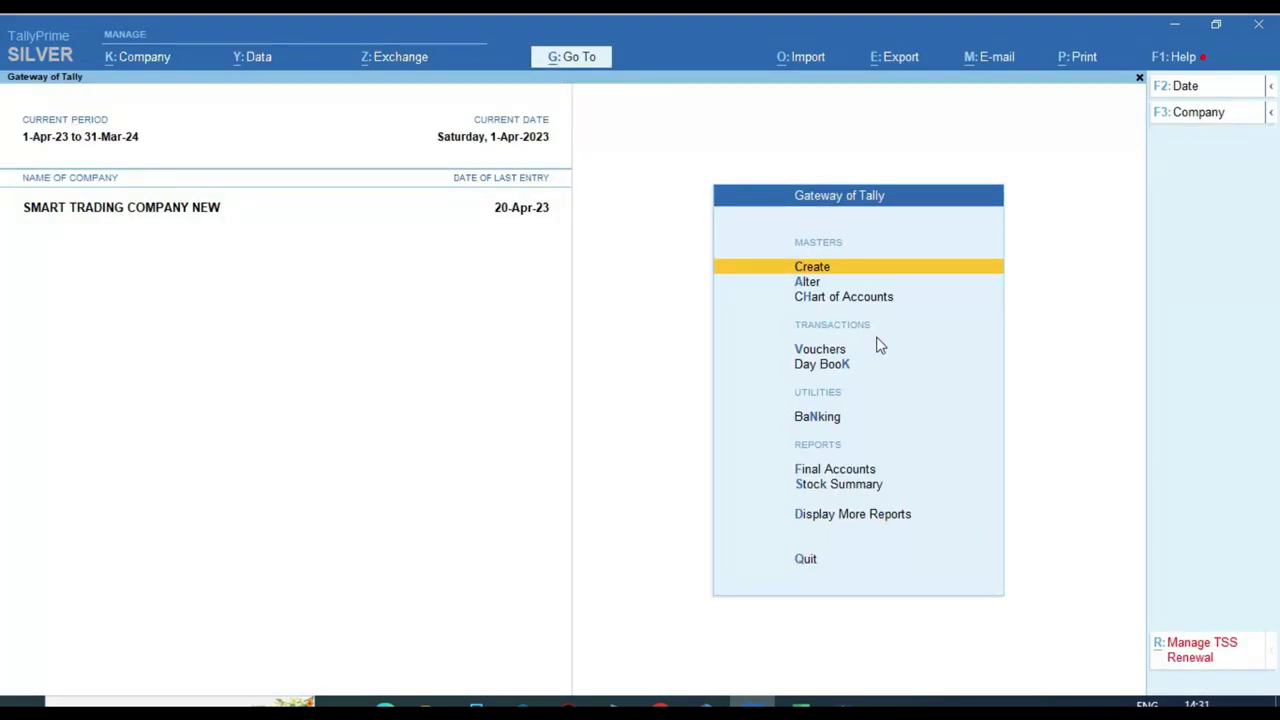
text(dalCg)
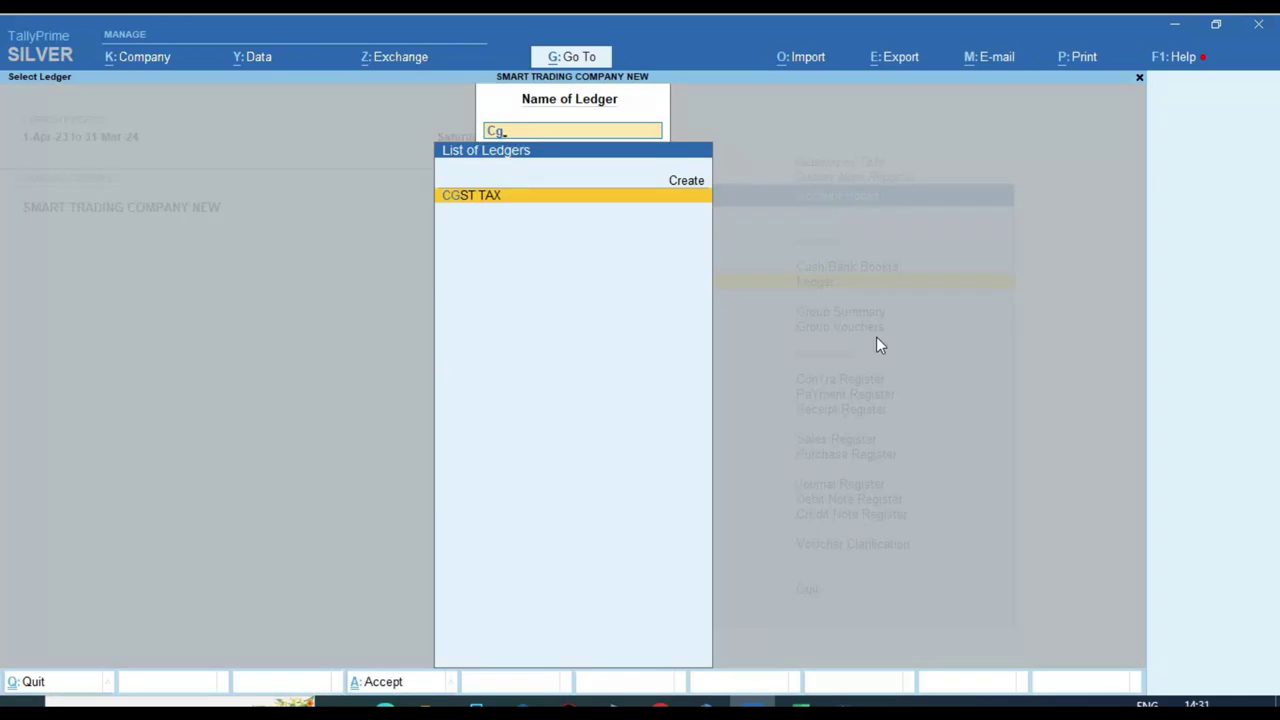
key(Return)
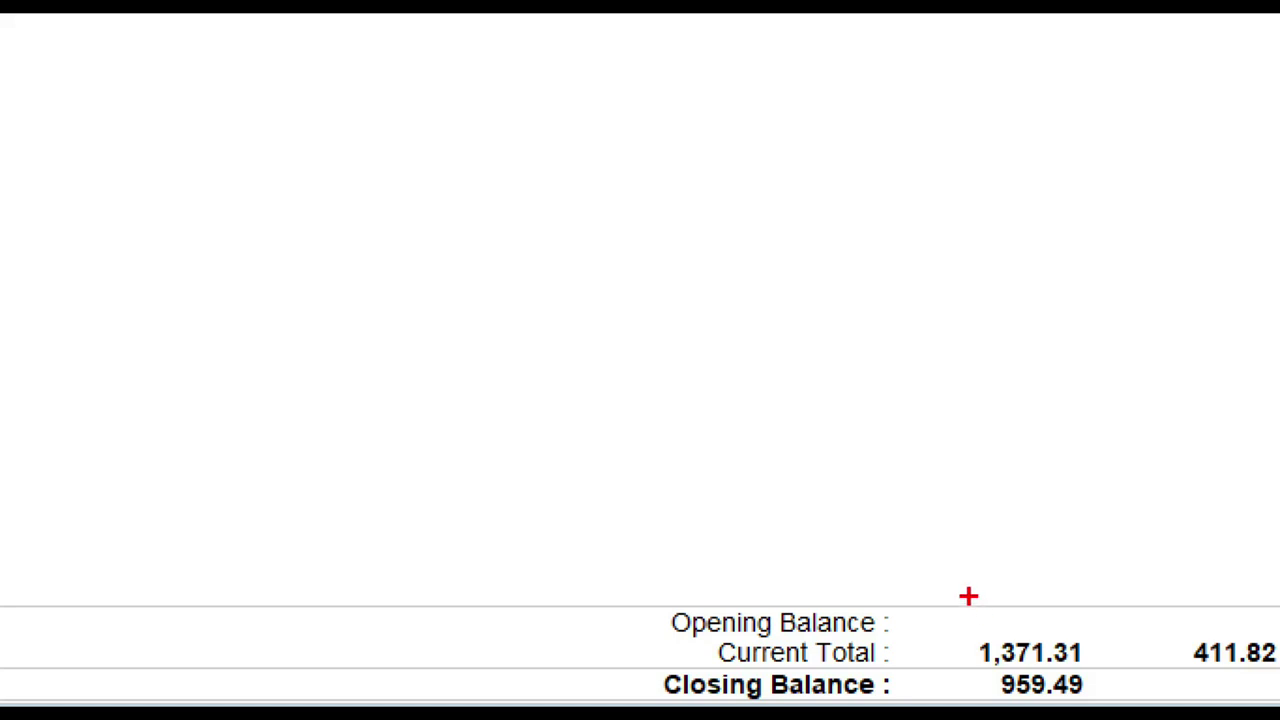
Examine the opening balance and the current debit total of the CGST TAX ledger.
drag(966, 598, 1088, 630)
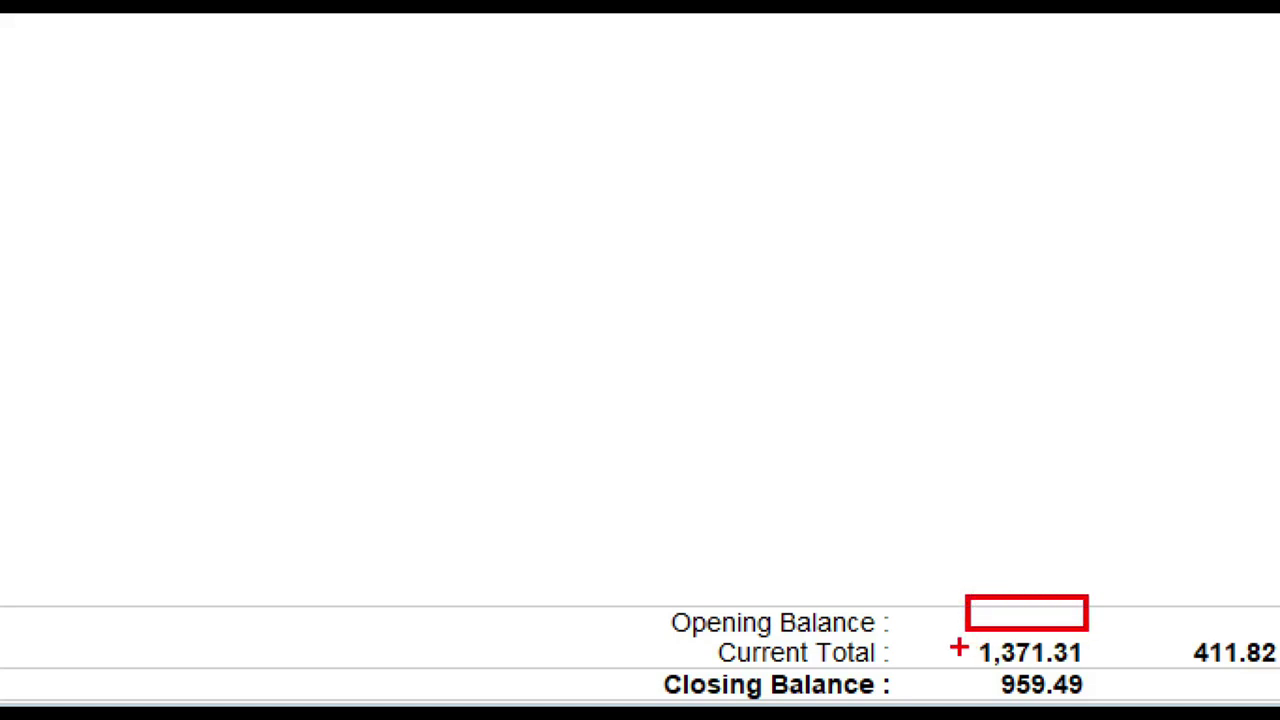
mouse_move(947, 630)
mouse_down()
mouse_move(1049, 674)
mouse_move(1090, 676)
mouse_up()
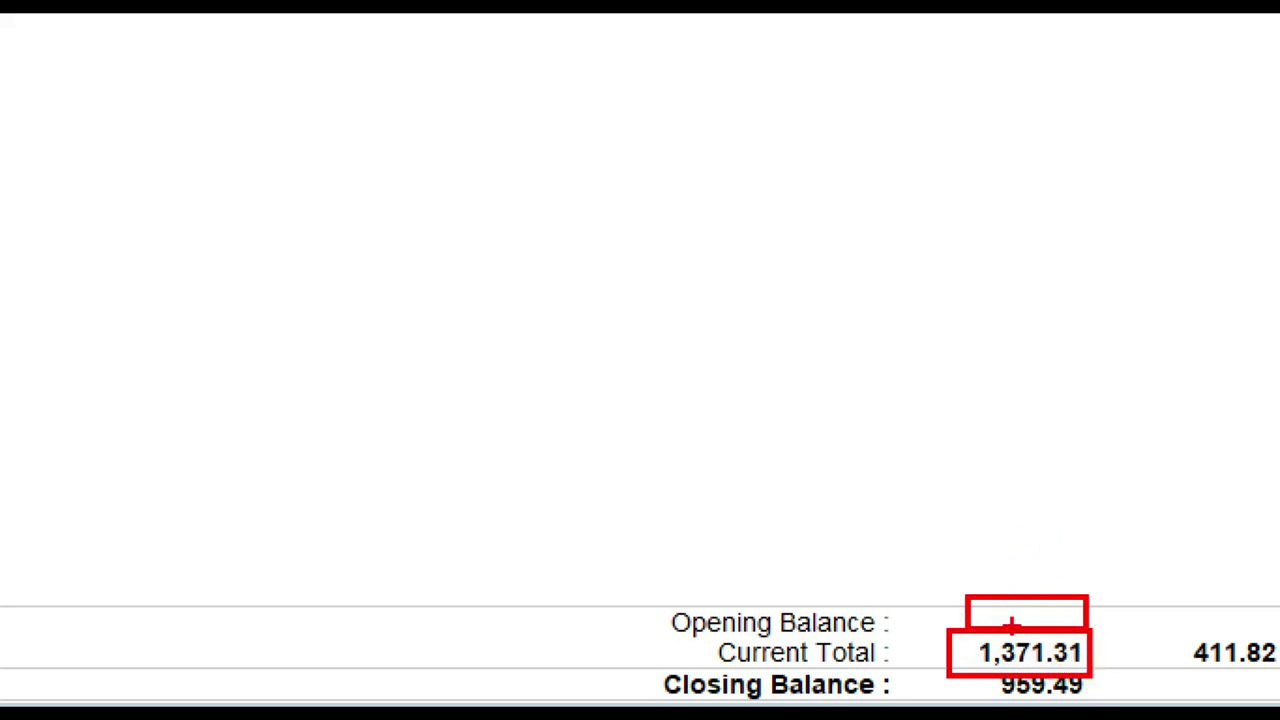
drag(998, 557, 1008, 620)
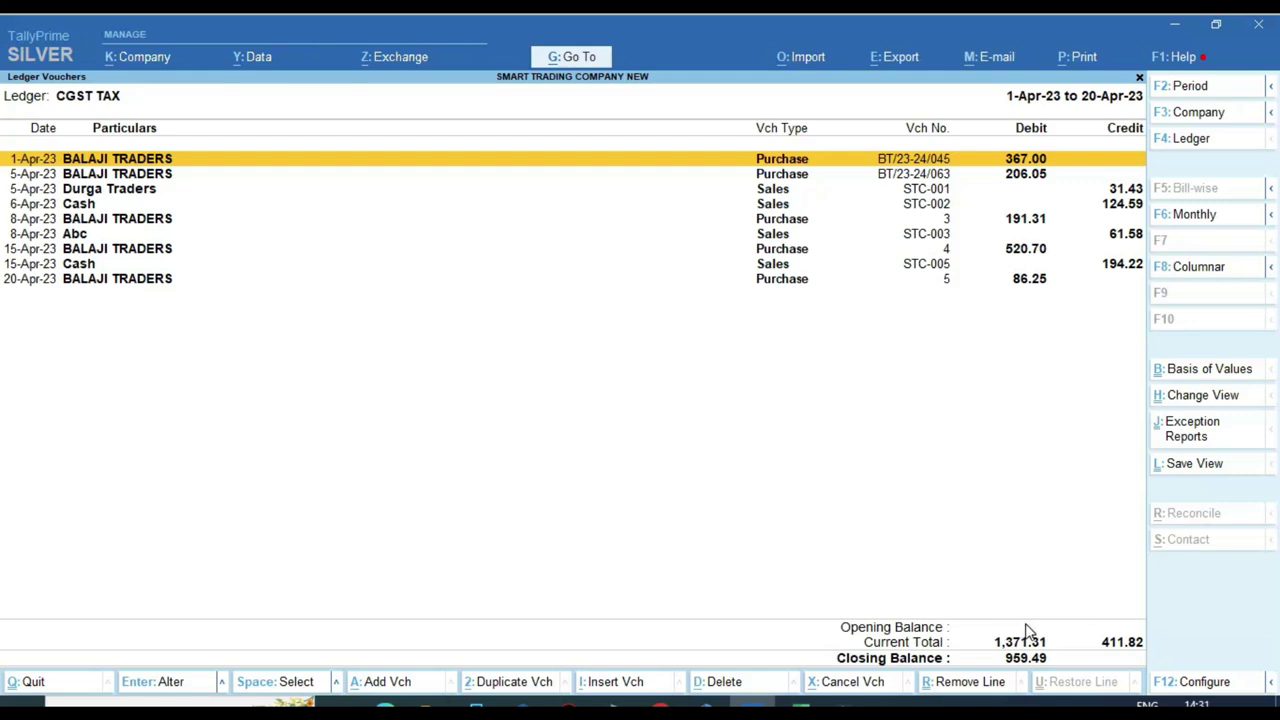
key(ctrl)
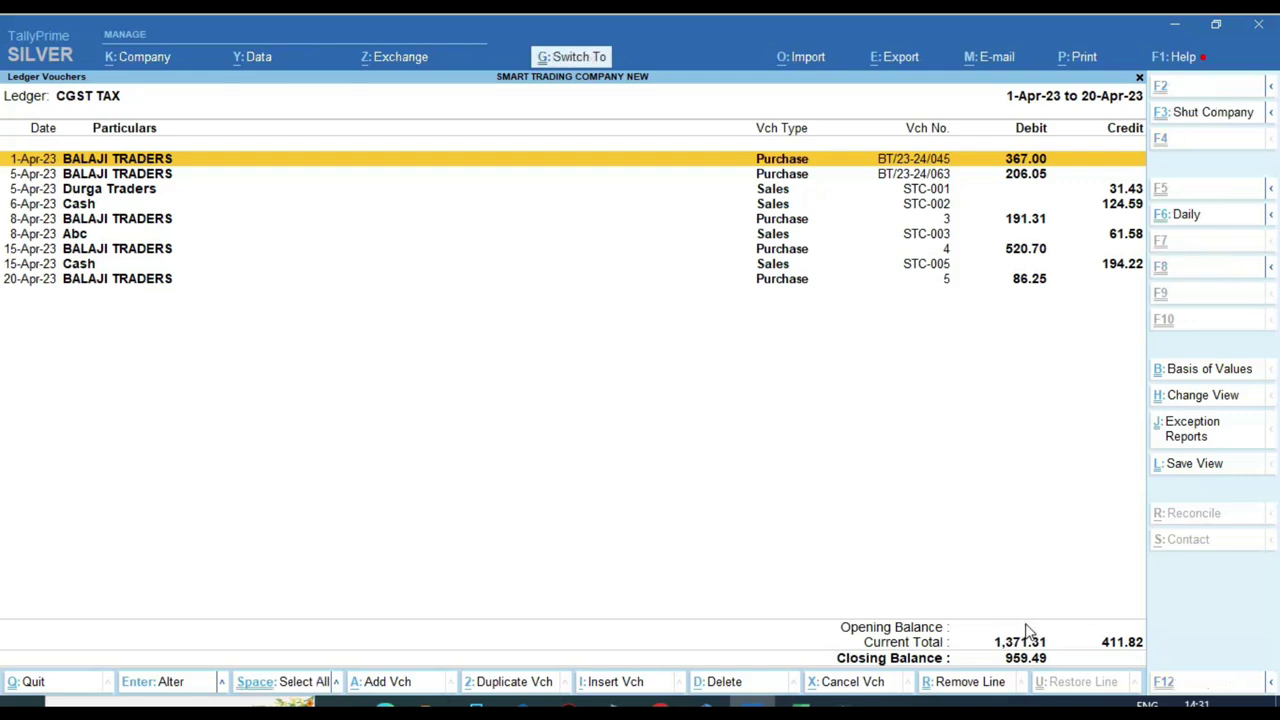